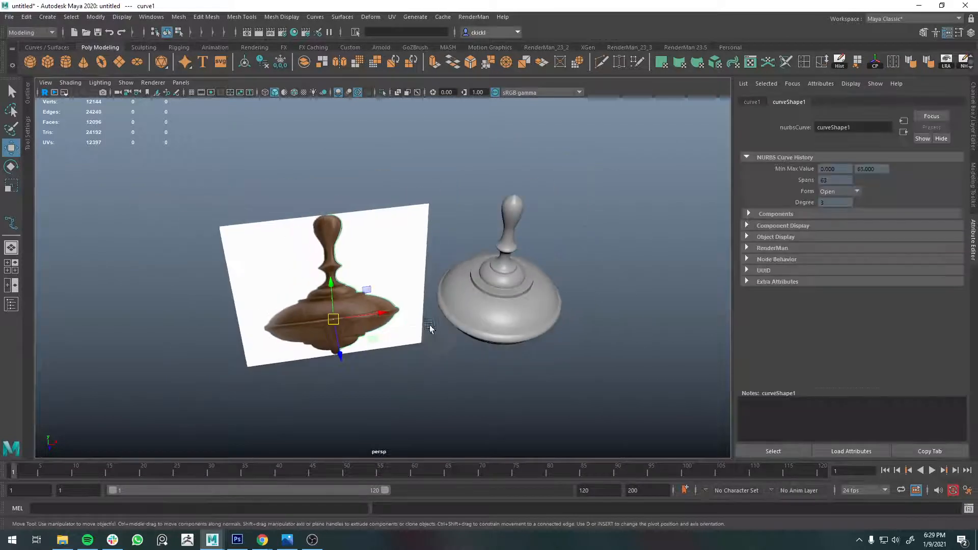
- Move the profile curve along X, clear of the reference image, to the side opposite the revolved model
{"action": "middle_click_drag", "start_coordinate": [408, 326], "coordinate": [463, 327], "text": "alt"}
{"action": "left_click_drag", "start_coordinate": [434, 314], "coordinate": [260, 188]}
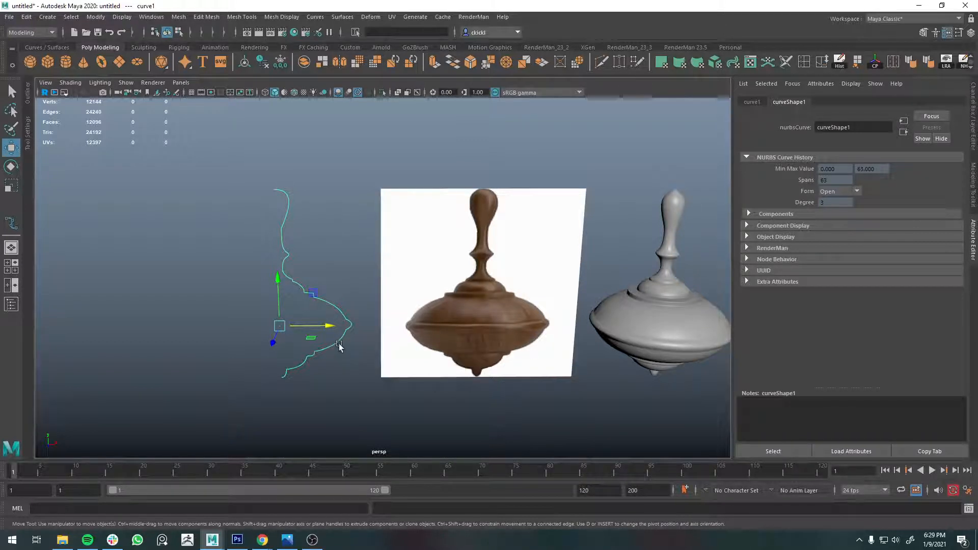
{"action": "mouse_move", "coordinate": [335, 279]}
{"action": "left_mouse_down", "text": "alt"}
{"action": "mouse_move", "coordinate": [353, 306]}
{"action": "mouse_move", "coordinate": [343, 294]}
{"action": "left_mouse_up", "text": "alt"}
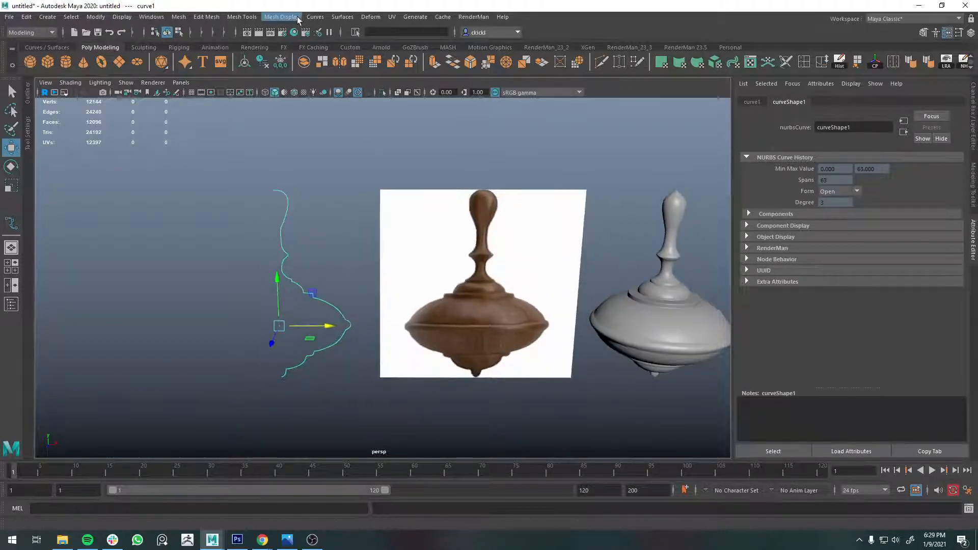
- Try to revolve the moved profile curve into a surface and compare it with the existing spinning top model
{"action": "left_click", "coordinate": [281, 17]}
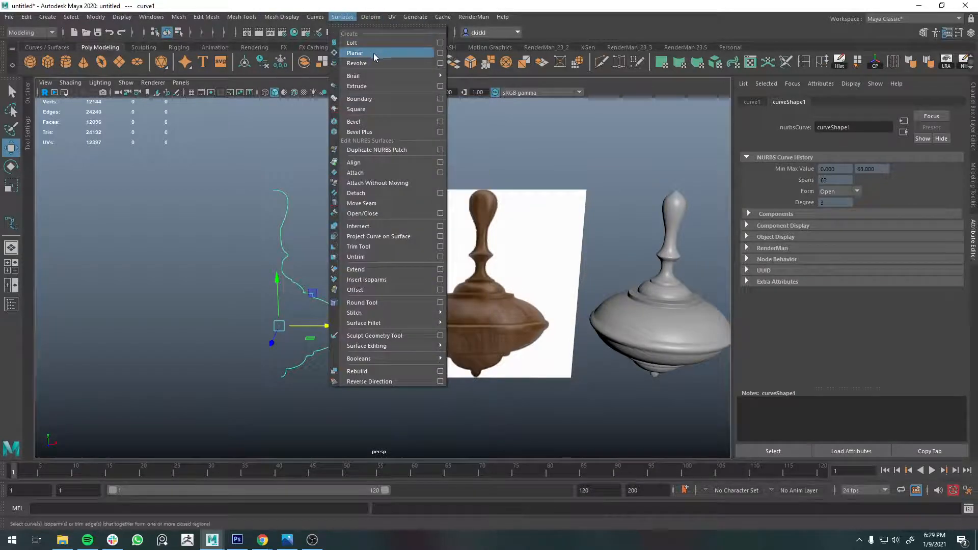
{"action": "left_click", "coordinate": [389, 63]}
{"action": "left_click_drag", "start_coordinate": [362, 171], "coordinate": [305, 284], "text": "alt"}
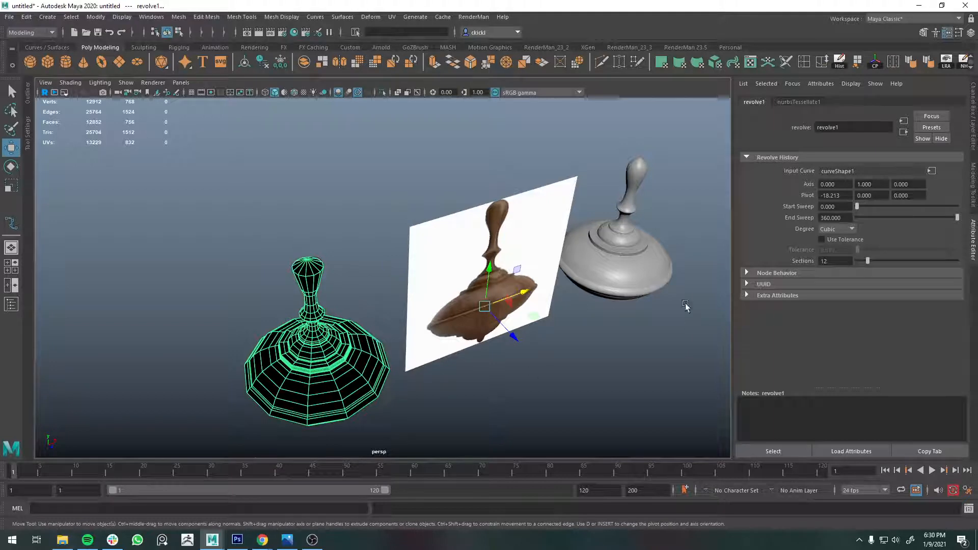
{"action": "left_click", "coordinate": [645, 268]}
{"action": "left_click_drag", "start_coordinate": [664, 321], "coordinate": [353, 247], "text": "alt"}
{"action": "left_click", "coordinate": [354, 247]}
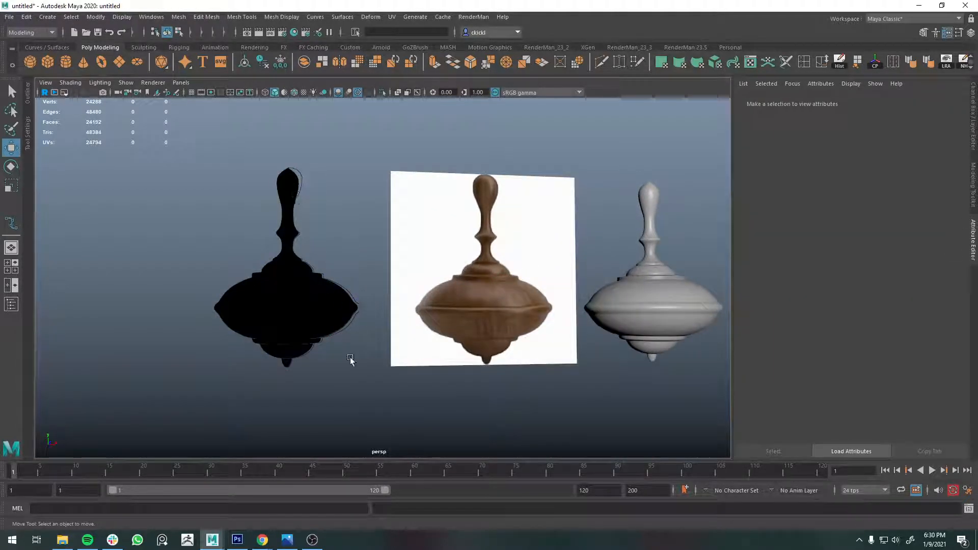
{"action": "left_click_drag", "start_coordinate": [343, 336], "coordinate": [533, 299], "text": "alt"}
- Undo the revolve of the profile curve and clear the selection
{"action": "key", "text": "ctrl+z"}
{"action": "key", "text": "ctrl+z"}
{"action": "key", "text": "ctrl+z"}
{"action": "left_click", "coordinate": [502, 312]}
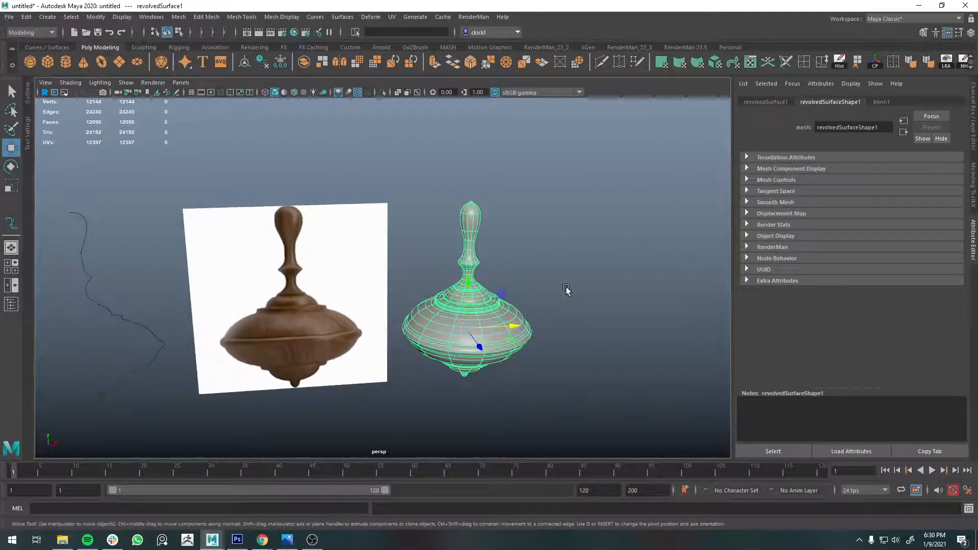
{"action": "left_click_drag", "start_coordinate": [538, 261], "coordinate": [507, 331], "text": "alt"}
{"action": "left_click", "coordinate": [548, 320]}
{"action": "scroll", "coordinate": [505, 330], "scroll_direction": "down", "scroll_amount": 2}
{"action": "middle_click_drag", "start_coordinate": [497, 323], "coordinate": [562, 327], "text": "alt"}
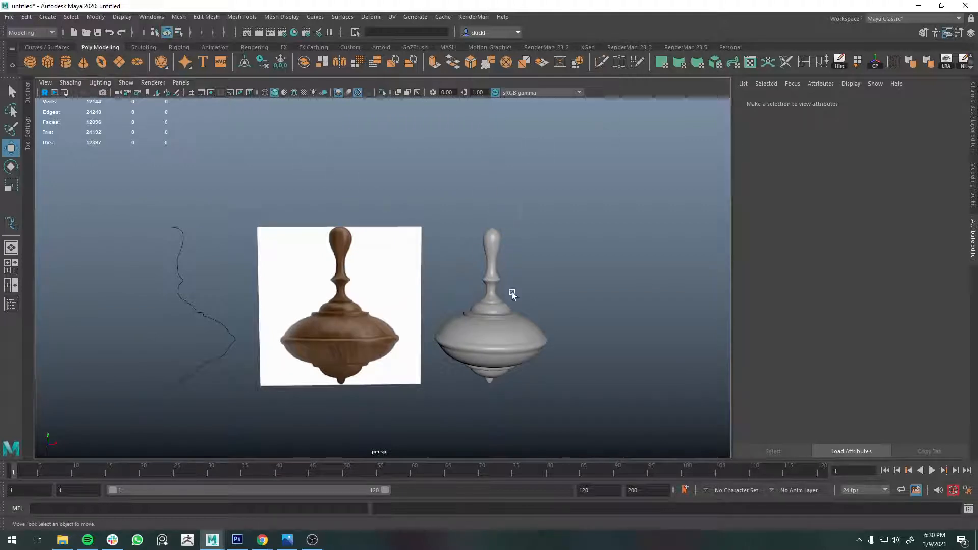
- Turn on the grid in the perspective view and check how the image plane sits on it
{"action": "left_click", "coordinate": [126, 83]}
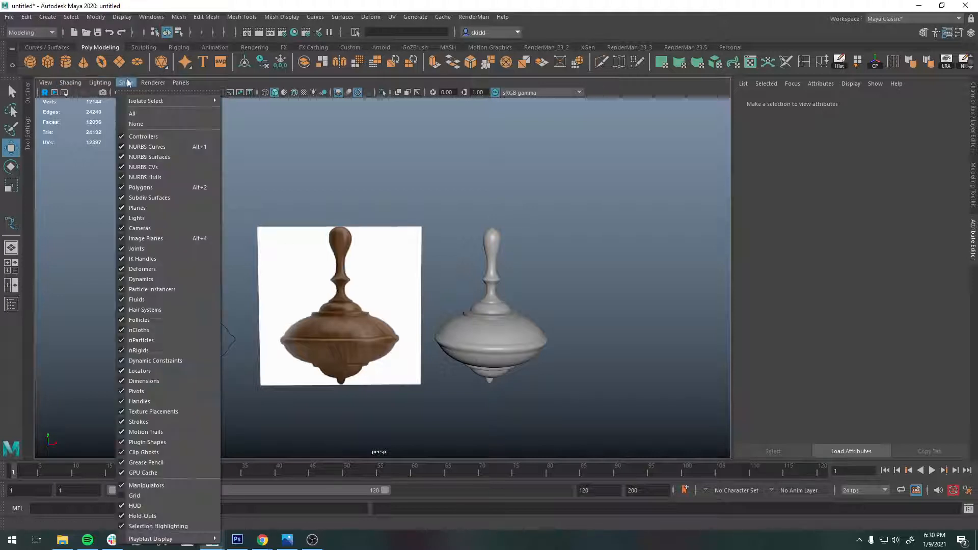
{"action": "left_click", "coordinate": [156, 496]}
{"action": "left_click_drag", "start_coordinate": [474, 383], "coordinate": [464, 402], "text": "alt"}
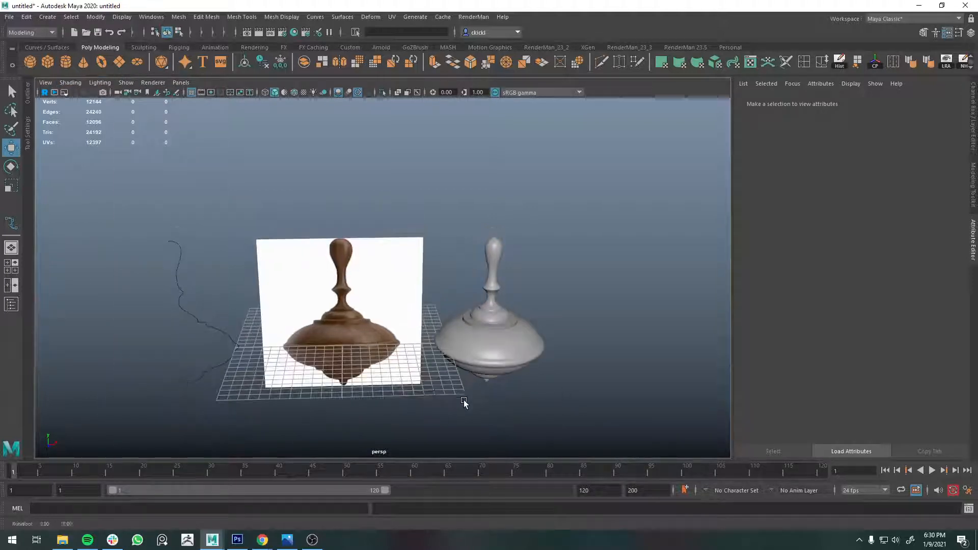
{"action": "left_click", "coordinate": [362, 312]}
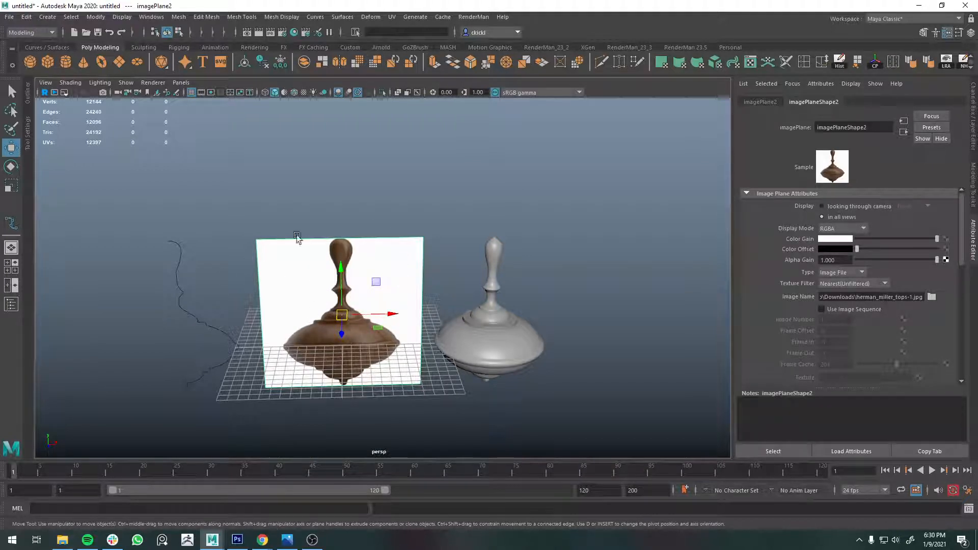
{"action": "left_click_drag", "start_coordinate": [489, 268], "coordinate": [427, 325], "text": "alt"}
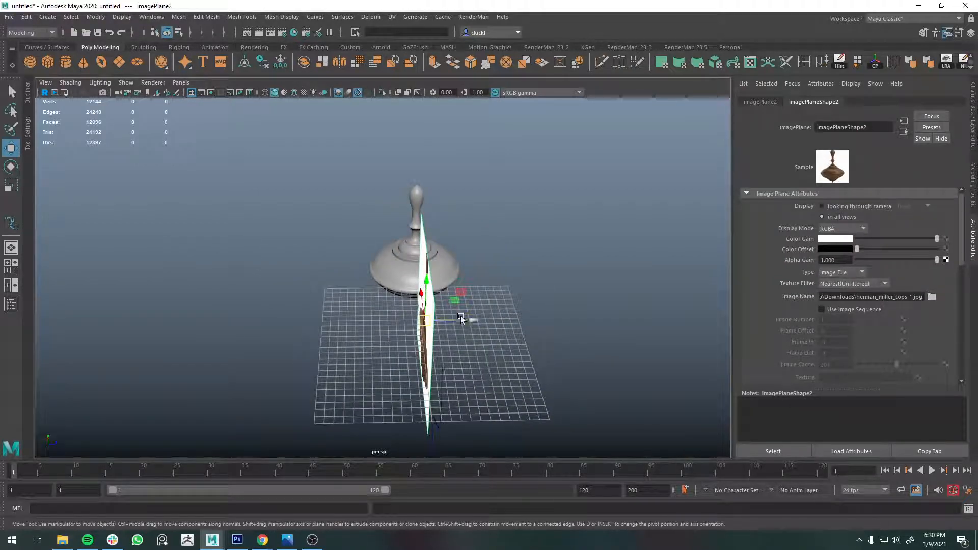
{"action": "left_click_drag", "start_coordinate": [319, 316], "coordinate": [347, 226], "text": "alt"}
{"action": "left_click_drag", "start_coordinate": [524, 417], "coordinate": [448, 375], "text": "alt"}
{"action": "scroll", "coordinate": [439, 347], "scroll_direction": "up", "scroll_amount": 3}
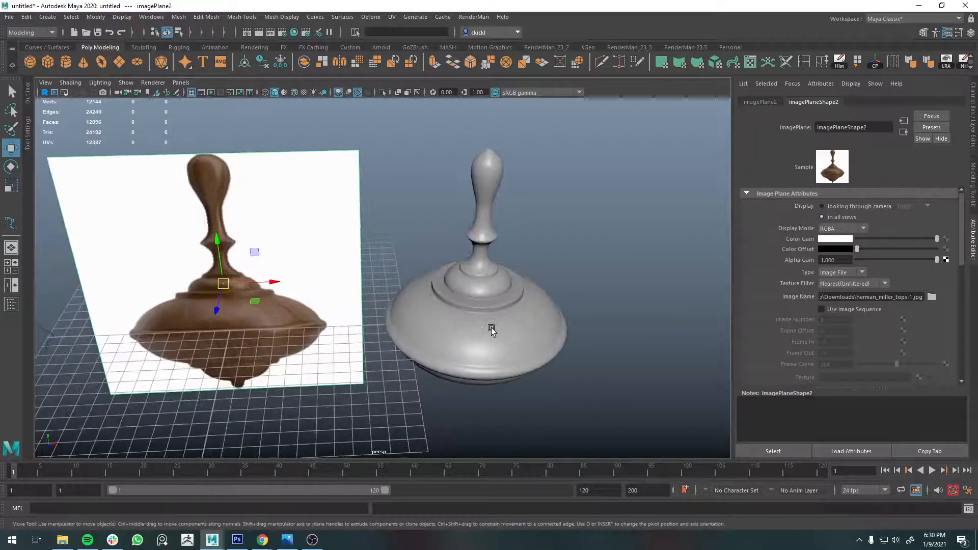
- Select and frame the revolved spinning top and enlarge its transform manipulator
{"action": "left_click", "coordinate": [426, 358]}
{"action": "key", "text": "f"}
{"action": "key", "text": "equal"}
{"action": "key", "text": "equal"}
{"action": "key", "text": "equal"}
{"action": "key", "text": "equal"}
{"action": "key", "text": "equal"}
{"action": "key", "text": "equal"}
{"action": "key", "text": "equal"}
{"action": "key", "text": "equal"}
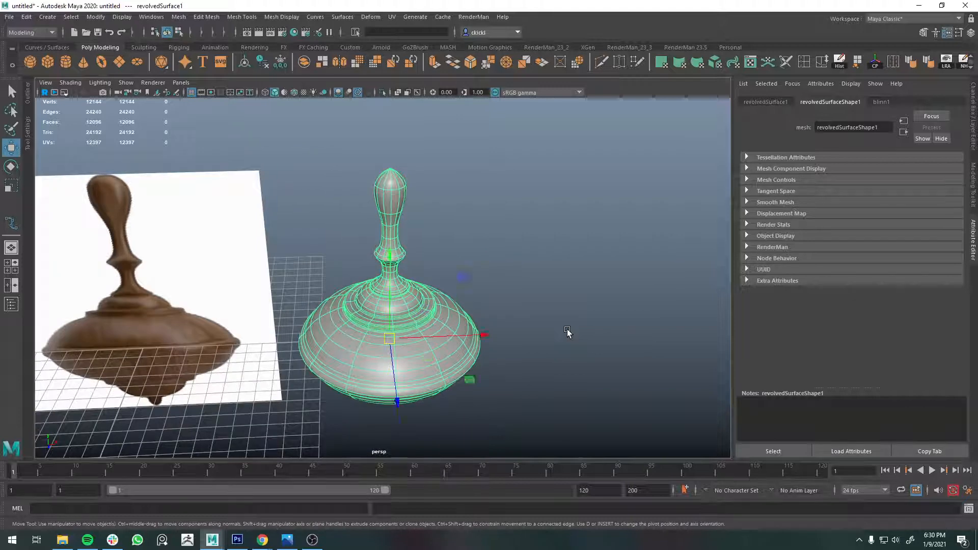
- Turn off selection highlighting in the perspective view
{"action": "left_click", "coordinate": [126, 83]}
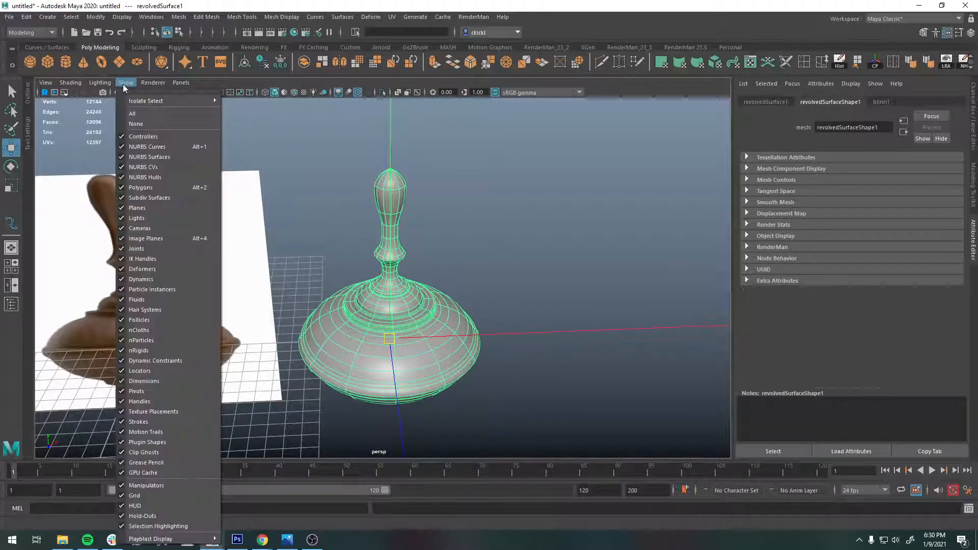
{"action": "left_click", "coordinate": [189, 528]}
{"action": "left_click_drag", "start_coordinate": [519, 440], "coordinate": [490, 345], "text": "alt"}
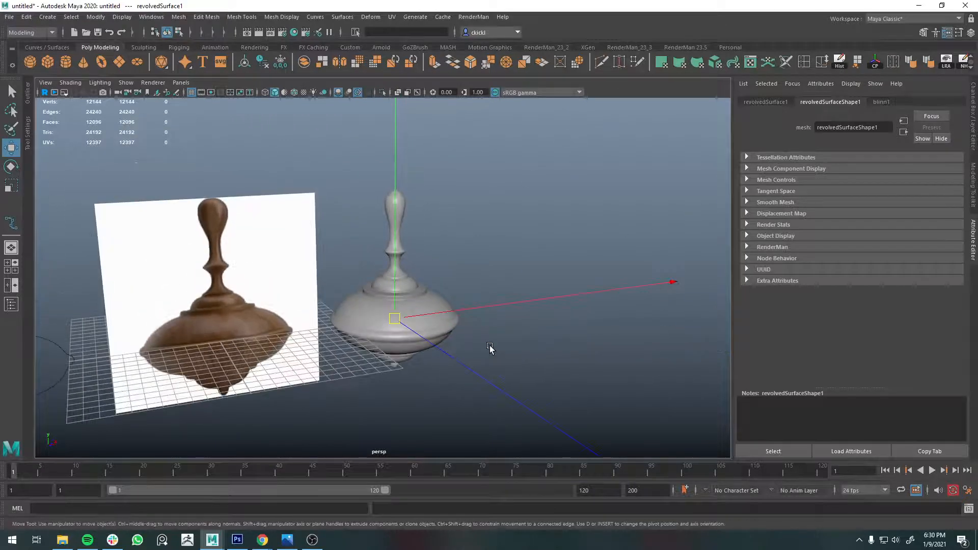
- Shift the spinning top's pivot straight down along Y to well below the model, then reselect the model
{"action": "key", "text": "d"}
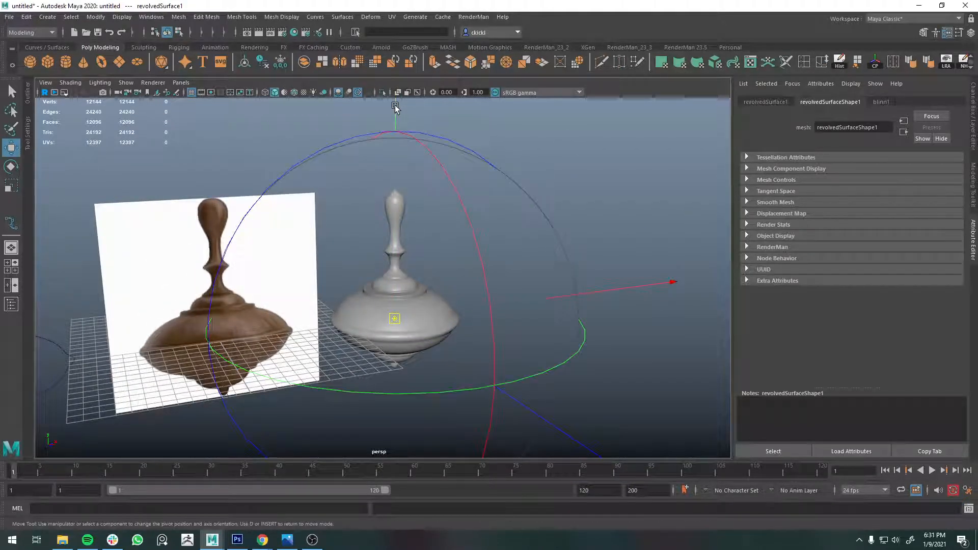
{"action": "left_click_drag", "start_coordinate": [395, 107], "coordinate": [393, 430]}
{"action": "key", "text": "d"}
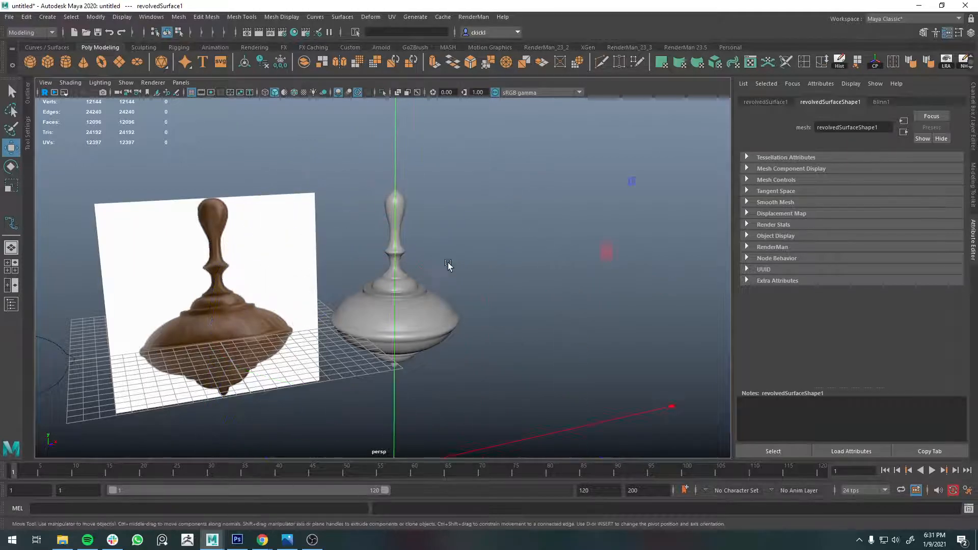
{"action": "left_click", "coordinate": [476, 230]}
{"action": "left_click", "coordinate": [404, 325]}
- Shrink the transform manipulator back down and center the spinning top's pivot
{"action": "left_click_drag", "start_coordinate": [555, 291], "coordinate": [479, 318], "text": "alt"}
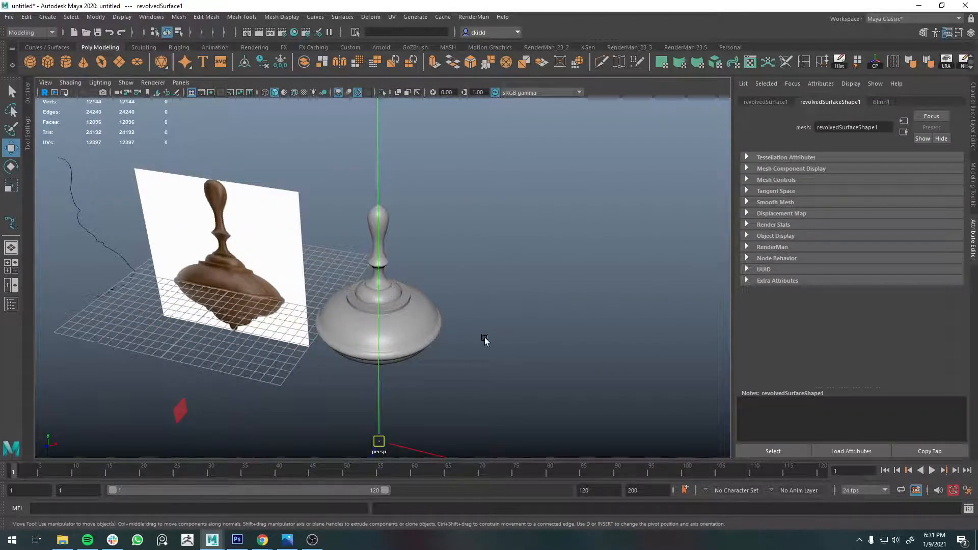
{"action": "left_click_drag", "start_coordinate": [484, 340], "coordinate": [430, 304], "text": "alt"}
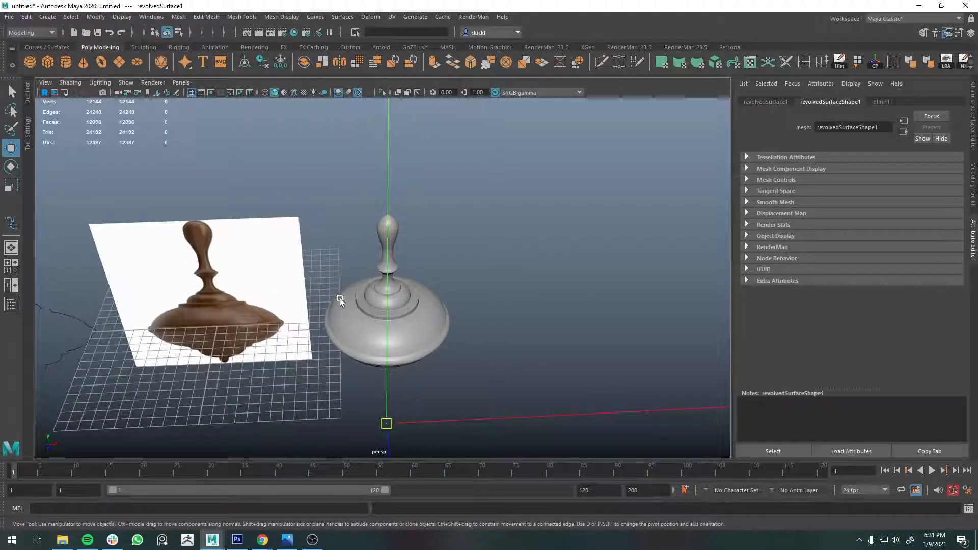
{"action": "left_click_drag", "start_coordinate": [428, 382], "coordinate": [411, 297], "text": "alt"}
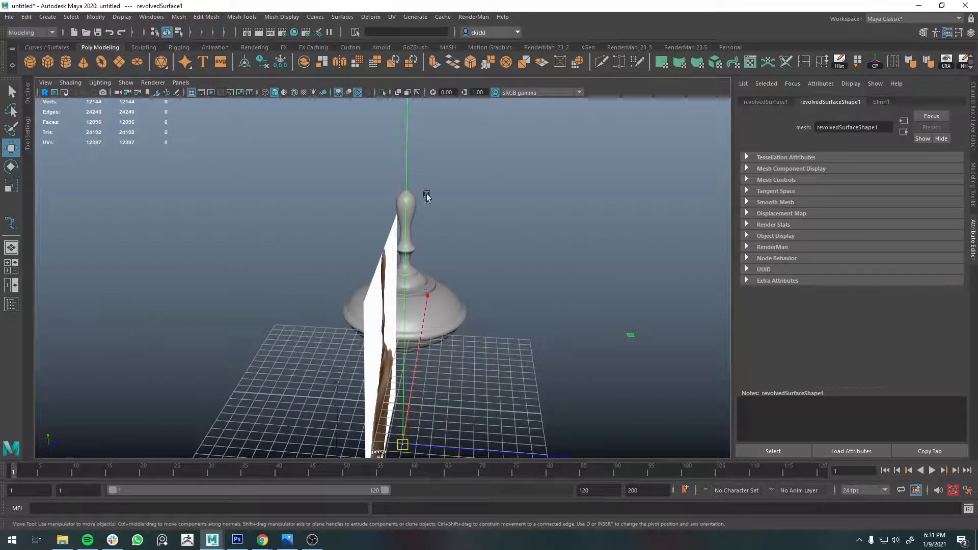
{"action": "left_click_drag", "start_coordinate": [548, 292], "coordinate": [390, 301], "text": "alt"}
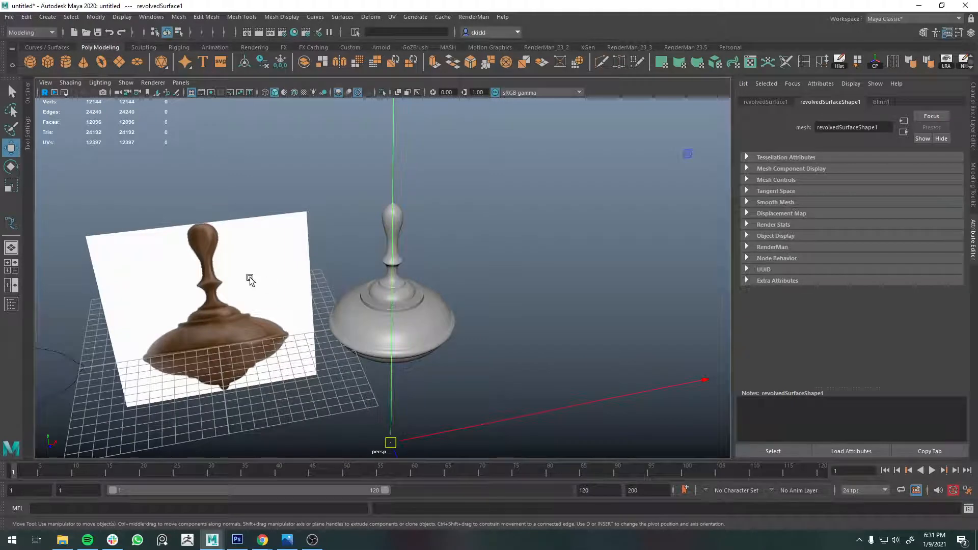
{"action": "mouse_move", "coordinate": [502, 289]}
{"action": "left_mouse_down", "text": "alt"}
{"action": "mouse_move", "coordinate": [480, 310]}
{"action": "mouse_move", "coordinate": [513, 290]}
{"action": "left_mouse_up", "text": "alt"}
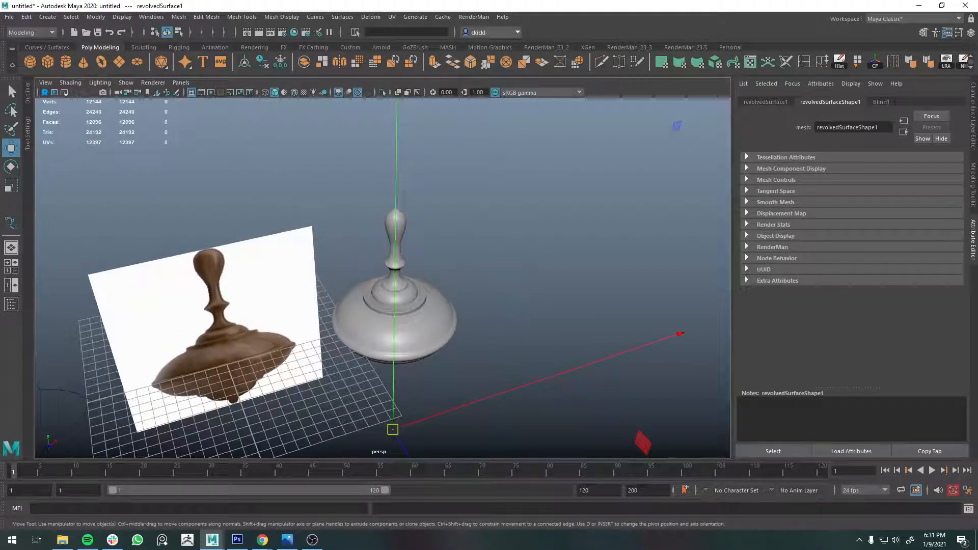
{"action": "left_click_drag", "start_coordinate": [493, 349], "coordinate": [530, 342], "text": "alt"}
{"action": "key", "text": "minus"}
{"action": "key", "text": "minus"}
{"action": "key", "text": "minus"}
{"action": "key", "text": "minus"}
{"action": "key", "text": "minus"}
{"action": "key", "text": "minus"}
{"action": "key", "text": "minus"}
{"action": "key", "text": "minus"}
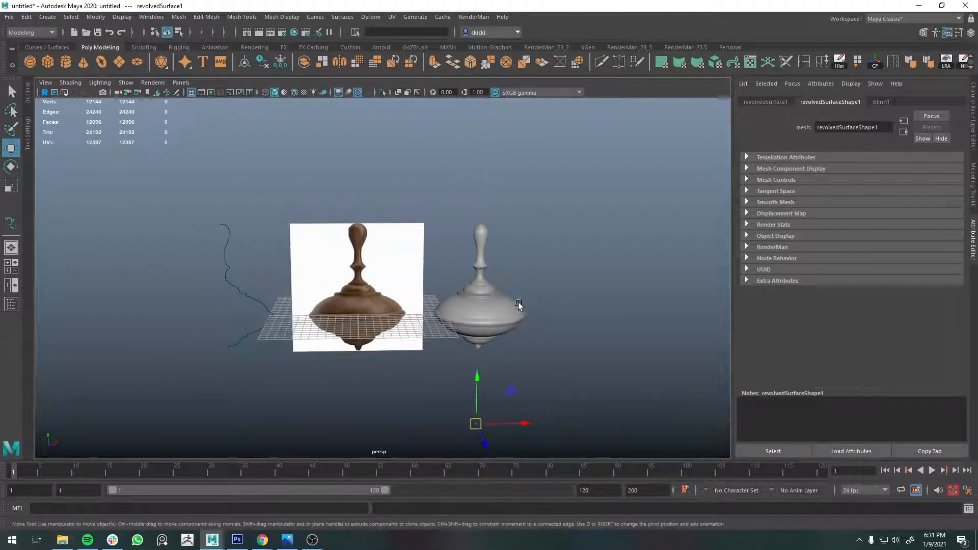
{"action": "left_click", "coordinate": [876, 61]}
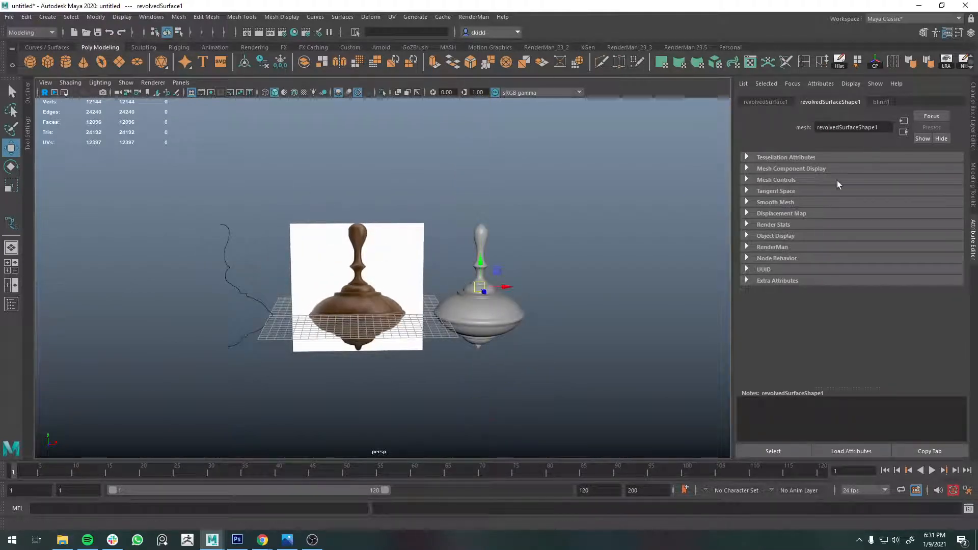
- Examine the reference image and the revolved spinning top side by side from several angles
{"action": "scroll", "coordinate": [636, 359], "scroll_direction": "up", "scroll_amount": 2}
{"action": "middle_click_drag", "start_coordinate": [559, 350], "coordinate": [490, 311], "text": "alt"}
{"action": "left_click_drag", "start_coordinate": [550, 356], "coordinate": [545, 329], "text": "alt"}
{"action": "scroll", "coordinate": [439, 325], "scroll_direction": "up", "scroll_amount": 4}
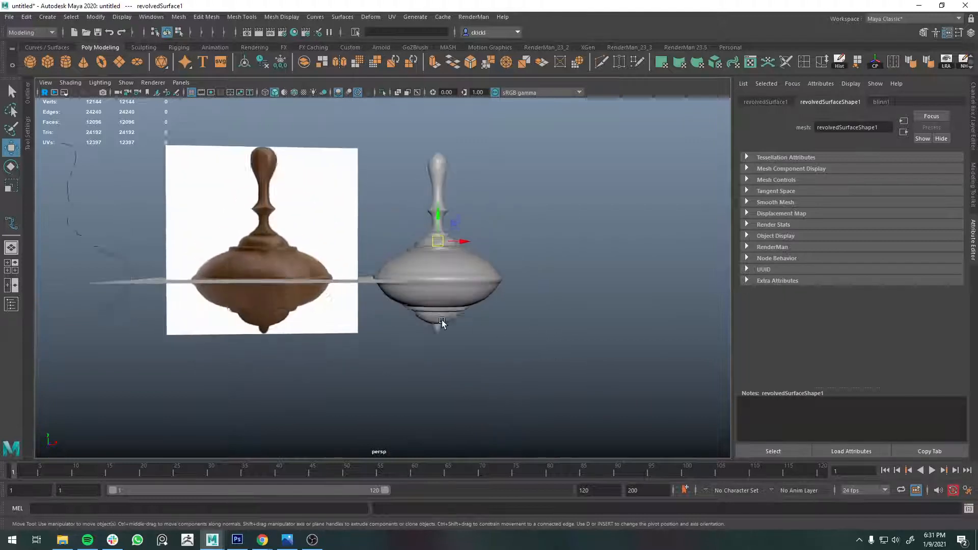
{"action": "middle_click_drag", "start_coordinate": [379, 326], "coordinate": [469, 360], "text": "alt"}
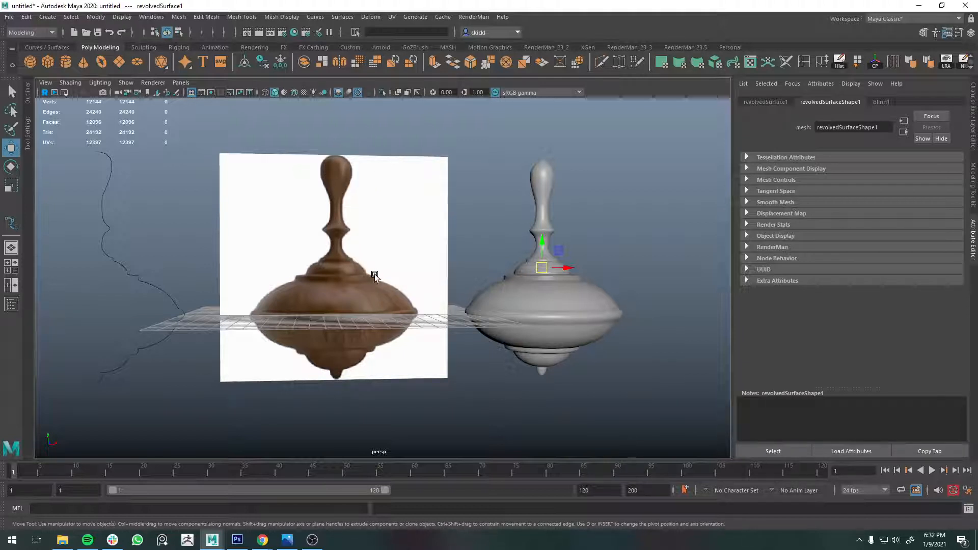
{"action": "left_click_drag", "start_coordinate": [667, 330], "coordinate": [614, 317], "text": "alt"}
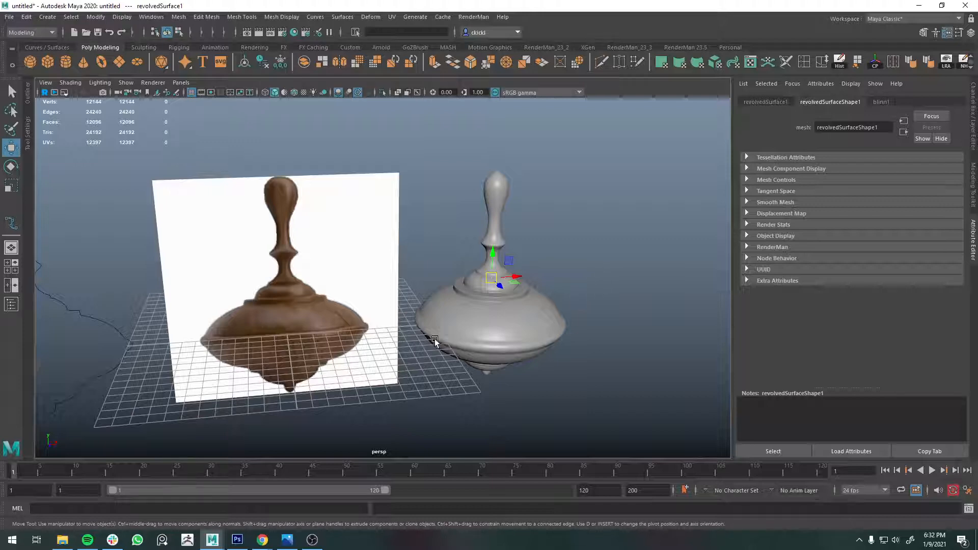
{"action": "scroll", "coordinate": [435, 342], "scroll_direction": "up", "scroll_amount": 2}
{"action": "middle_click_drag", "start_coordinate": [430, 349], "coordinate": [549, 339], "text": "alt"}
{"action": "scroll", "coordinate": [474, 340], "scroll_direction": "down", "scroll_amount": 4}
{"action": "middle_click_drag", "start_coordinate": [496, 385], "coordinate": [437, 393], "text": "alt"}
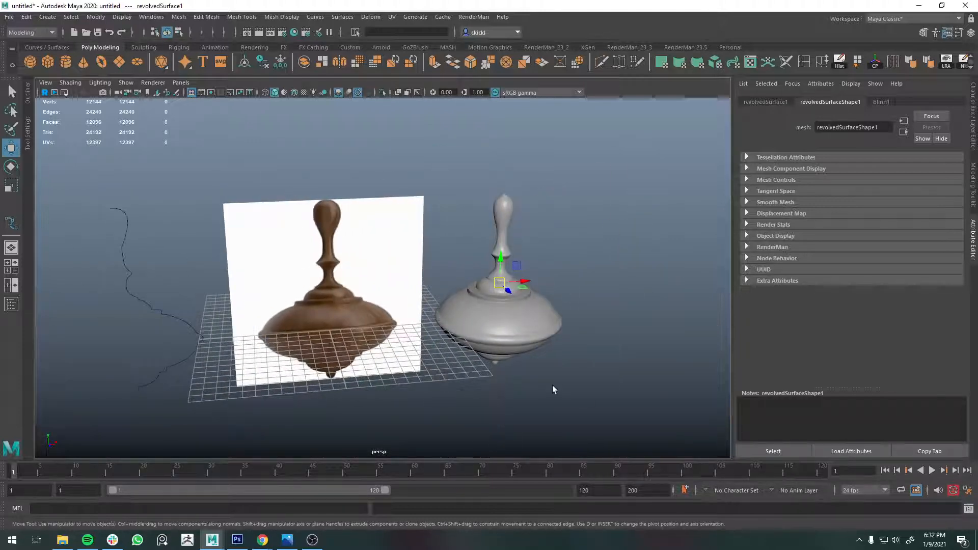
- Delete the revolved spinning top and the profile curve, keeping only the reference image plane
{"action": "left_click_drag", "start_coordinate": [554, 390], "coordinate": [568, 239], "text": "alt"}
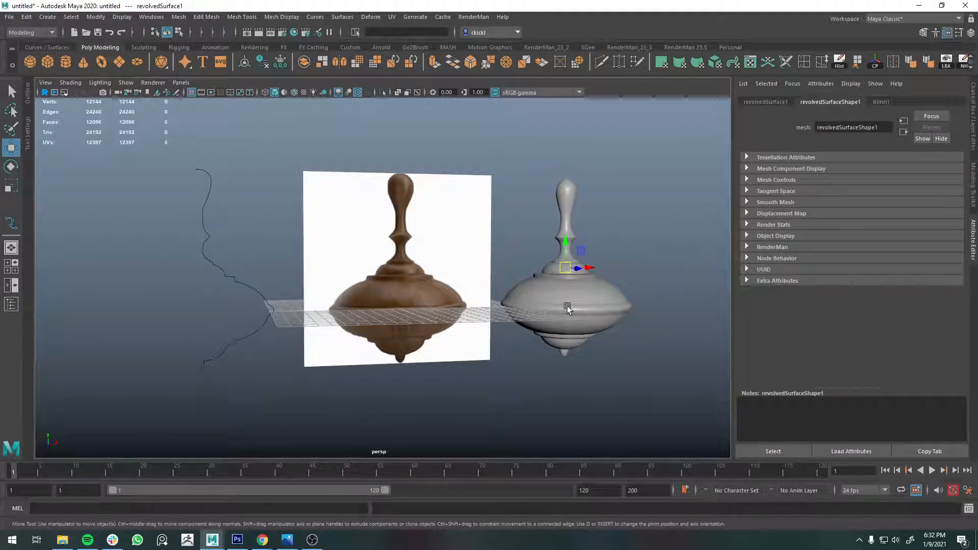
{"action": "key", "text": "Delete"}
{"action": "left_click", "coordinate": [239, 282]}
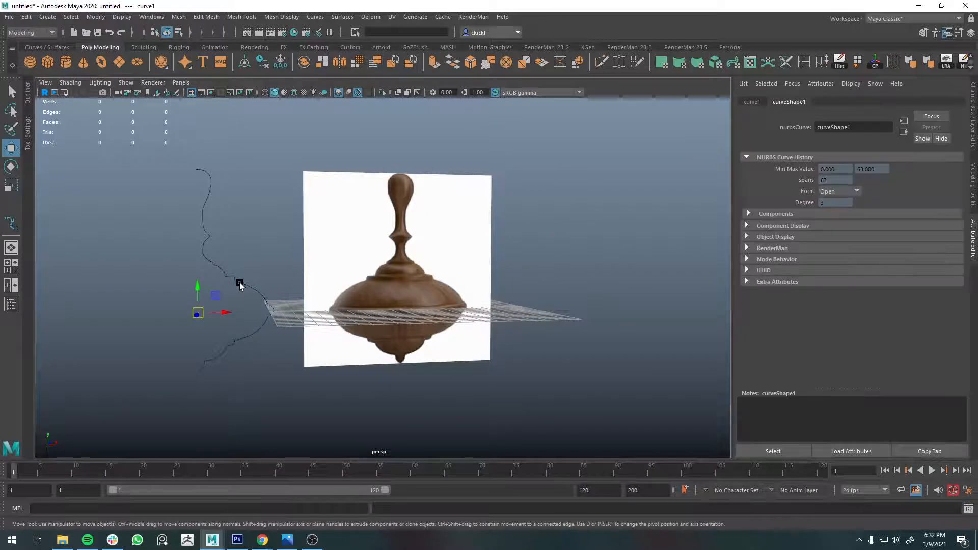
{"action": "key", "text": "Delete"}
- Turn selection highlighting back on in the perspective view and test it on the image plane
{"action": "left_click", "coordinate": [179, 83]}
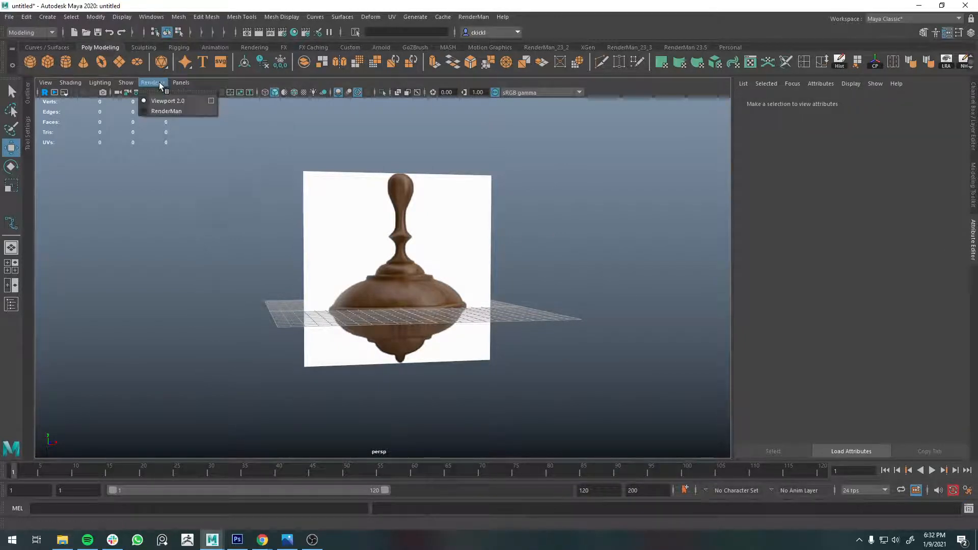
{"action": "mouse_move", "coordinate": [126, 83]}
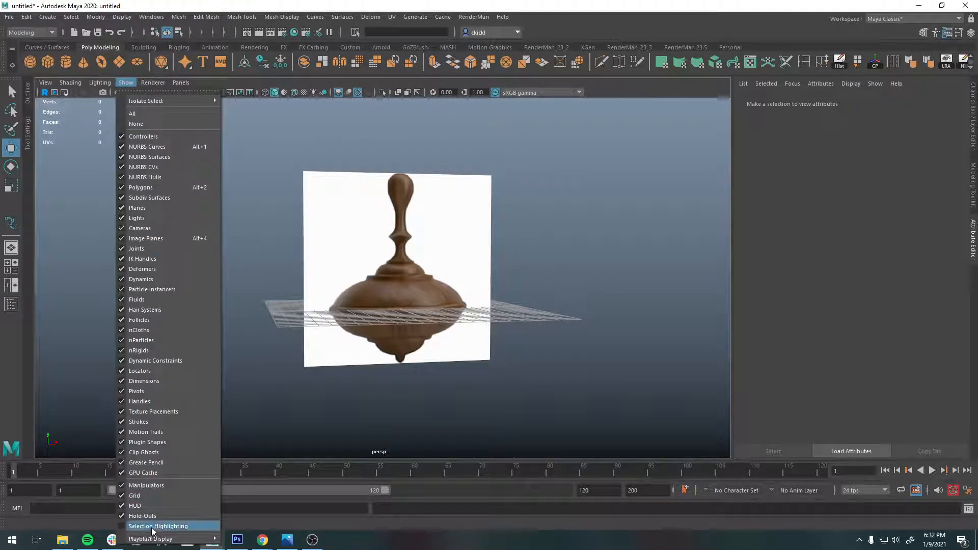
{"action": "left_click", "coordinate": [153, 526]}
{"action": "left_click", "coordinate": [390, 267]}
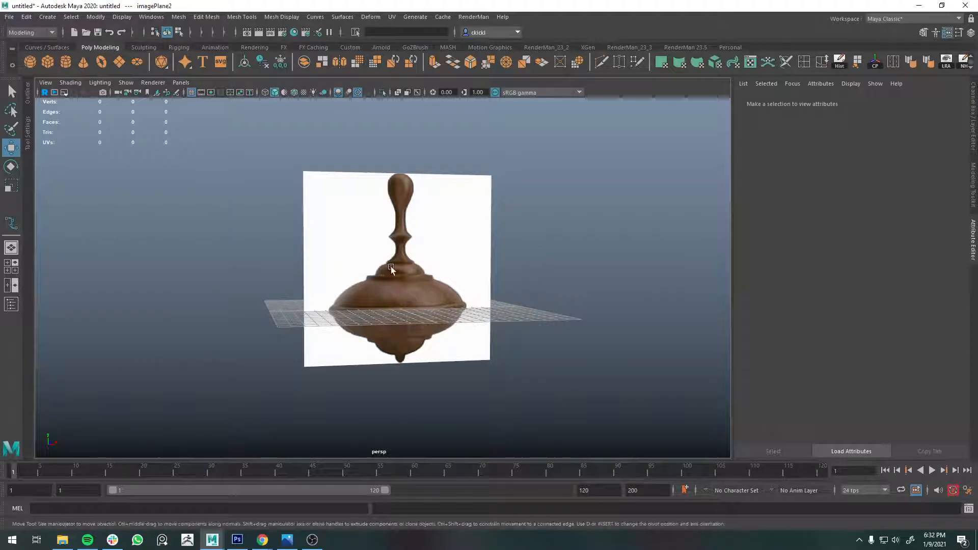
- Deselect the image plane and switch from the perspective view to the maximized front view
{"action": "left_click", "coordinate": [655, 308]}
{"action": "key", "text": "space"}
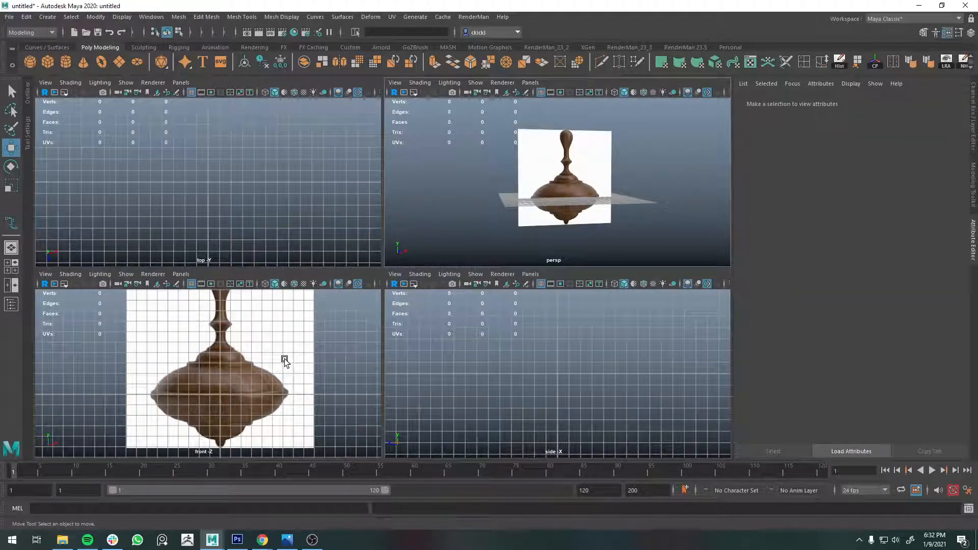
{"action": "key", "text": "space"}
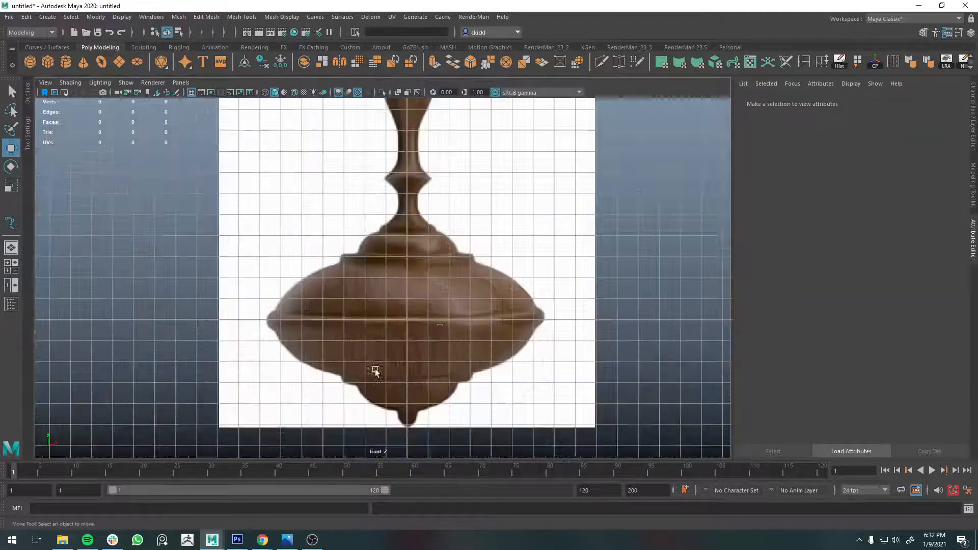
- Switch from the front view to the four-view layout and undo the deletion of the old profile curve
{"action": "scroll", "coordinate": [513, 240], "scroll_direction": "up", "scroll_amount": 1}
{"action": "scroll", "coordinate": [479, 234], "scroll_direction": "down", "scroll_amount": 2}
{"action": "middle_click_drag", "start_coordinate": [476, 234], "coordinate": [490, 271], "text": "alt"}
{"action": "scroll", "coordinate": [468, 308], "scroll_direction": "down", "scroll_amount": 1}
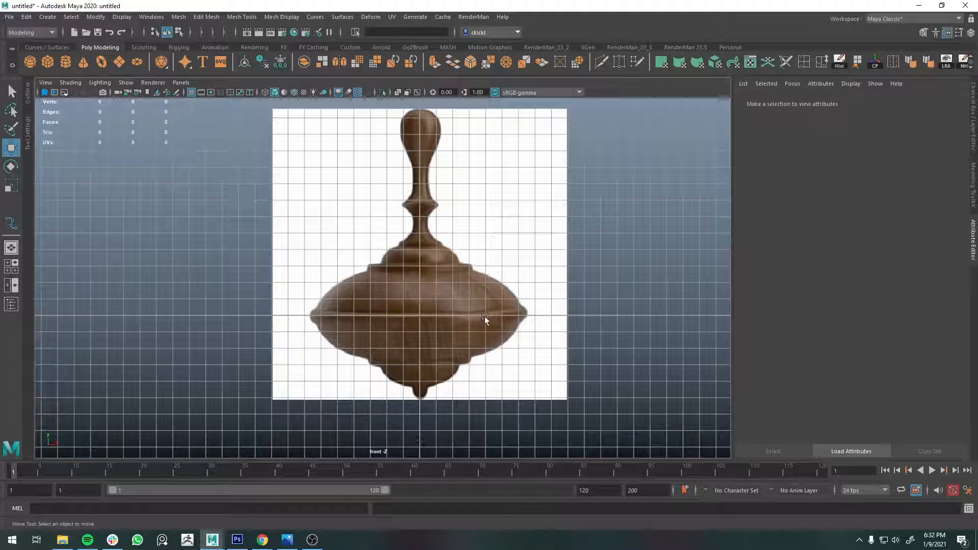
{"action": "key", "text": "space"}
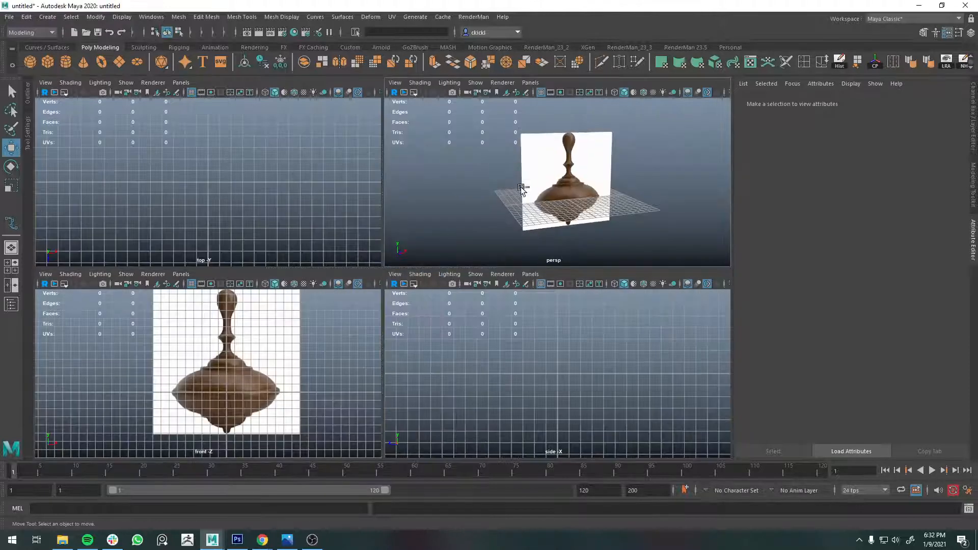
{"action": "key", "text": "ctrl+z"}
{"action": "left_click_drag", "start_coordinate": [491, 174], "coordinate": [457, 123], "text": "alt"}
{"action": "left_click", "coordinate": [493, 140]}
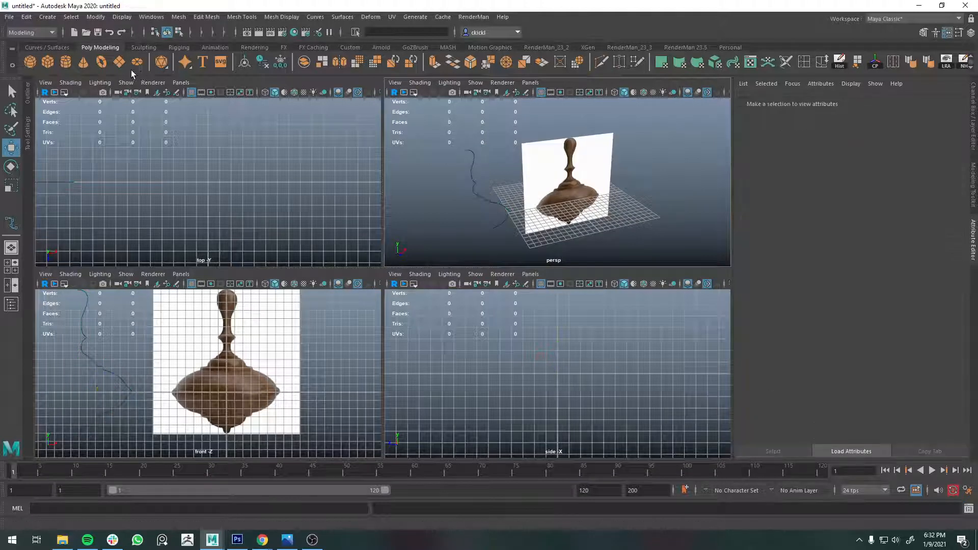
- Start the EP Curve tool and place a freehand test curve around the image plane in the perspective view
{"action": "left_click", "coordinate": [255, 47]}
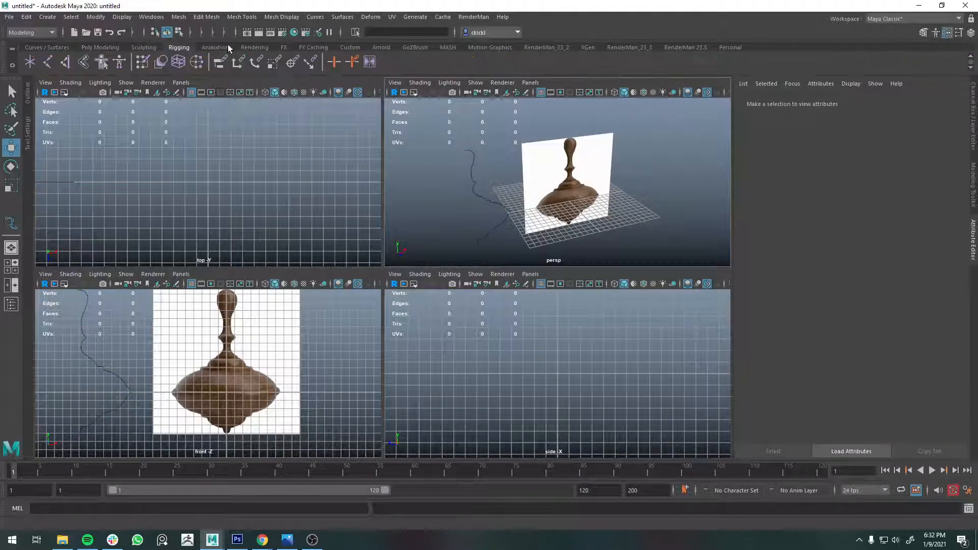
{"action": "left_click", "coordinate": [55, 47]}
{"action": "left_click", "coordinate": [65, 62]}
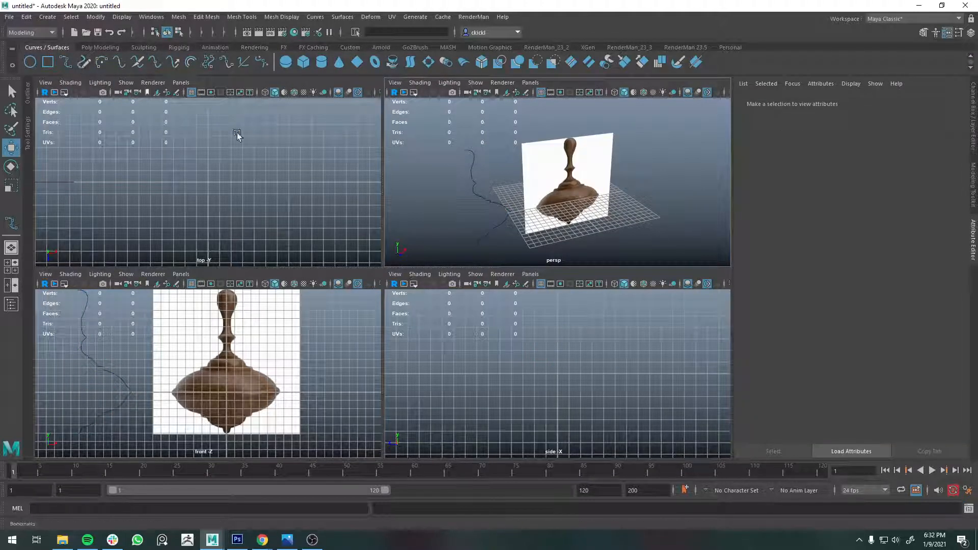
{"action": "left_click", "coordinate": [535, 235]}
{"action": "left_click", "coordinate": [502, 185]}
{"action": "left_click", "coordinate": [504, 167]}
{"action": "left_click", "coordinate": [582, 155]}
{"action": "left_click", "coordinate": [609, 189]}
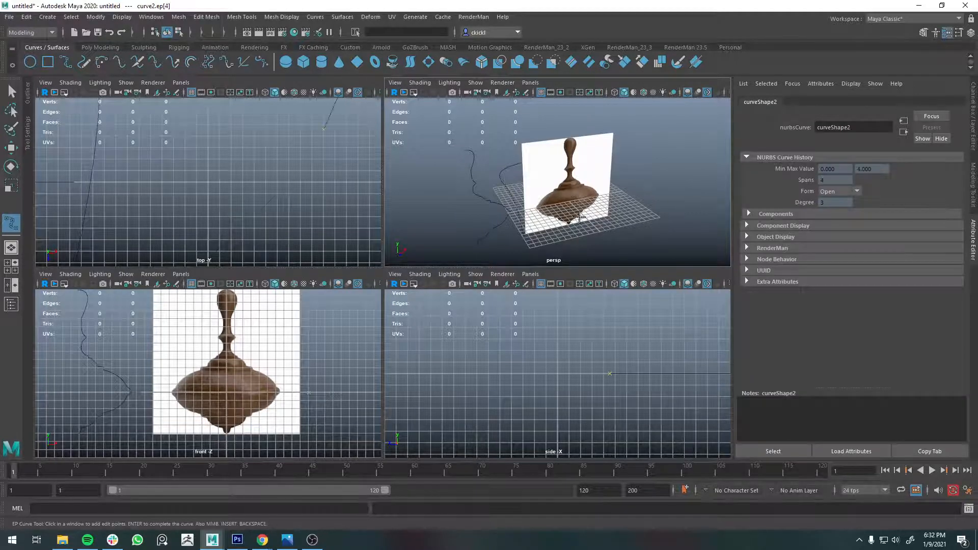
{"action": "left_click", "coordinate": [580, 217]}
- Undo the test curve drawn in the perspective view
{"action": "left_click_drag", "start_coordinate": [580, 217], "coordinate": [613, 236], "text": "alt"}
{"action": "key", "text": "ctrl+z"}
{"action": "key", "text": "ctrl+z"}
{"action": "key", "text": "ctrl+z"}
{"action": "key", "text": "ctrl+z"}
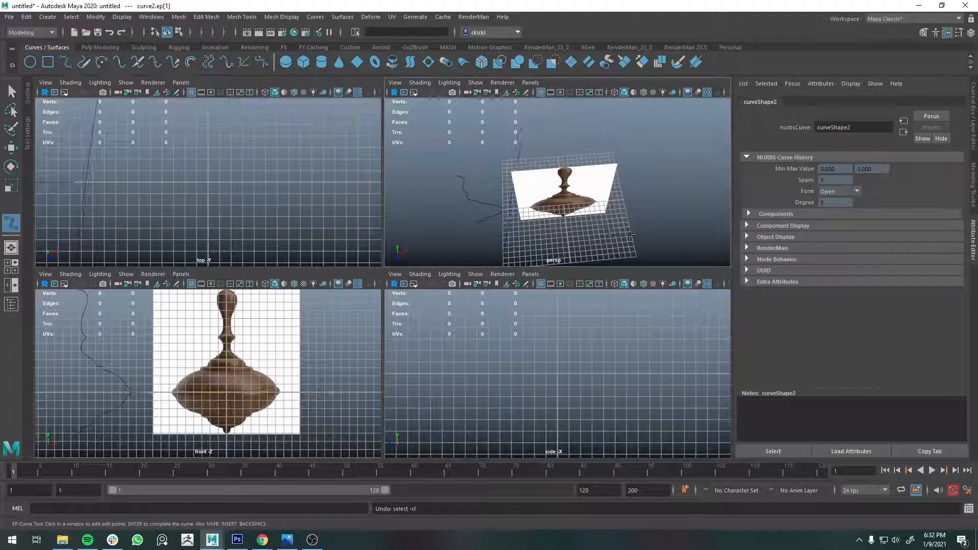
{"action": "key", "text": "ctrl+z"}
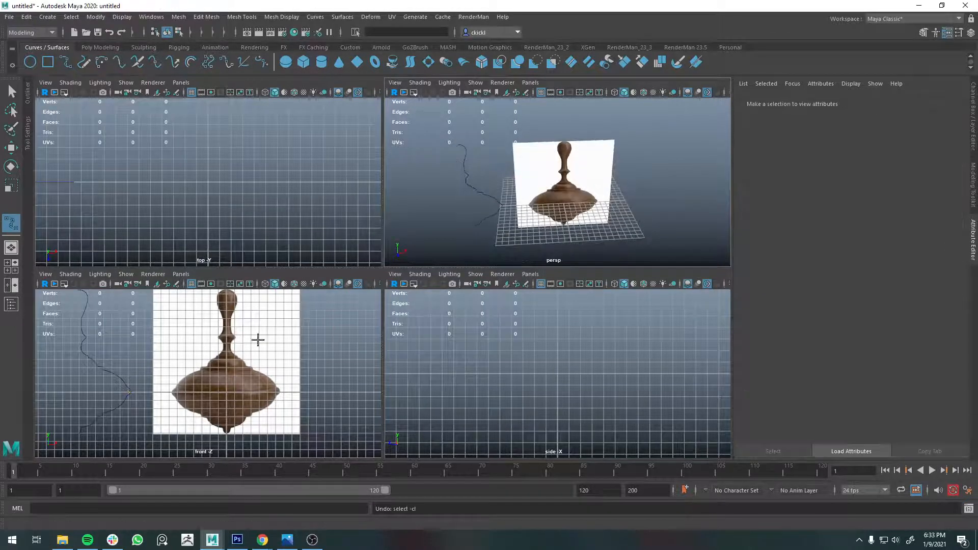
- Maximize the front view and select the old profile curve beside the reference image
{"action": "key", "text": "space"}
{"action": "middle_click_drag", "start_coordinate": [347, 249], "coordinate": [408, 280], "text": "alt"}
{"action": "scroll", "coordinate": [408, 272], "scroll_direction": "down", "scroll_amount": 1}
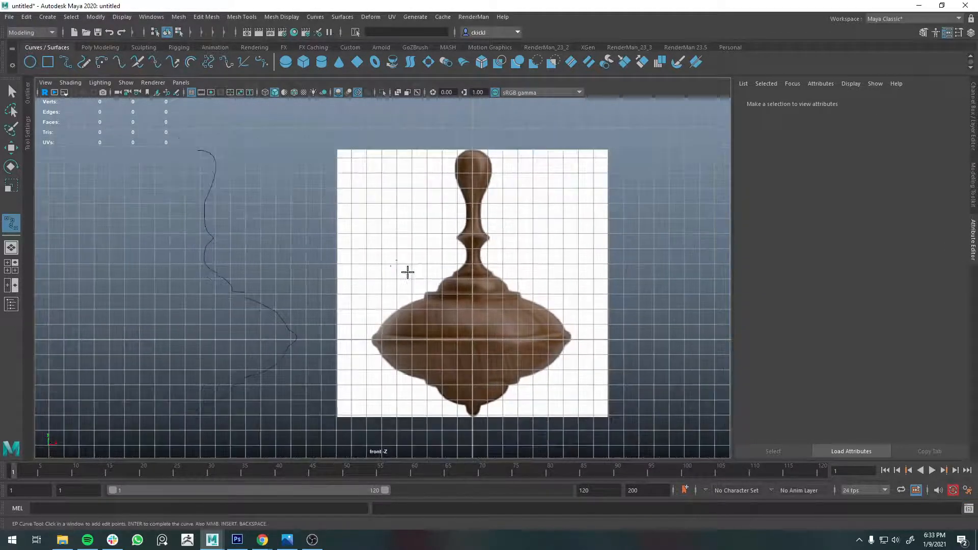
{"action": "key", "text": "q"}
{"action": "left_click", "coordinate": [205, 258]}
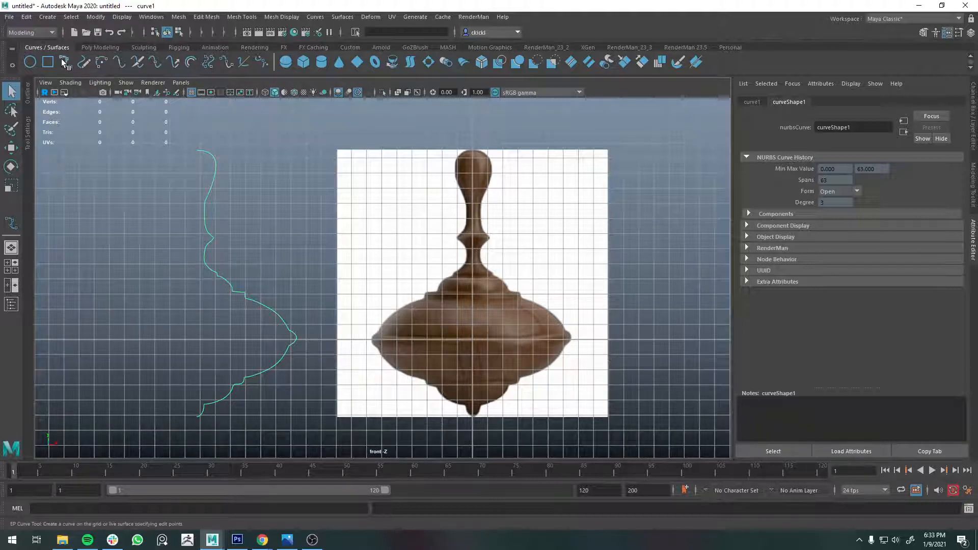
- Activate the EP Curve tool and open its tool settings
{"action": "left_click", "coordinate": [10, 223]}
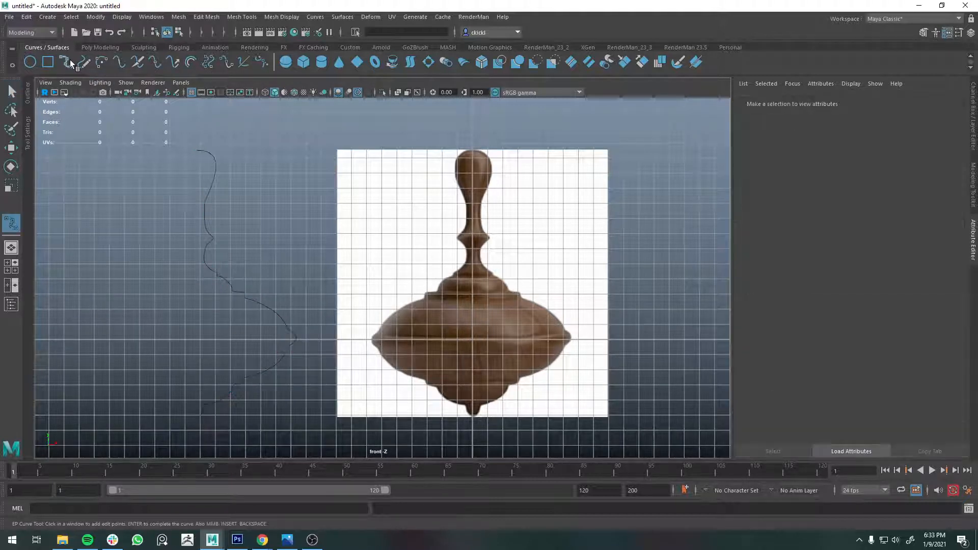
{"action": "double_click", "coordinate": [11, 222]}
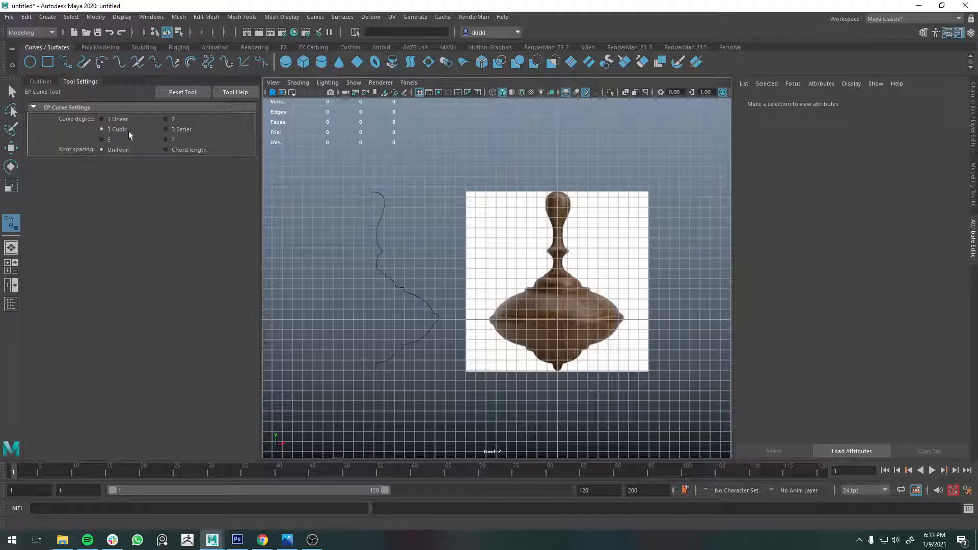
{"action": "scroll", "coordinate": [428, 181], "scroll_direction": "up", "scroll_amount": 5}
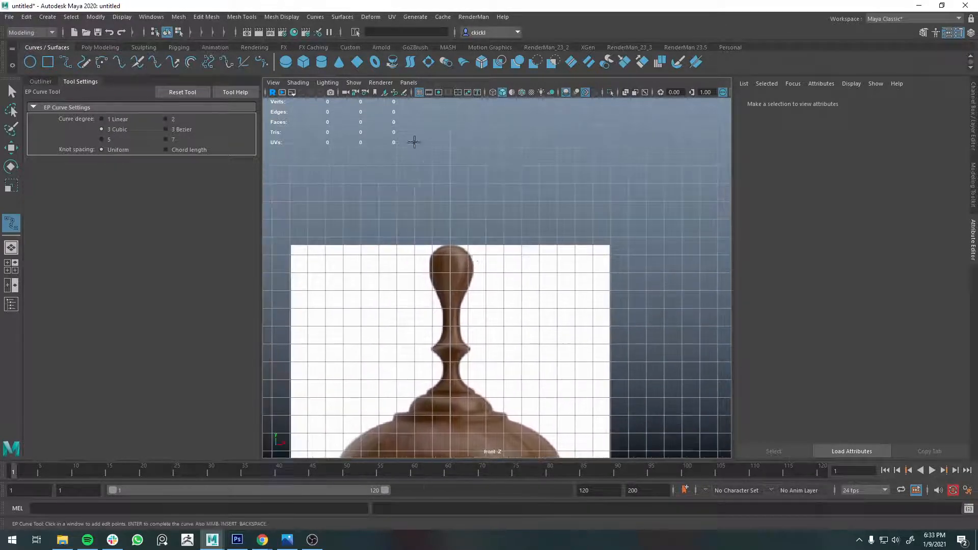
{"action": "scroll", "coordinate": [414, 142], "scroll_direction": "down", "scroll_amount": 5}
- Draw a wavy six-point test curve above the reference image with the 3 Cubic curve degree
{"action": "left_click", "coordinate": [337, 208]}
{"action": "left_click", "coordinate": [407, 143]}
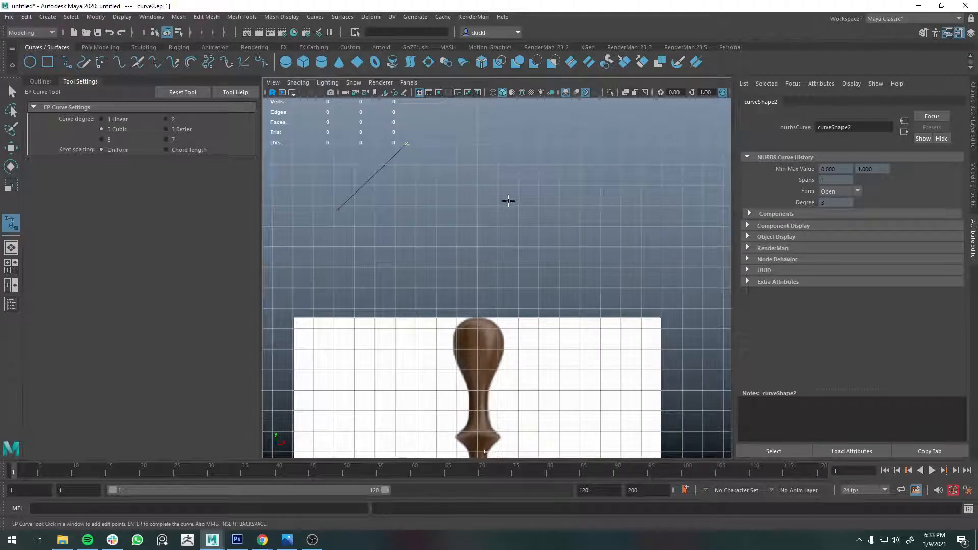
{"action": "left_click_drag", "start_coordinate": [515, 214], "coordinate": [626, 217]}
{"action": "left_click", "coordinate": [631, 133]}
{"action": "left_click", "coordinate": [603, 123]}
{"action": "left_click", "coordinate": [468, 126]}
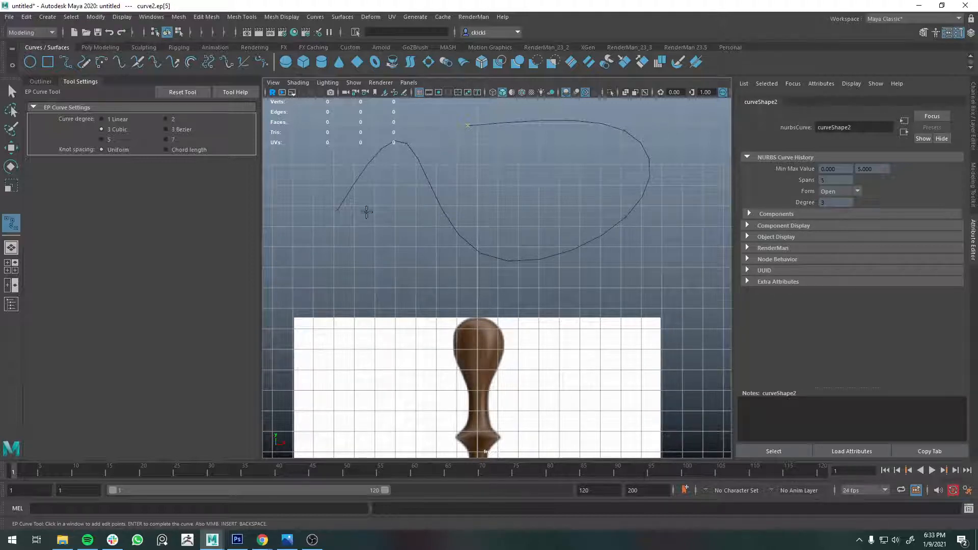
- Remove the points of the cubic test curve
{"action": "key", "text": "ctrl+z"}
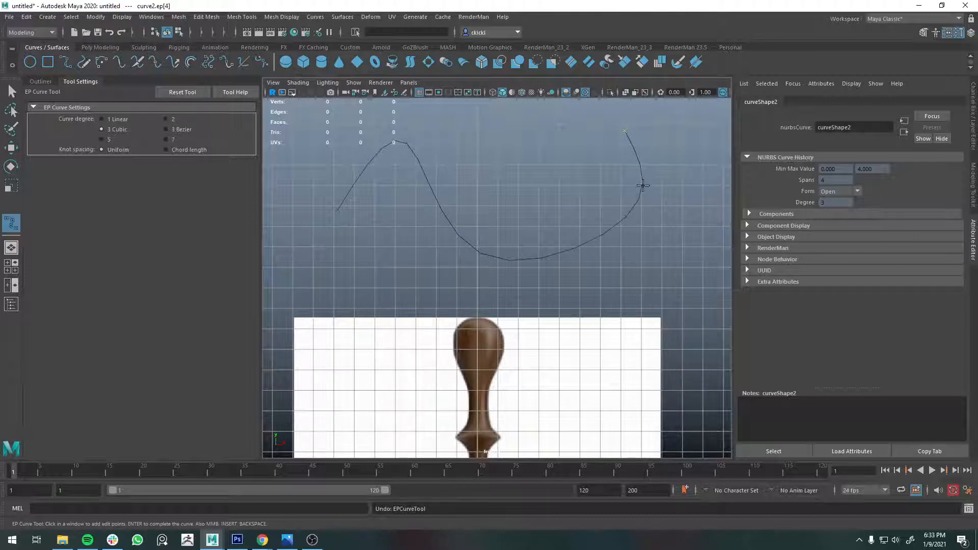
{"action": "key", "text": "BackSpace"}
{"action": "key", "text": "BackSpace"}
{"action": "key", "text": "BackSpace"}
{"action": "key", "text": "BackSpace"}
- Set the curve degree to 1 Linear and draw a zigzag test curve over the upper part of the front view
{"action": "left_click", "coordinate": [102, 118]}
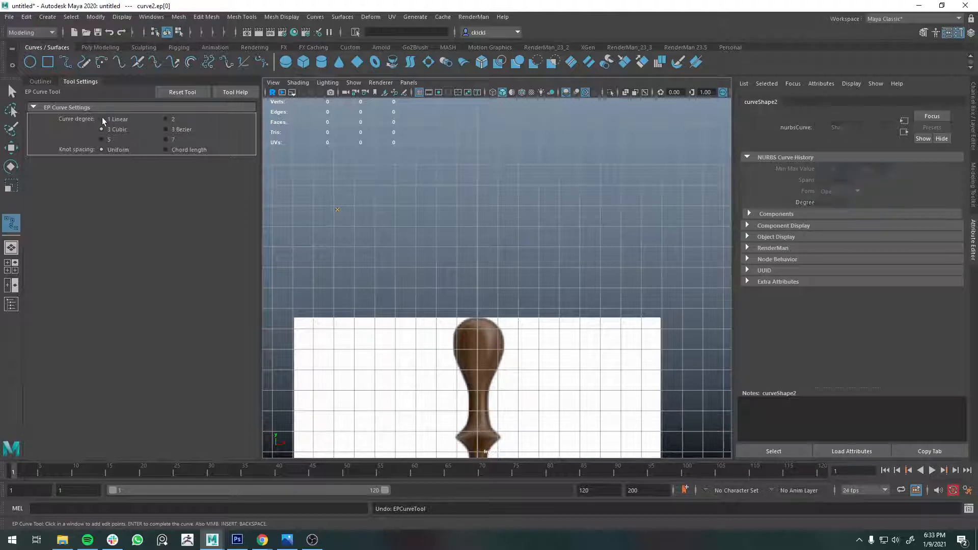
{"action": "left_click", "coordinate": [334, 244]}
{"action": "left_click", "coordinate": [461, 144]}
{"action": "left_click", "coordinate": [594, 215]}
{"action": "left_click", "coordinate": [614, 307]}
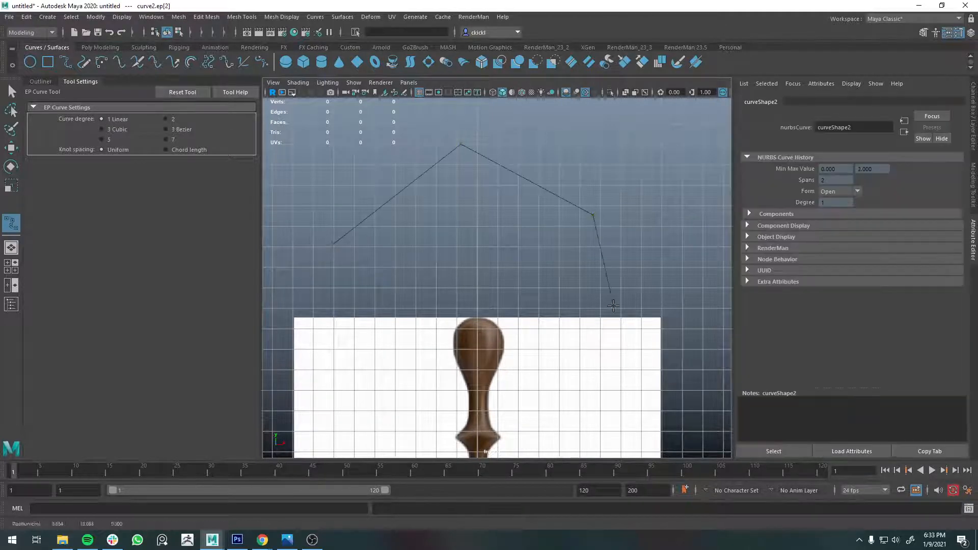
{"action": "left_click", "coordinate": [516, 345]}
{"action": "left_click", "coordinate": [413, 277]}
{"action": "left_click", "coordinate": [315, 351]}
{"action": "left_click", "coordinate": [302, 406]}
{"action": "left_click", "coordinate": [553, 412]}
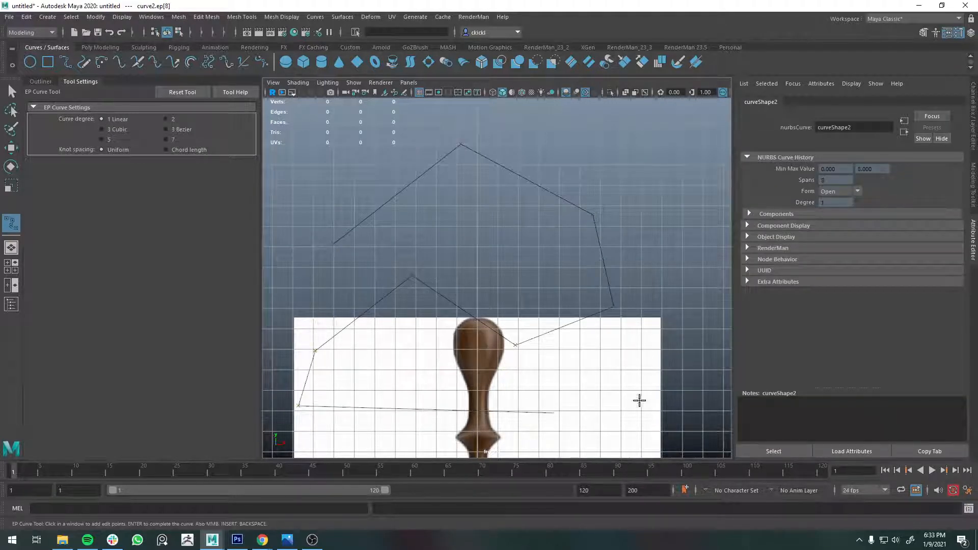
{"action": "left_click", "coordinate": [662, 390]}
- Undo all points of the linear test curve
{"action": "key", "text": "ctrl+z"}
{"action": "key", "text": "ctrl+z"}
{"action": "key", "text": "ctrl+z"}
{"action": "key", "text": "ctrl+z"}
{"action": "key", "text": "ctrl+z"}
{"action": "key", "text": "ctrl+z"}
{"action": "key", "text": "ctrl+z"}
{"action": "key", "text": "ctrl+z"}
{"action": "key", "text": "ctrl+z"}
{"action": "key", "text": "ctrl+z"}
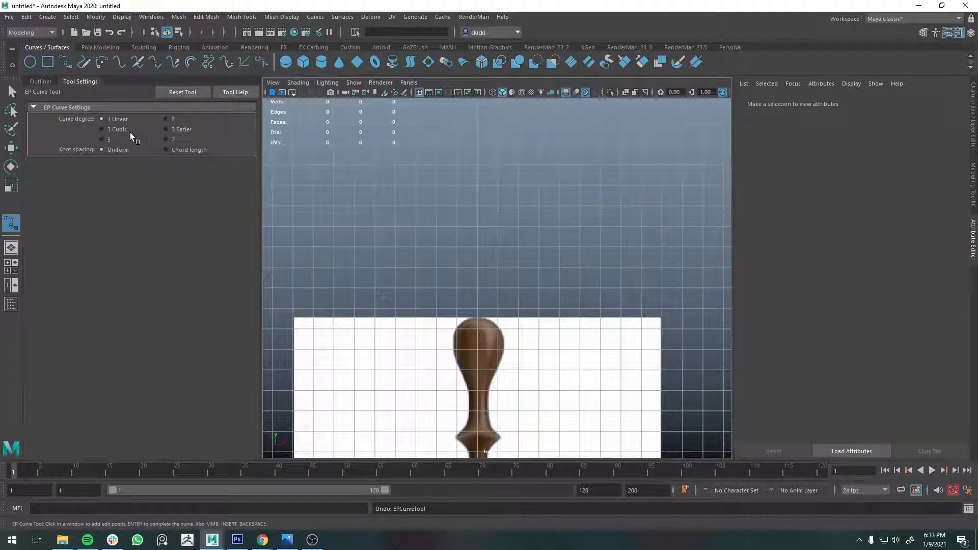
- Draw a looping test curve around the top of the reference image with curve degree 5
{"action": "left_click", "coordinate": [376, 222]}
{"action": "left_click", "coordinate": [478, 125]}
{"action": "left_click", "coordinate": [600, 192]}
{"action": "left_click", "coordinate": [663, 279]}
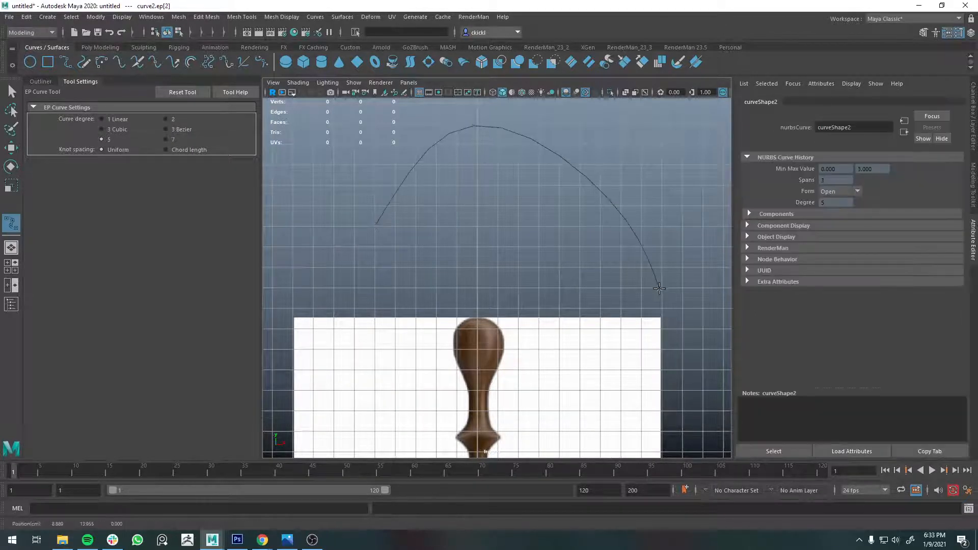
{"action": "left_click", "coordinate": [520, 349]}
{"action": "left_click", "coordinate": [387, 329]}
{"action": "left_click", "coordinate": [364, 279]}
{"action": "left_click", "coordinate": [360, 234]}
{"action": "left_click", "coordinate": [498, 229]}
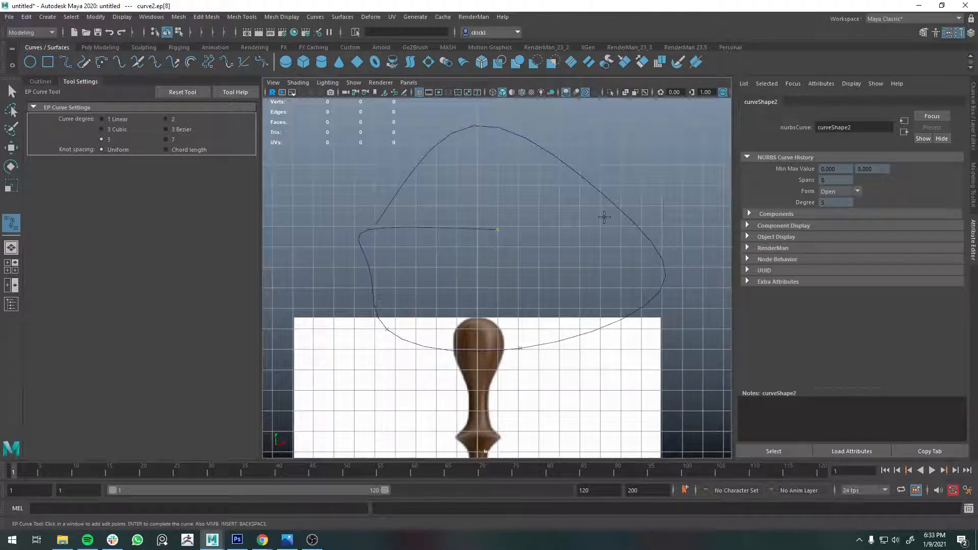
{"action": "left_click", "coordinate": [574, 223]}
- Undo all points of the degree 5 test curve
{"action": "key", "text": "ctrl+z"}
{"action": "key", "text": "ctrl+z"}
{"action": "key", "text": "ctrl+z"}
{"action": "key", "text": "ctrl+z"}
{"action": "key", "text": "ctrl+z"}
{"action": "key", "text": "ctrl+z"}
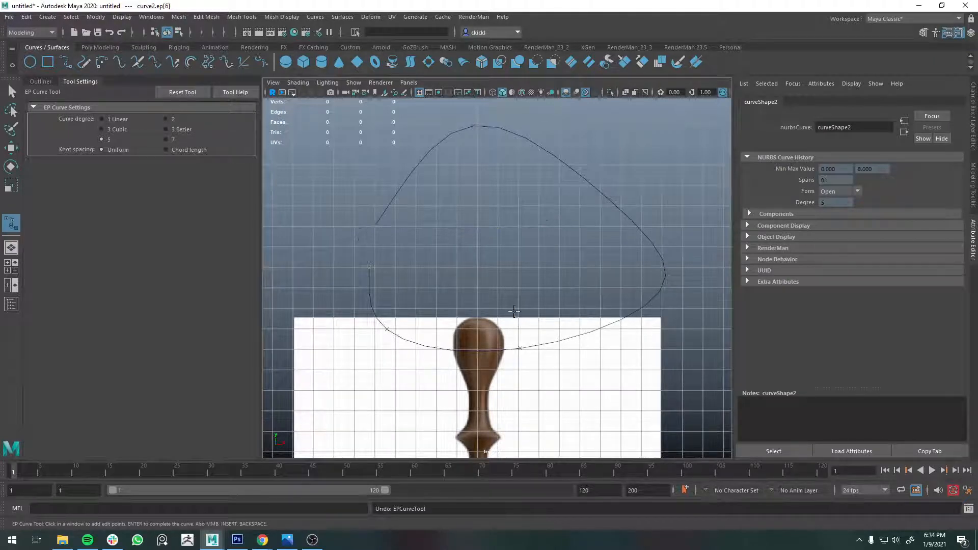
{"action": "key", "text": "ctrl+z"}
{"action": "key", "text": "ctrl+z"}
{"action": "key", "text": "ctrl+z"}
{"action": "key", "text": "ctrl+z"}
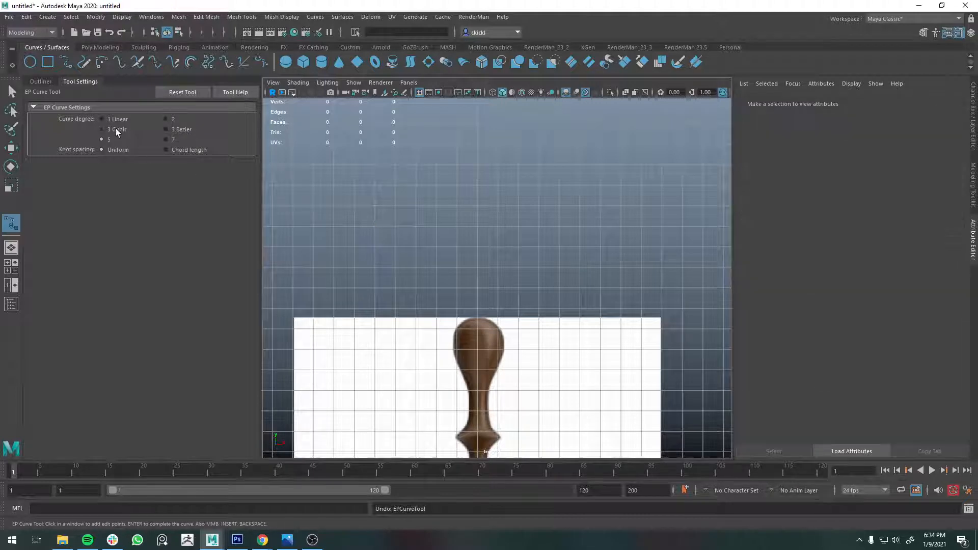
- Set the EP curve degree back to 3 Cubic and hide the Tool Settings and Attribute Editor
{"action": "middle_click_drag", "start_coordinate": [577, 317], "coordinate": [522, 161], "text": "alt"}
{"action": "scroll", "coordinate": [437, 171], "scroll_direction": "up", "scroll_amount": 1}
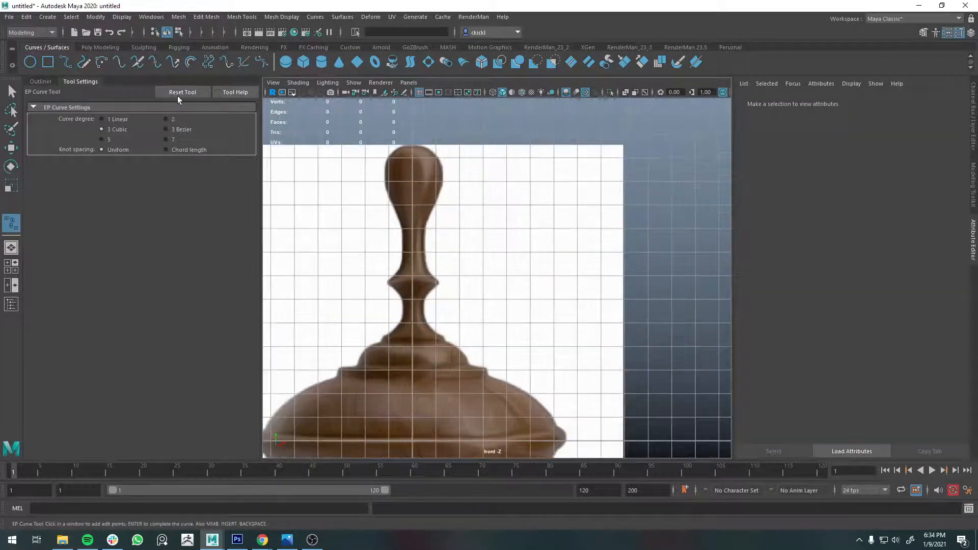
{"action": "left_click", "coordinate": [76, 81]}
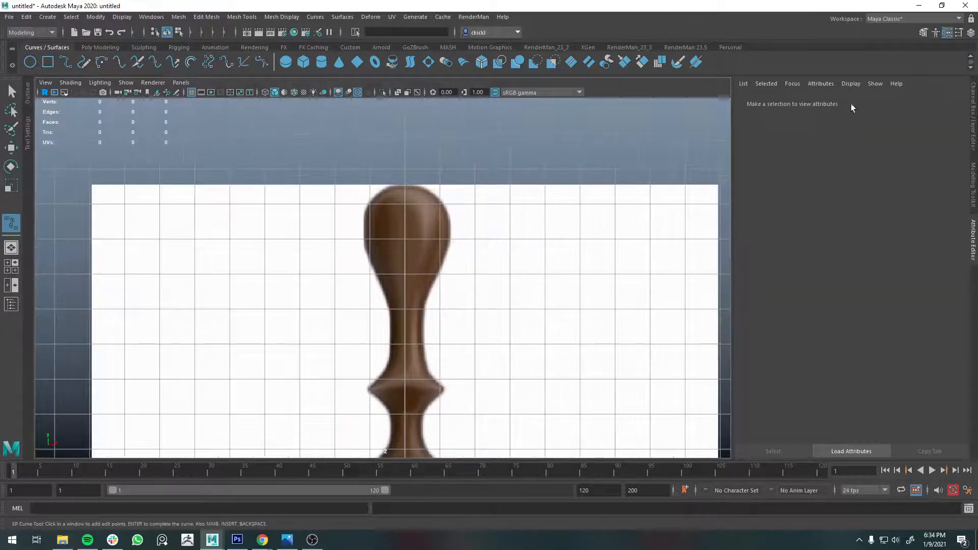
{"action": "left_click", "coordinate": [973, 226]}
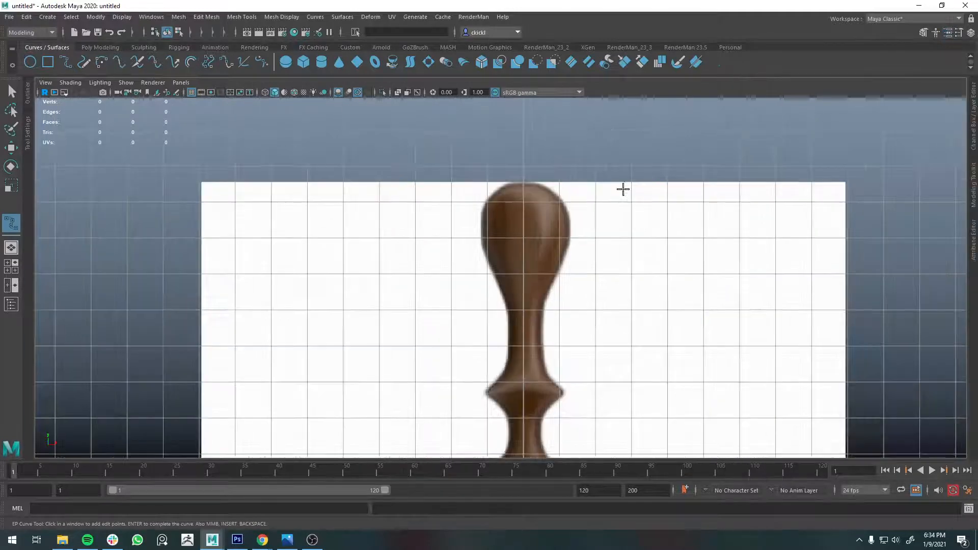
- Start a new EP curve with a point at the top centre of the handle knob and a second point just right of it
{"action": "middle_click_drag", "start_coordinate": [622, 190], "coordinate": [572, 202], "text": "alt"}
{"action": "scroll", "coordinate": [571, 202], "scroll_direction": "up", "scroll_amount": 1}
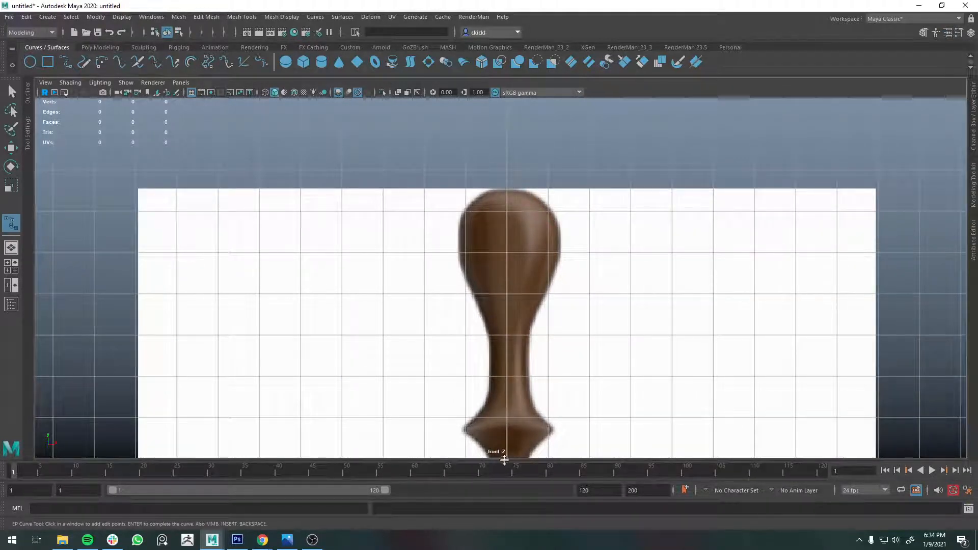
{"action": "scroll", "coordinate": [511, 291], "scroll_direction": "down", "scroll_amount": 1}
{"action": "scroll", "coordinate": [511, 291], "scroll_direction": "down", "scroll_amount": 3}
{"action": "mouse_move", "coordinate": [544, 362]}
{"action": "middle_mouse_down", "text": "alt"}
{"action": "mouse_move", "coordinate": [528, 275]}
{"action": "mouse_move", "coordinate": [531, 155]}
{"action": "mouse_move", "coordinate": [535, 346]}
{"action": "middle_mouse_up", "text": "alt"}
{"action": "scroll", "coordinate": [528, 197], "scroll_direction": "up", "scroll_amount": 8}
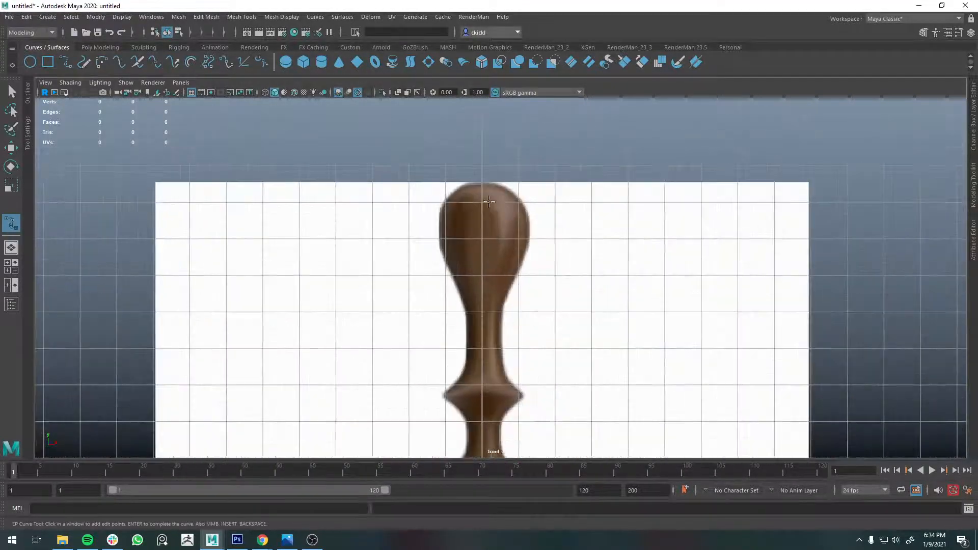
{"action": "middle_click_drag", "start_coordinate": [482, 145], "coordinate": [493, 199], "text": "alt"}
{"action": "scroll", "coordinate": [487, 197], "scroll_direction": "up", "scroll_amount": 1}
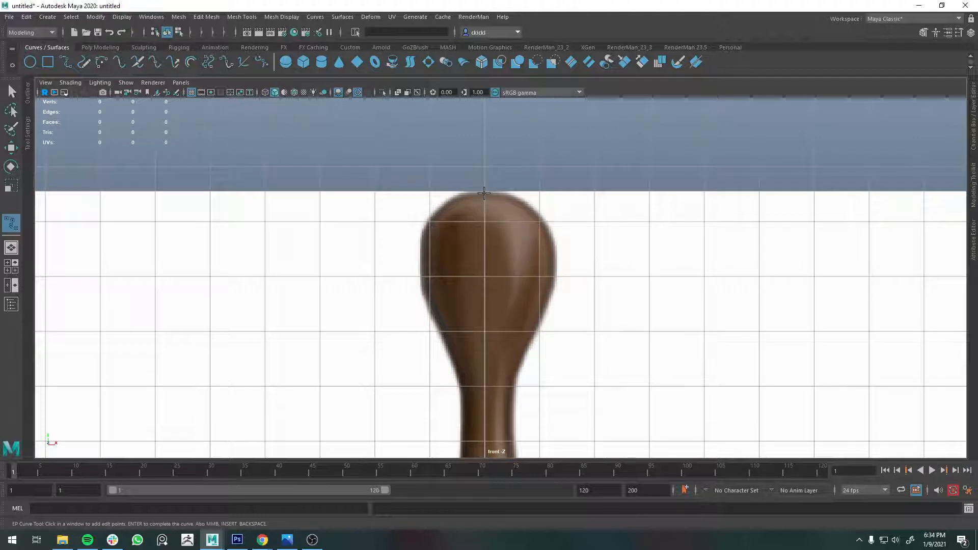
{"action": "left_click", "coordinate": [485, 193]}
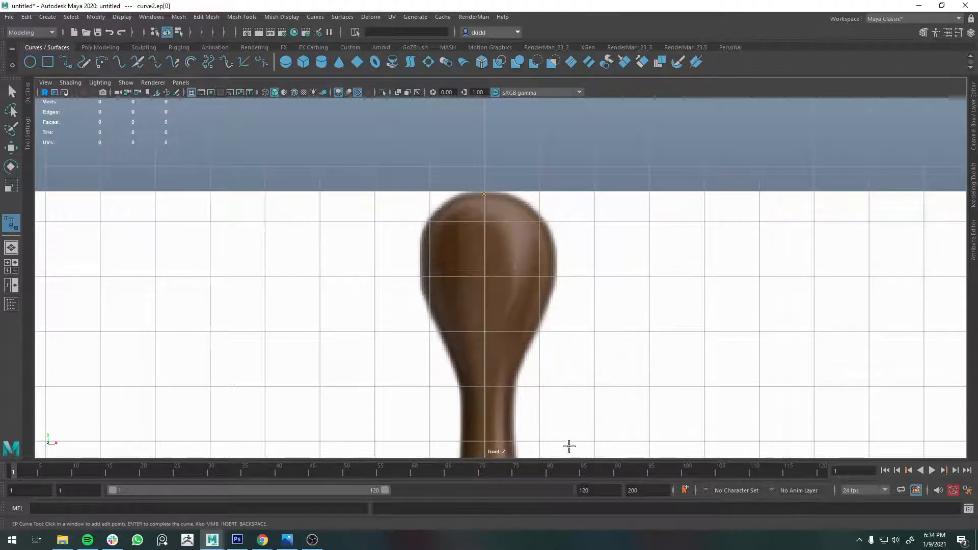
{"action": "left_click", "coordinate": [504, 194]}
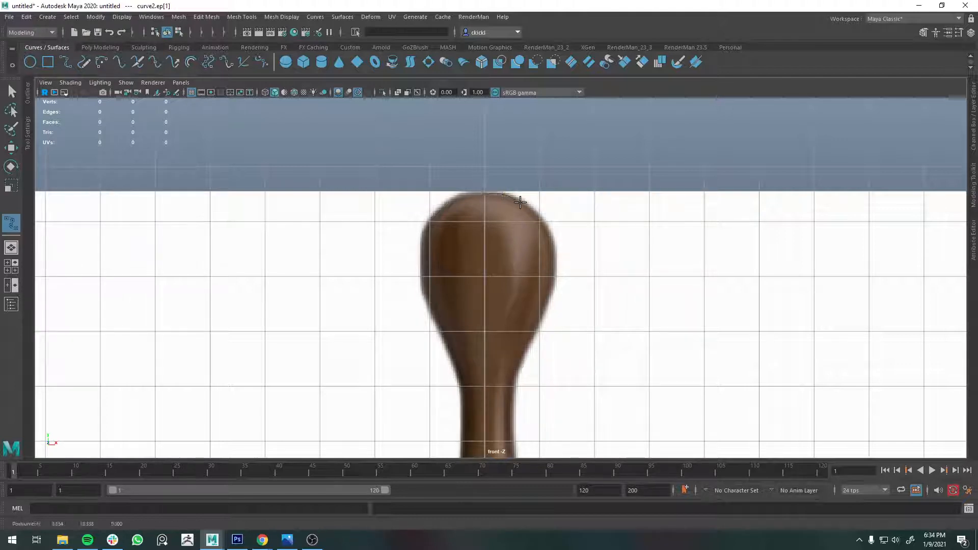
- Trace the right edge of the handle knob down to its neck with closely spaced curve points
{"action": "left_click", "coordinate": [521, 201]}
{"action": "left_click", "coordinate": [535, 214]}
{"action": "left_click", "coordinate": [543, 232]}
{"action": "left_click", "coordinate": [552, 256]}
{"action": "left_click", "coordinate": [551, 280]}
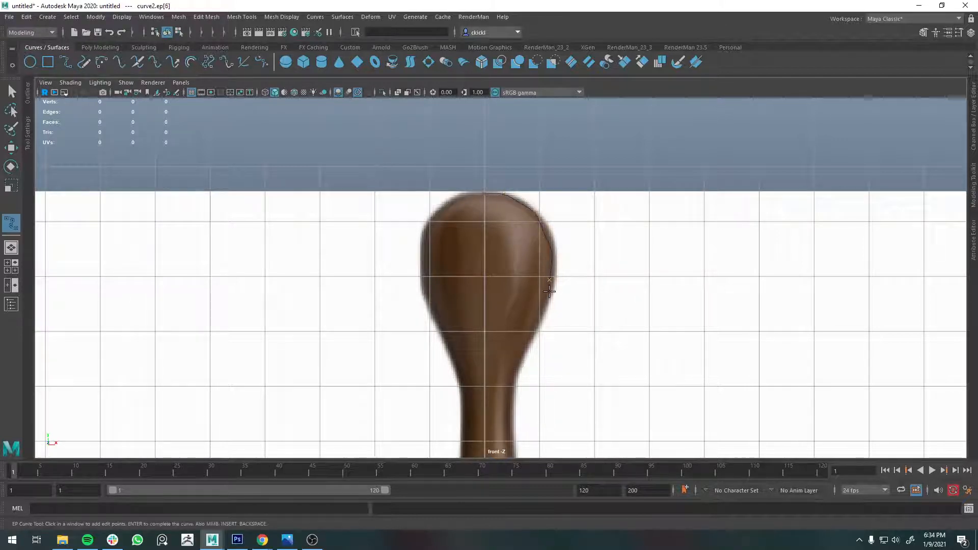
{"action": "left_click", "coordinate": [549, 303]}
{"action": "left_click", "coordinate": [539, 323]}
{"action": "left_click", "coordinate": [528, 340]}
{"action": "left_click", "coordinate": [519, 360]}
- Undo the traced knob points back to the curve's second point
{"action": "key", "text": "ctrl+z"}
{"action": "key", "text": "ctrl+z"}
{"action": "key", "text": "ctrl+z"}
{"action": "key", "text": "ctrl+z"}
{"action": "key", "text": "ctrl+z"}
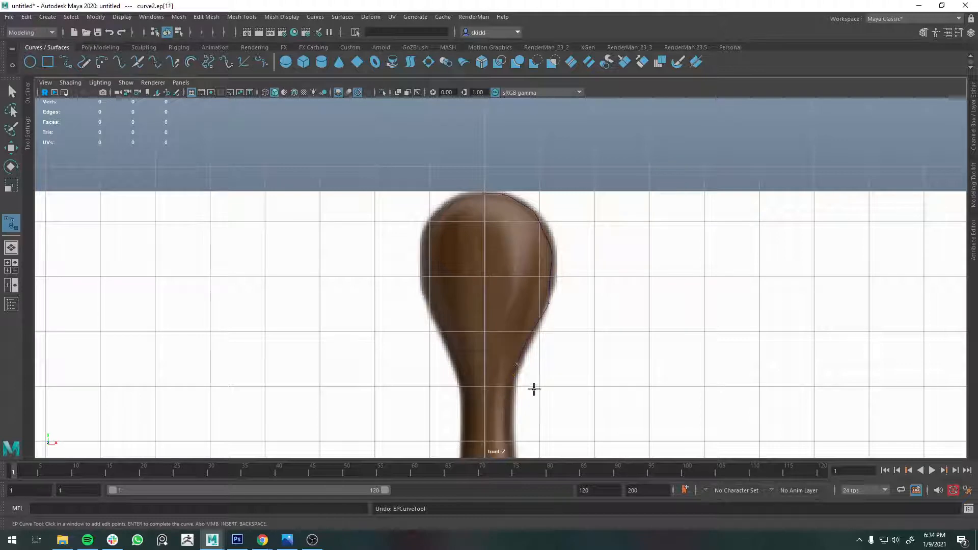
{"action": "key", "text": "ctrl+z"}
{"action": "key", "text": "ctrl+z"}
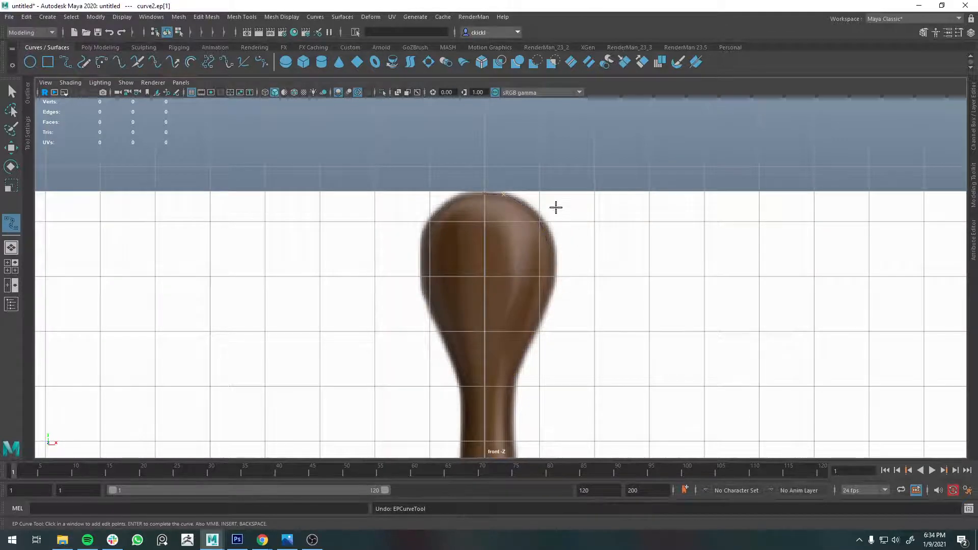
- Remove the curve's second point and retrace the handle knob's right edge towards its neck with widely spaced points
{"action": "key", "text": "ctrl+z"}
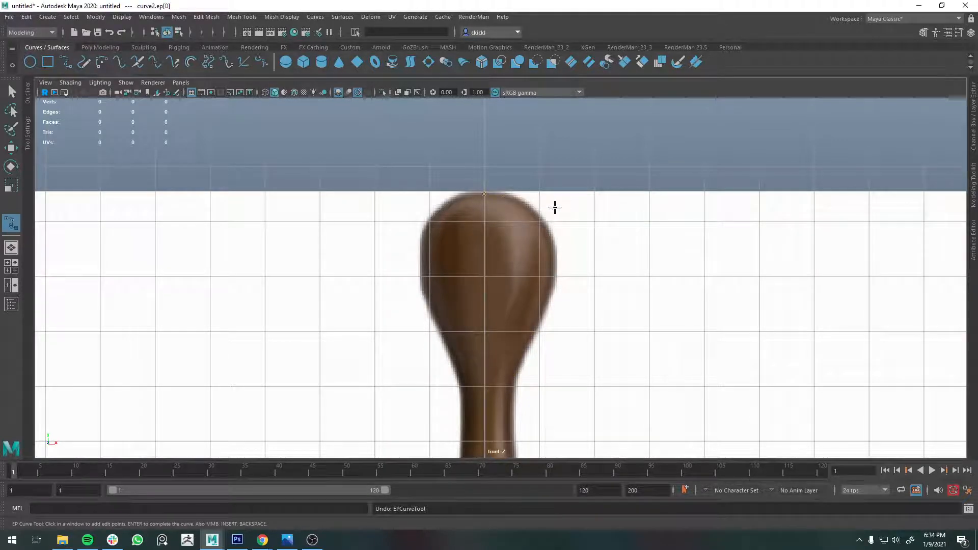
{"action": "left_click", "coordinate": [519, 197]}
{"action": "left_click", "coordinate": [546, 225]}
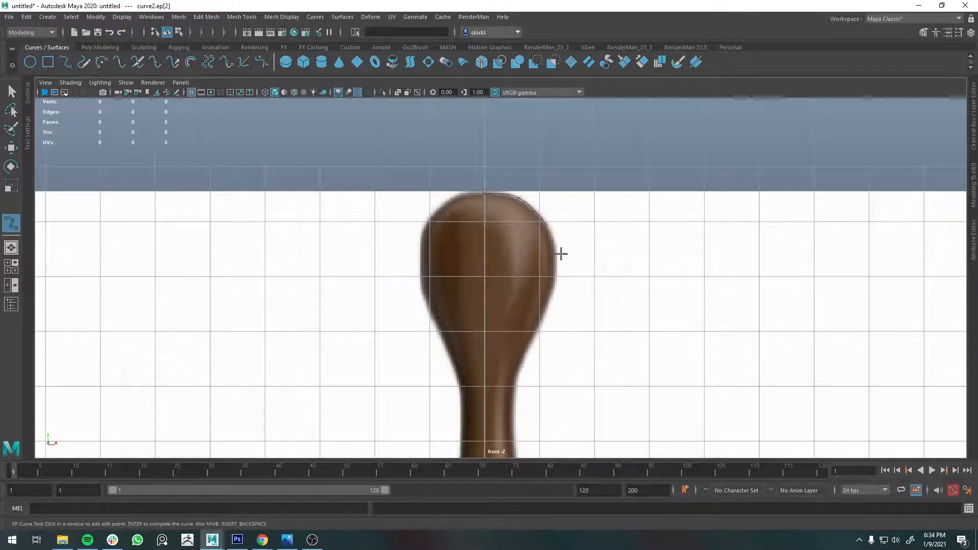
{"action": "left_click", "coordinate": [553, 293]}
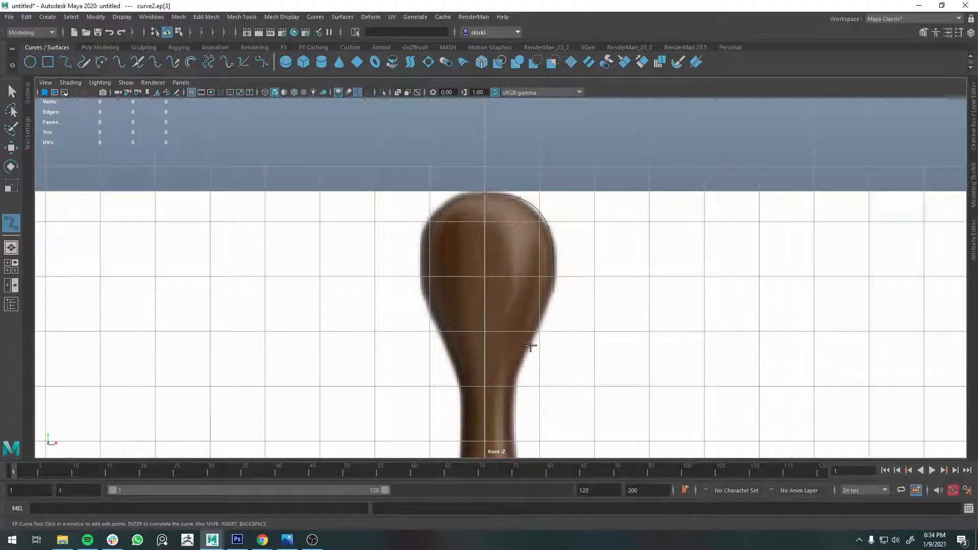
{"action": "left_click", "coordinate": [531, 346]}
- Continue the curve down the right side of the slim stem and onto the upper slope of the collar ring
{"action": "middle_click_drag", "start_coordinate": [530, 358], "coordinate": [580, 236], "text": "alt"}
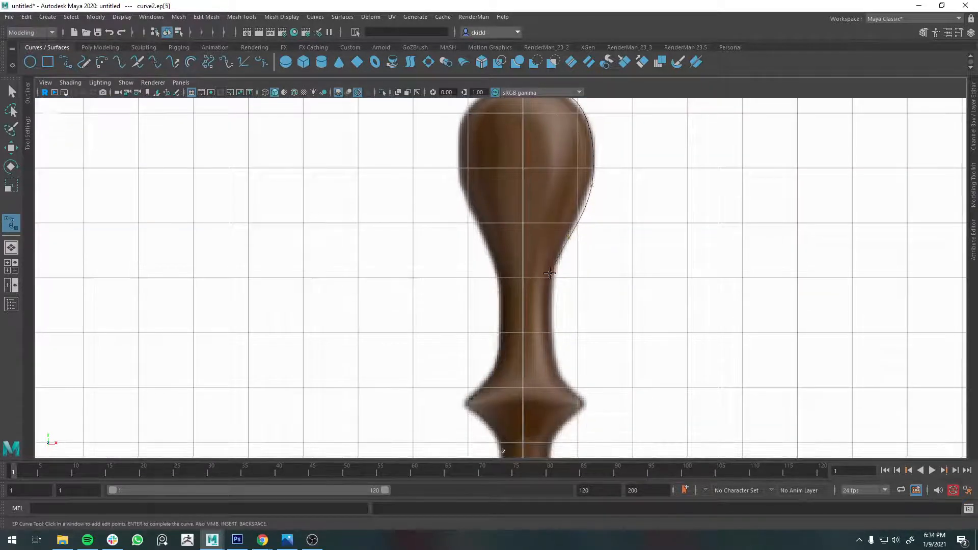
{"action": "middle_click_drag", "start_coordinate": [581, 316], "coordinate": [568, 209], "text": "alt"}
{"action": "left_click", "coordinate": [534, 227]}
{"action": "middle_click_drag", "start_coordinate": [567, 285], "coordinate": [551, 231], "text": "alt"}
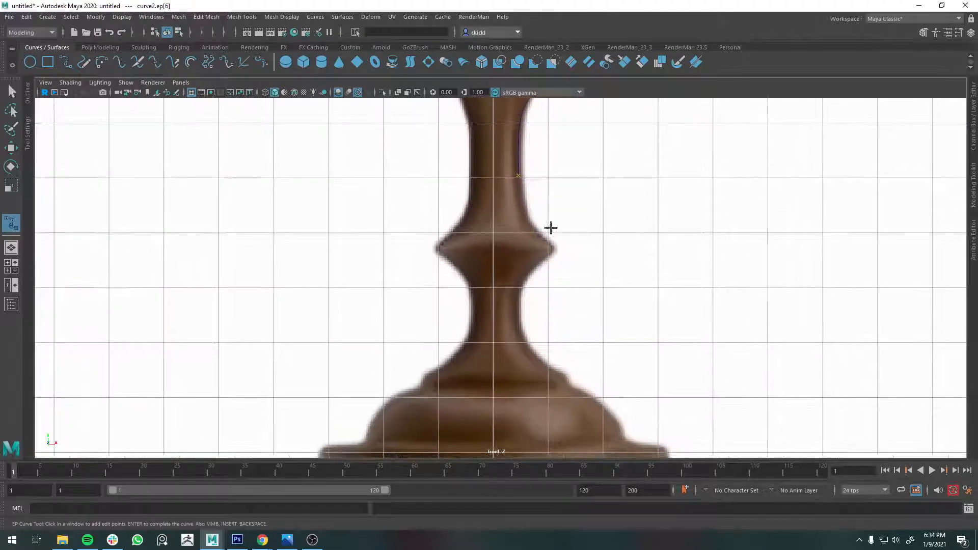
{"action": "left_click", "coordinate": [526, 224]}
{"action": "left_click", "coordinate": [545, 240]}
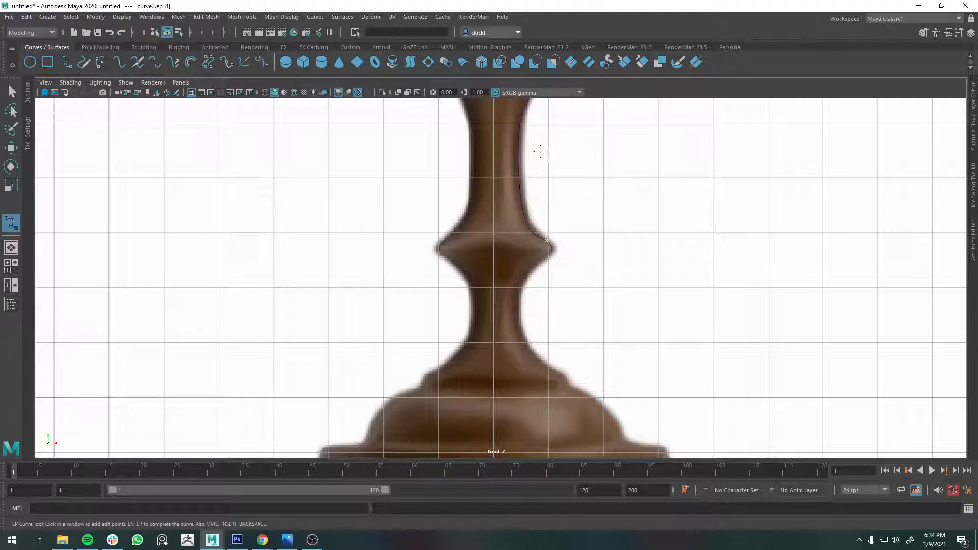
- Carry the curve around the collar ring's outer tip and down the right side of the narrow neck below it
{"action": "middle_click_drag", "start_coordinate": [530, 237], "coordinate": [489, 443], "text": "alt"}
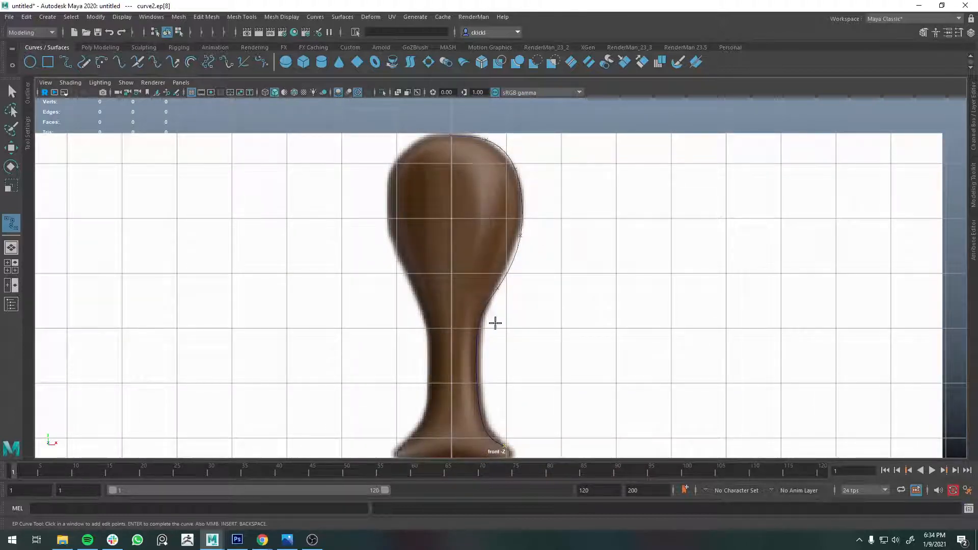
{"action": "middle_click_drag", "start_coordinate": [539, 327], "coordinate": [516, 164], "text": "alt"}
{"action": "right_click_drag", "start_coordinate": [302, 323], "coordinate": [500, 249], "text": "alt"}
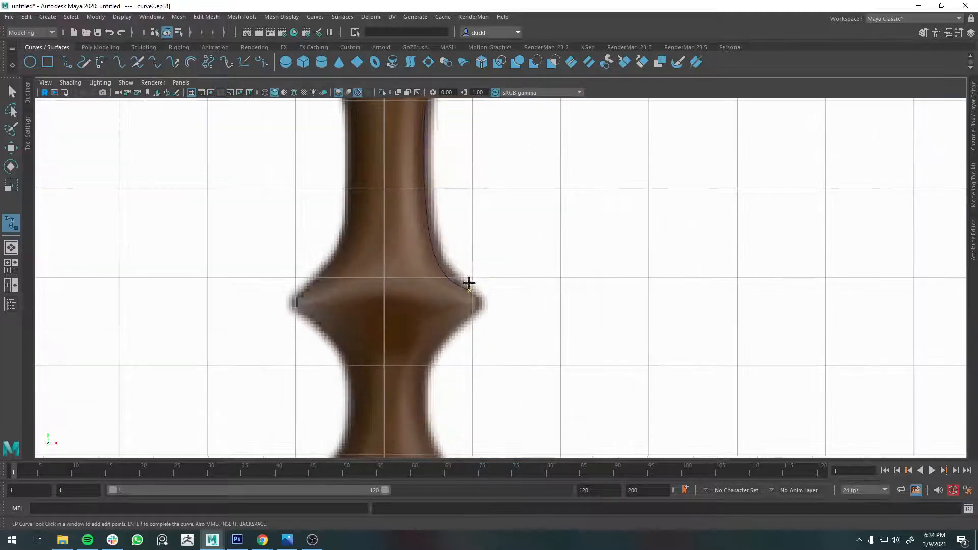
{"action": "middle_click_drag", "start_coordinate": [489, 289], "coordinate": [526, 256], "text": "alt"}
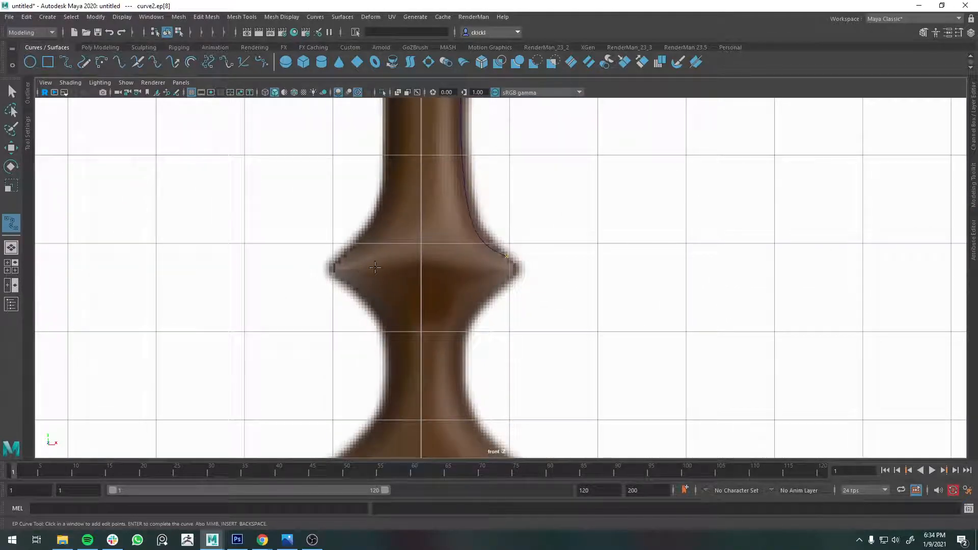
{"action": "left_click", "coordinate": [516, 266]}
{"action": "middle_click_drag", "start_coordinate": [489, 314], "coordinate": [483, 263], "text": "alt"}
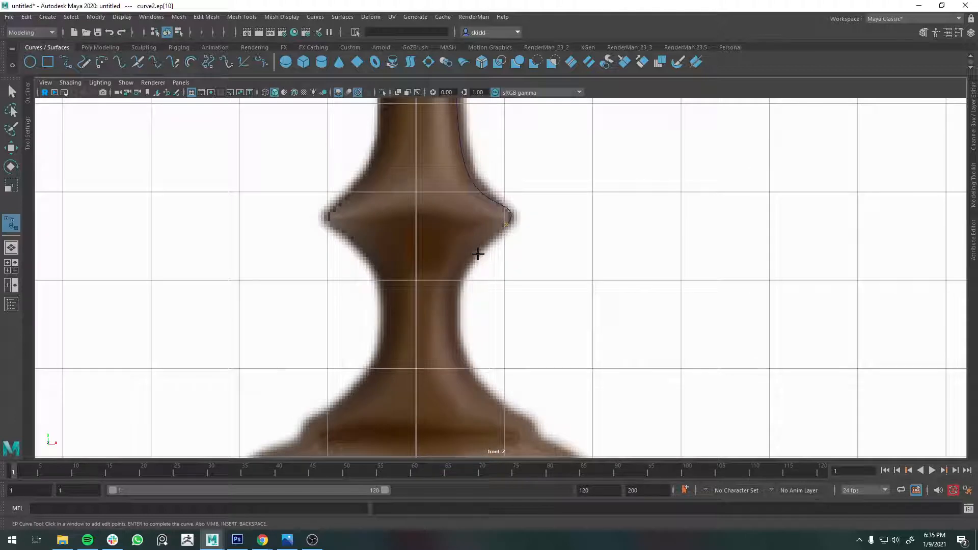
{"action": "left_click", "coordinate": [471, 258]}
{"action": "left_click", "coordinate": [457, 282]}
{"action": "left_click", "coordinate": [462, 351]}
- Trace the flare at the base of the neck out to the small lip and down to the domed tier
{"action": "middle_click_drag", "start_coordinate": [463, 353], "coordinate": [454, 284], "text": "alt"}
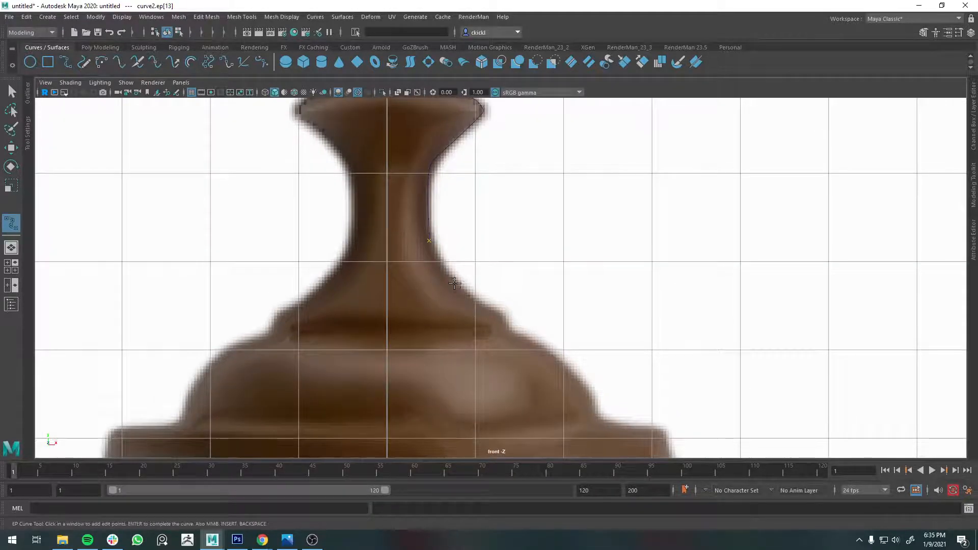
{"action": "left_click", "coordinate": [455, 284]}
{"action": "left_click", "coordinate": [503, 314]}
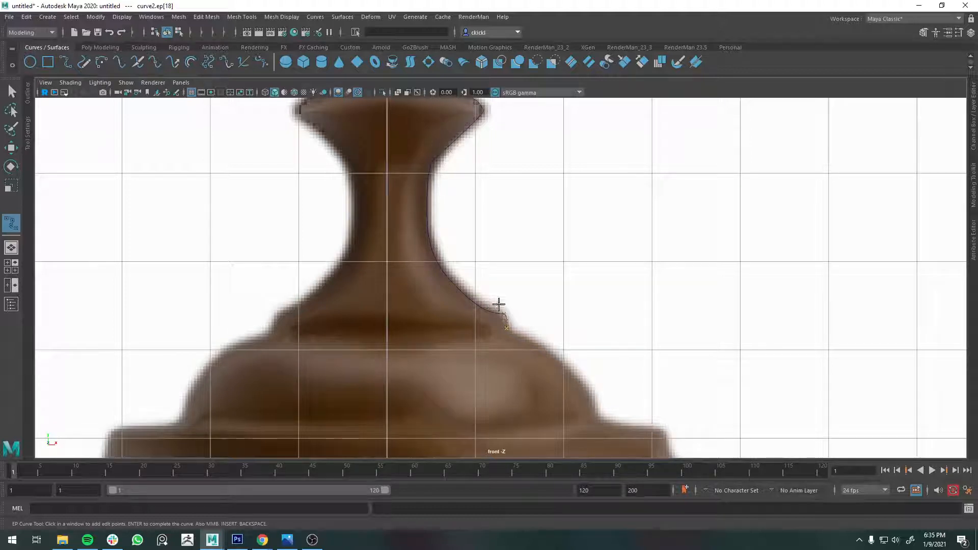
{"action": "left_click", "coordinate": [510, 331]}
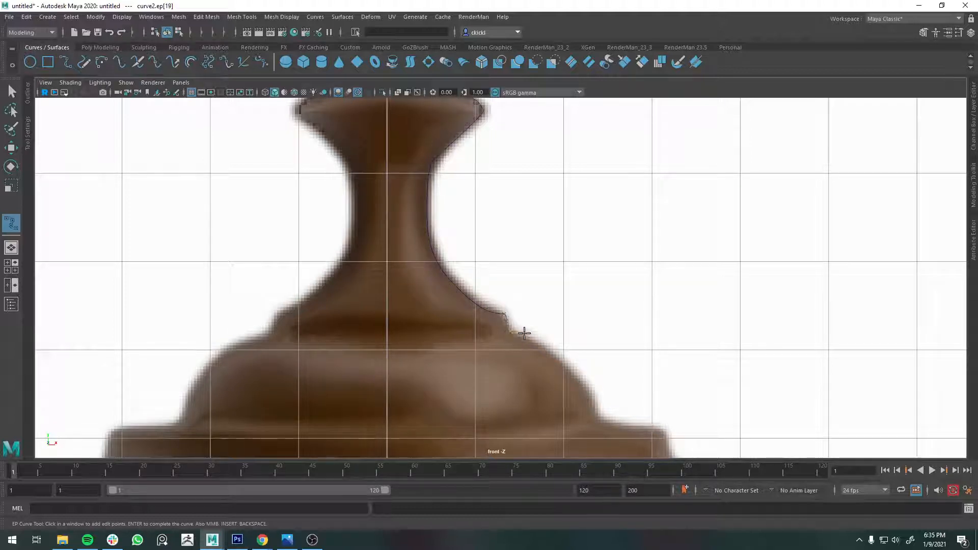
- Trace the right edge of the domed tier down to the flat ledge beneath it
{"action": "left_click", "coordinate": [561, 352]}
{"action": "left_click", "coordinate": [591, 387]}
{"action": "middle_click_drag", "start_coordinate": [618, 399], "coordinate": [575, 306], "text": "alt"}
{"action": "left_click", "coordinate": [557, 324]}
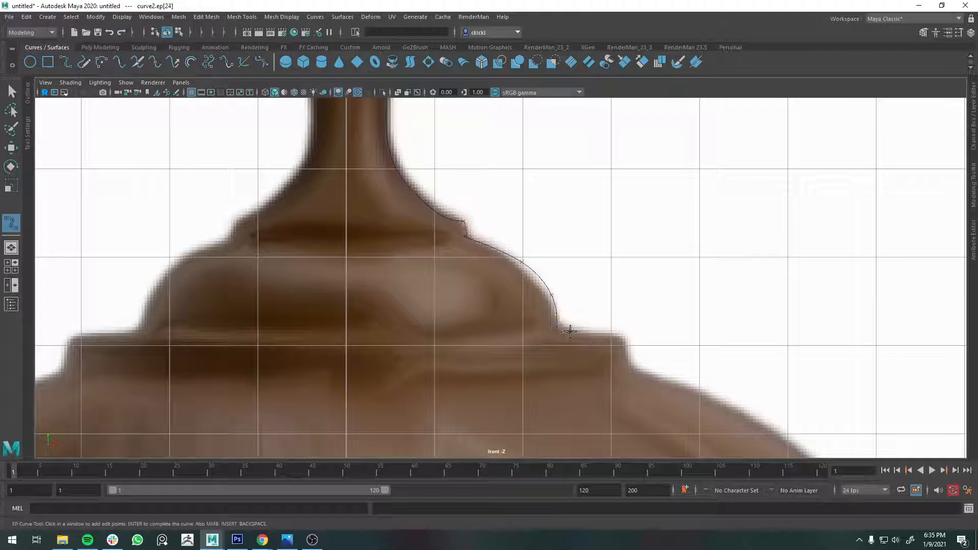
- Extend the curve along the flat ledge to its outer corner
{"action": "left_click", "coordinate": [592, 334]}
{"action": "left_click", "coordinate": [617, 333]}
{"action": "left_click", "coordinate": [623, 334]}
{"action": "middle_click_drag", "start_coordinate": [642, 307], "coordinate": [552, 263], "text": "alt"}
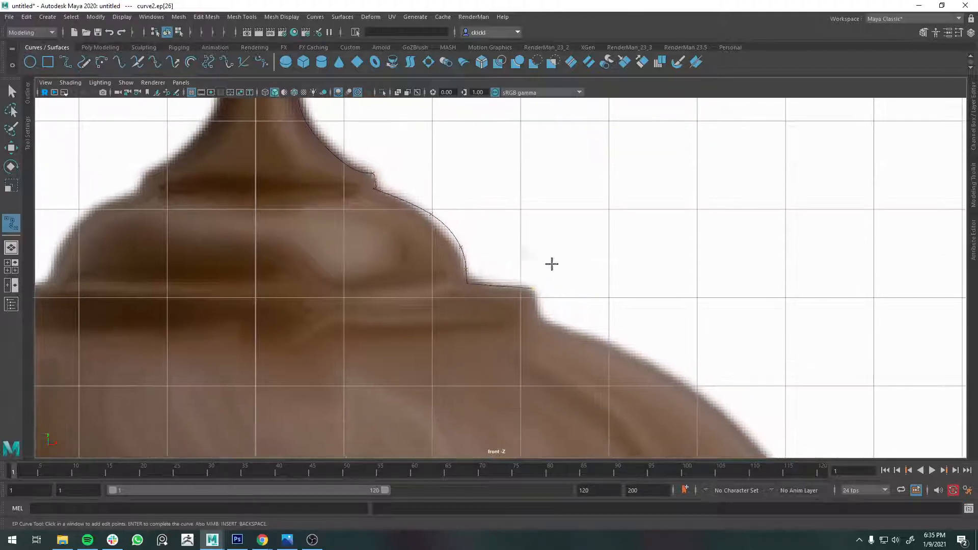
- Replace the last ledge point with closely spaced points for a sharp corner, and trace down to the main body
{"action": "scroll", "coordinate": [585, 266], "scroll_direction": "down", "scroll_amount": 5}
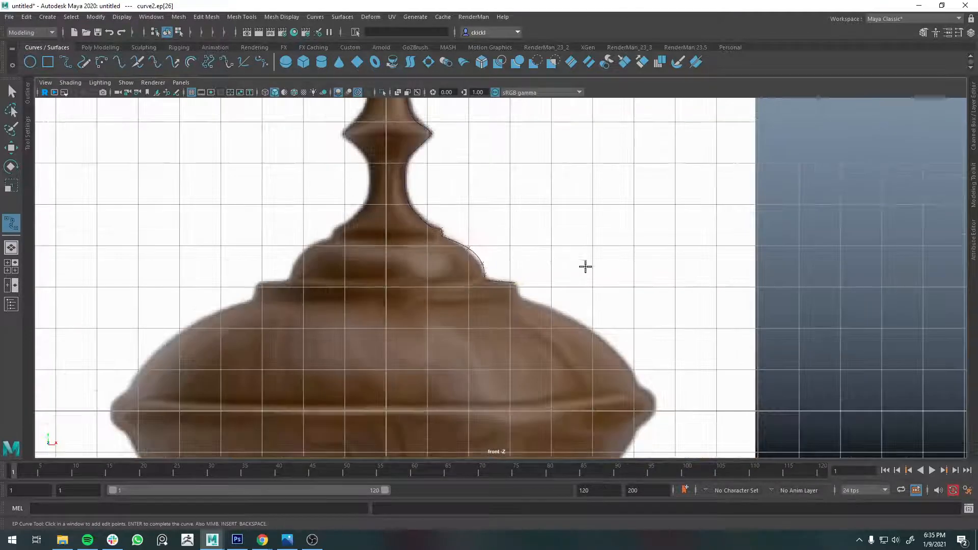
{"action": "scroll", "coordinate": [524, 238], "scroll_direction": "up", "scroll_amount": 6}
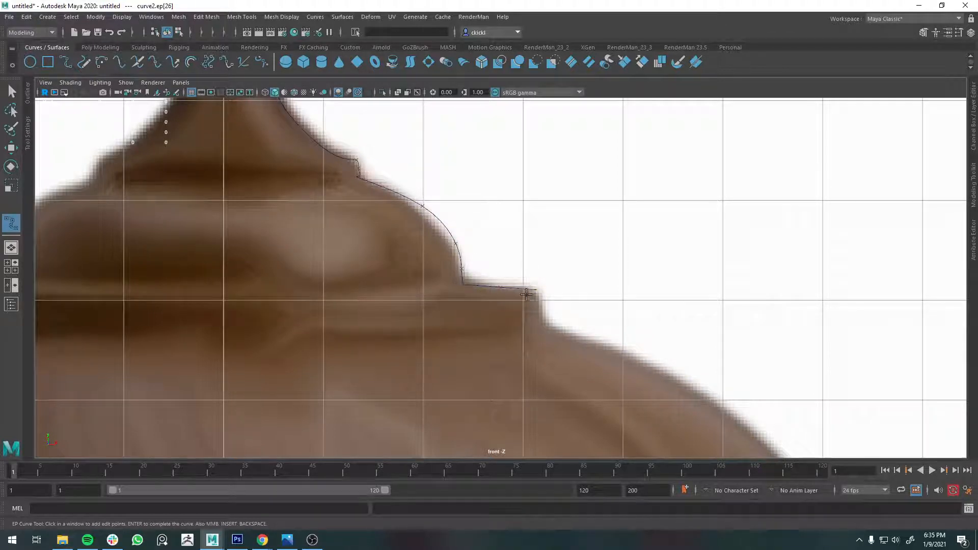
{"action": "key", "text": "ctrl+z"}
{"action": "left_click", "coordinate": [530, 288]}
{"action": "left_click", "coordinate": [537, 289]}
{"action": "left_click", "coordinate": [534, 292]}
{"action": "left_click", "coordinate": [542, 322]}
- Trace the main body's upper right curve down to the rim, adding closely spaced points where the rim begins
{"action": "middle_click_drag", "start_coordinate": [632, 341], "coordinate": [509, 253], "text": "alt"}
{"action": "left_click", "coordinate": [512, 259]}
{"action": "left_click", "coordinate": [639, 340]}
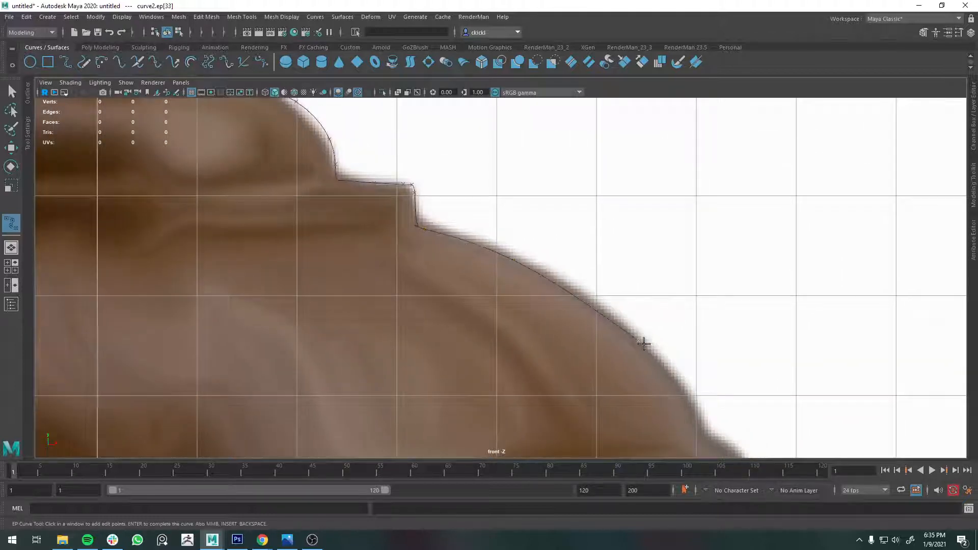
{"action": "middle_click_drag", "start_coordinate": [643, 344], "coordinate": [574, 270], "text": "alt"}
{"action": "left_click", "coordinate": [578, 295]}
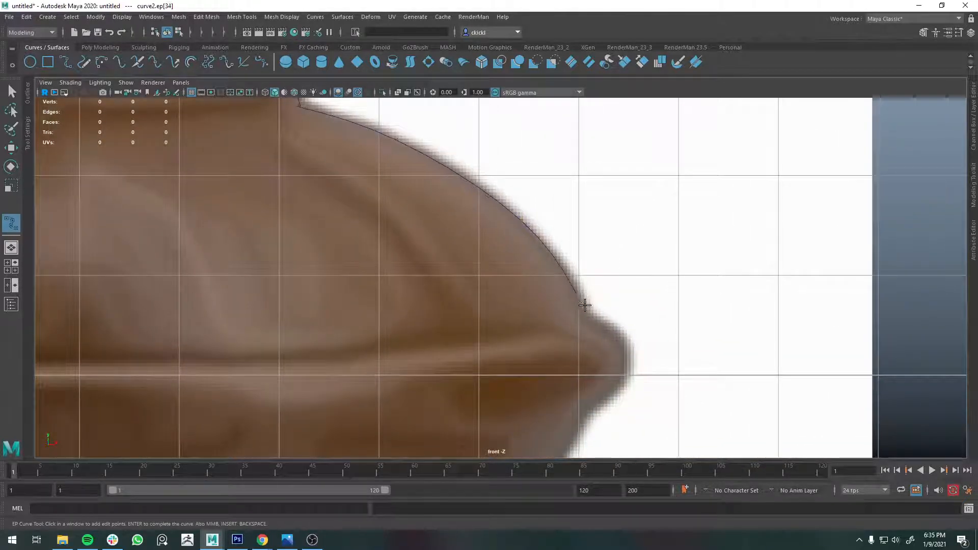
{"action": "left_click", "coordinate": [585, 319]}
{"action": "left_click", "coordinate": [586, 322]}
{"action": "left_click", "coordinate": [589, 321]}
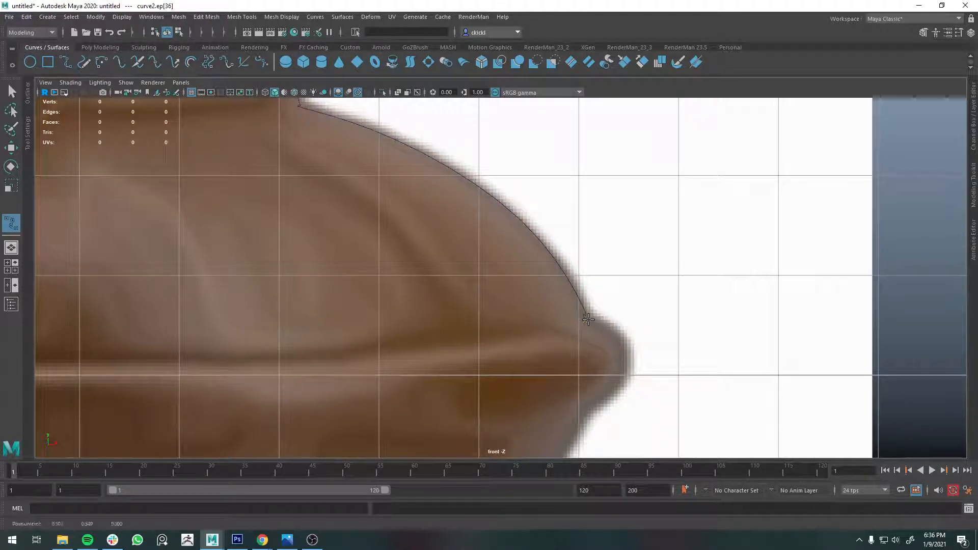
- Take the curve around the protruding rim and place closely spaced points in the notch just below it
{"action": "left_click", "coordinate": [633, 360]}
{"action": "middle_click_drag", "start_coordinate": [631, 380], "coordinate": [619, 285], "text": "alt"}
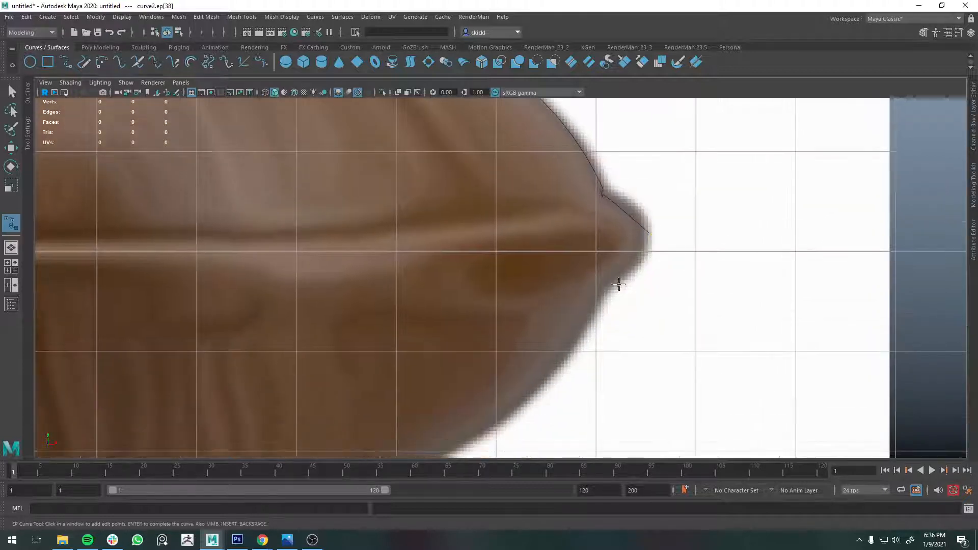
{"action": "left_click", "coordinate": [605, 283]}
{"action": "left_click", "coordinate": [598, 288]}
{"action": "left_click", "coordinate": [598, 294]}
- Trace the main body's lower right curve inward to the first step under the body
{"action": "middle_click_drag", "start_coordinate": [680, 237], "coordinate": [687, 190], "text": "alt"}
{"action": "left_click", "coordinate": [587, 286]}
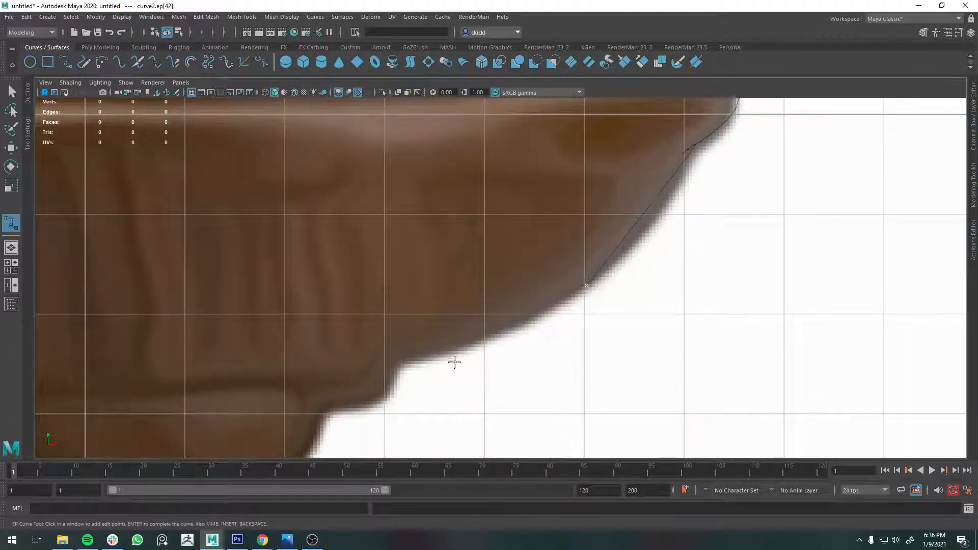
{"action": "left_click", "coordinate": [404, 357]}
- Replace the last point with closely spaced corner points and trace the step to the top of the lower bowl
{"action": "middle_click_drag", "start_coordinate": [428, 354], "coordinate": [580, 247], "text": "alt"}
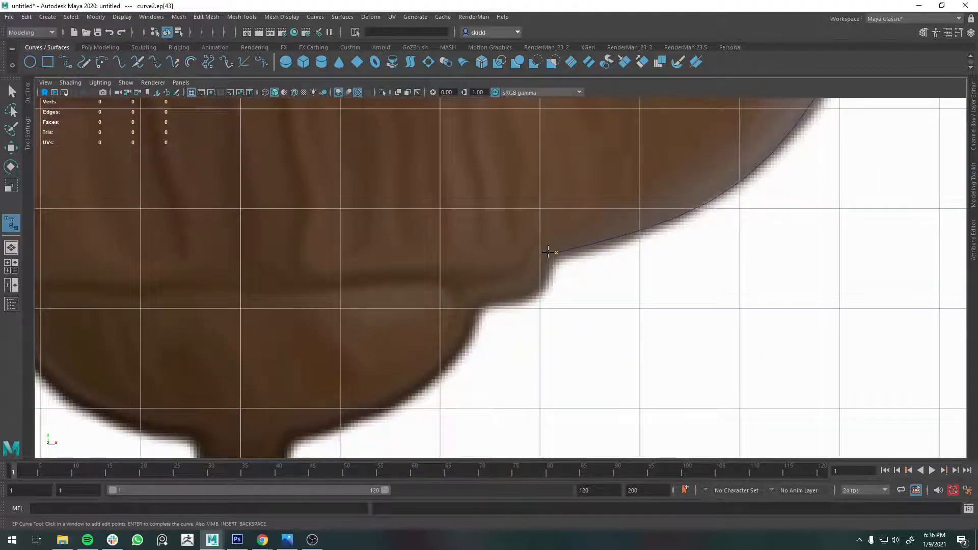
{"action": "key", "text": "ctrl+z"}
{"action": "left_click", "coordinate": [573, 249]}
{"action": "left_click", "coordinate": [559, 252]}
{"action": "left_click", "coordinate": [550, 256]}
{"action": "left_click", "coordinate": [540, 292]}
{"action": "key", "text": "BackSpace"}
{"action": "left_click", "coordinate": [478, 303]}
- Trace the lower bowl's right edge down to the start of the bottom tip
{"action": "middle_click_drag", "start_coordinate": [650, 181], "coordinate": [683, 150], "text": "alt"}
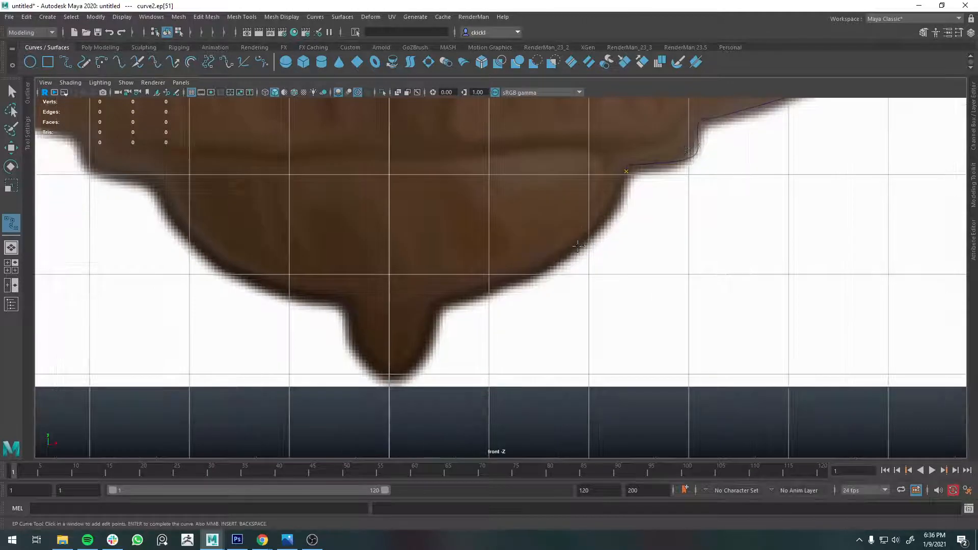
{"action": "left_click", "coordinate": [580, 250]}
{"action": "left_click", "coordinate": [473, 301]}
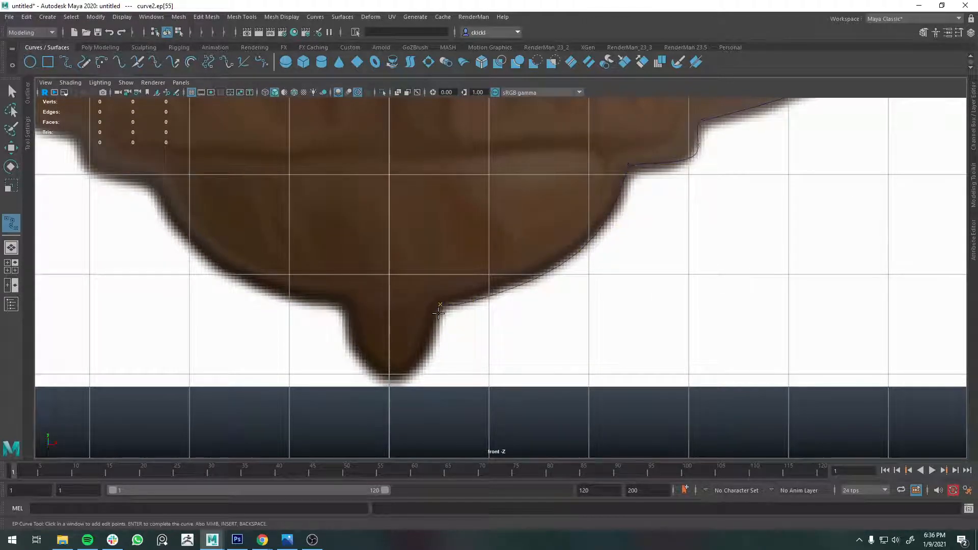
- Trace the right edge of the bottom tip down to the centre line, redoing the final point
{"action": "left_click", "coordinate": [432, 350]}
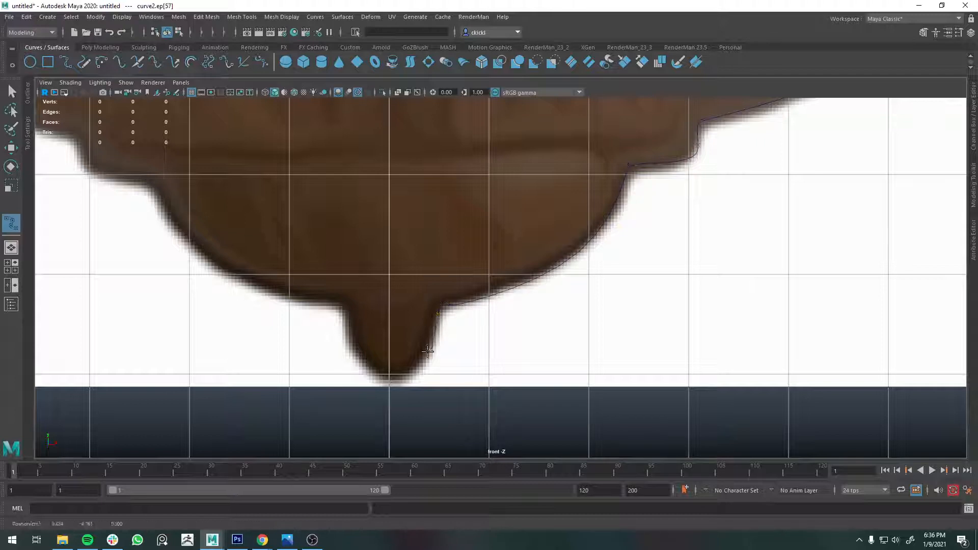
{"action": "left_click", "coordinate": [396, 381]}
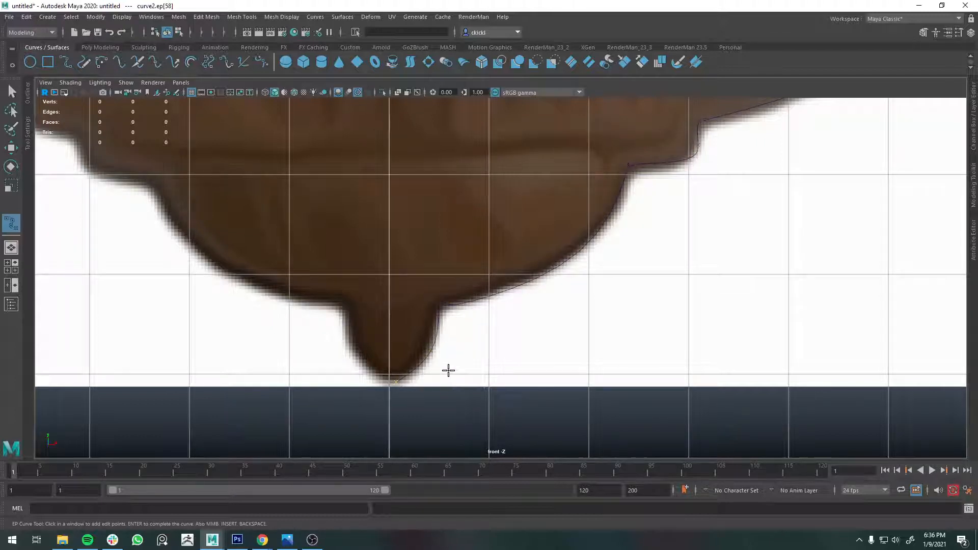
{"action": "key", "text": "ctrl+z"}
{"action": "left_click", "coordinate": [417, 370]}
- Finish the EP curve of the half profile and return to the Select tool
{"action": "scroll", "coordinate": [626, 237], "scroll_direction": "down", "scroll_amount": 3}
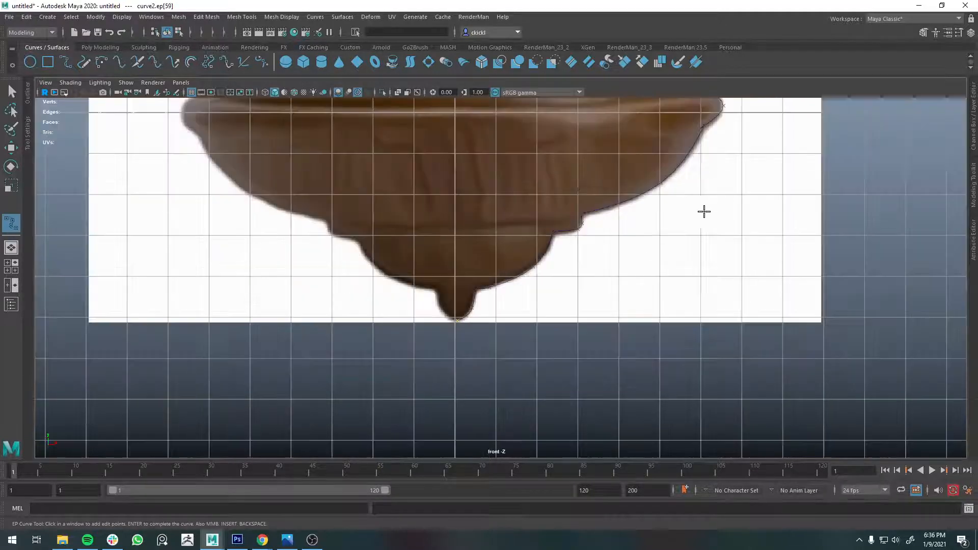
{"action": "scroll", "coordinate": [703, 212], "scroll_direction": "up", "scroll_amount": 1}
{"action": "scroll", "coordinate": [603, 207], "scroll_direction": "up", "scroll_amount": 3}
{"action": "middle_click_drag", "start_coordinate": [602, 207], "coordinate": [555, 141], "text": "alt"}
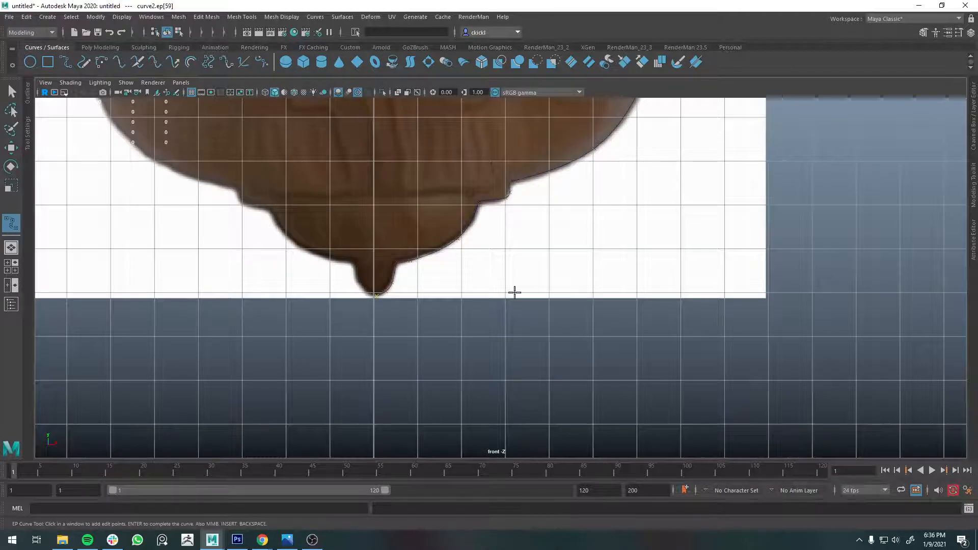
{"action": "scroll", "coordinate": [515, 292], "scroll_direction": "up", "scroll_amount": 1}
{"action": "middle_click_drag", "start_coordinate": [465, 336], "coordinate": [496, 295], "text": "alt"}
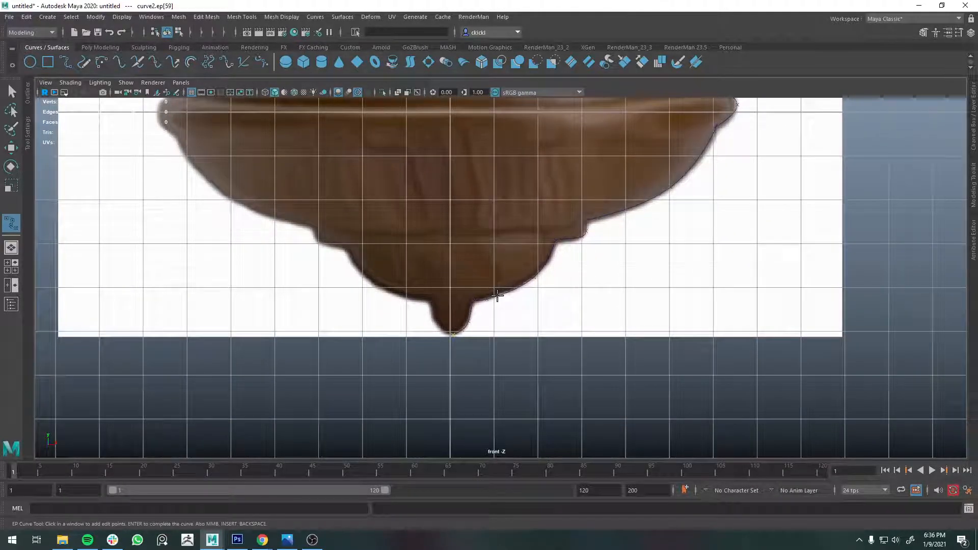
{"action": "key", "text": "q"}
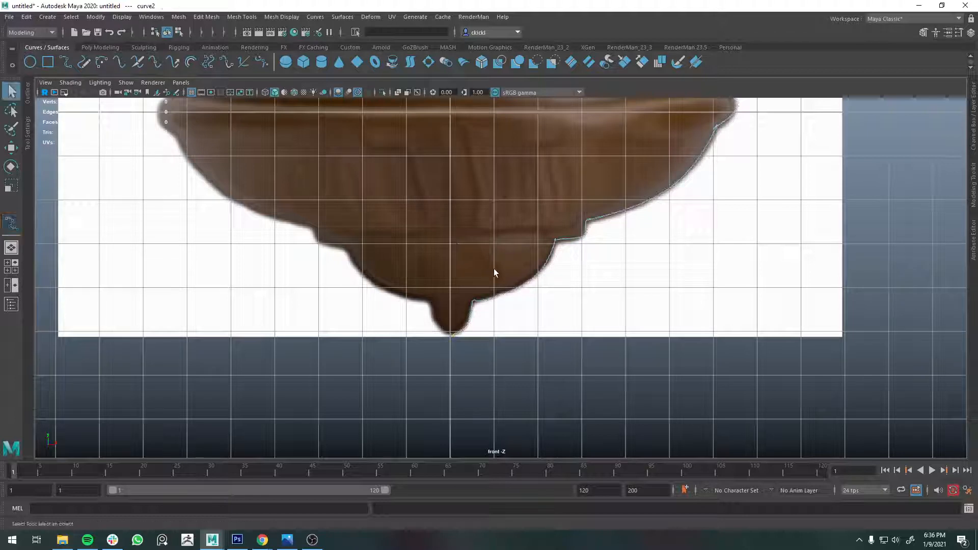
{"action": "right_click", "coordinate": [479, 304]}
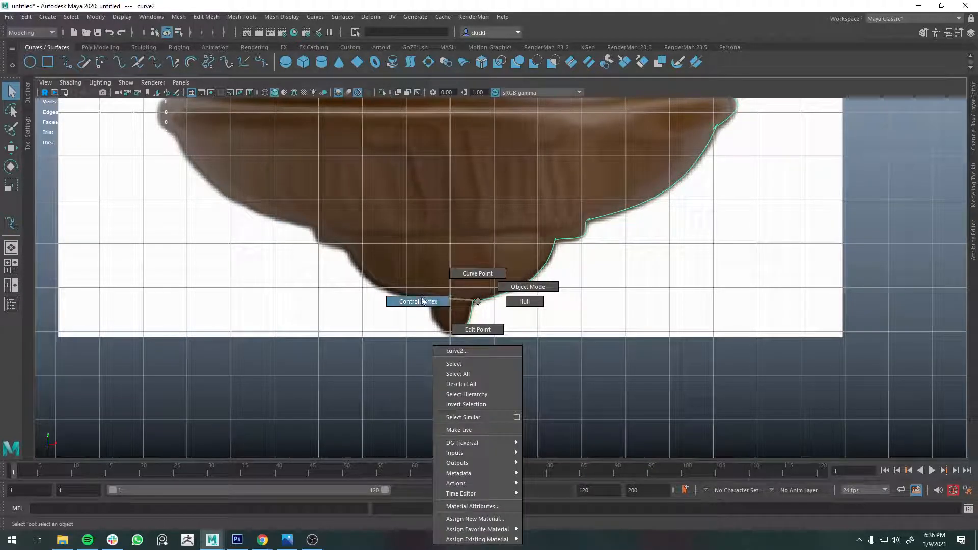
{"action": "right_click_drag", "start_coordinate": [421, 301], "coordinate": [608, 347]}
- Select the reference image plane and lower its Alpha Gain to about 0.149
{"action": "left_click", "coordinate": [650, 303]}
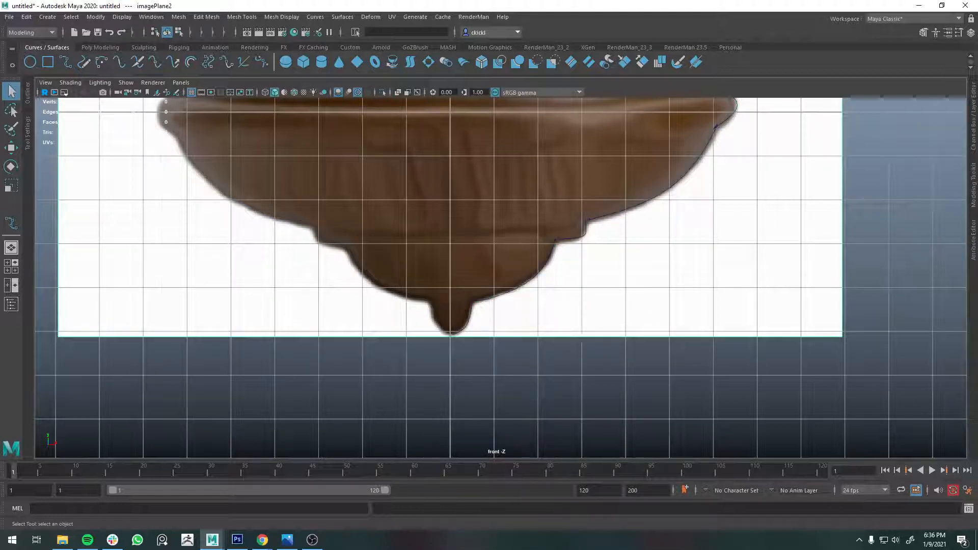
{"action": "left_click", "coordinate": [974, 237]}
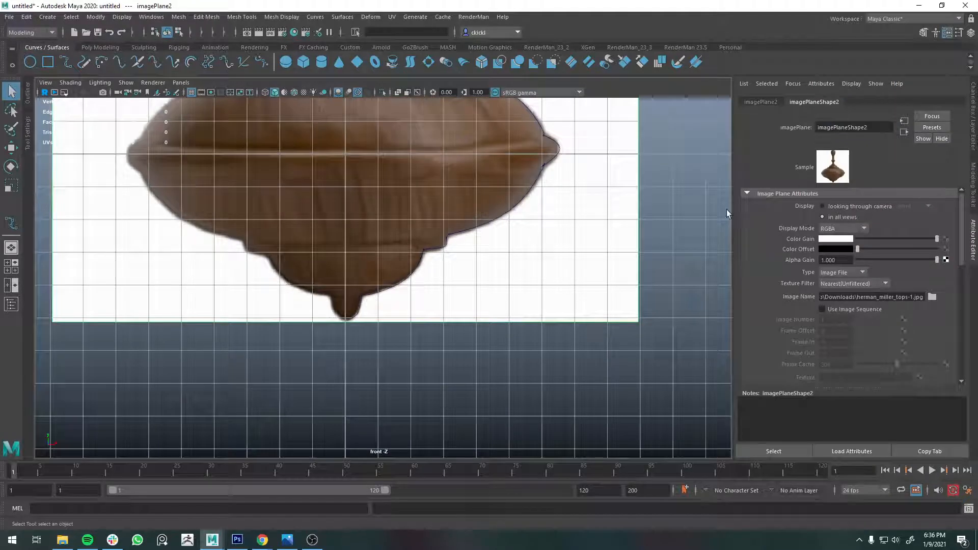
{"action": "left_click", "coordinate": [760, 102]}
{"action": "left_click", "coordinate": [811, 102]}
{"action": "left_click_drag", "start_coordinate": [929, 261], "coordinate": [869, 262]}
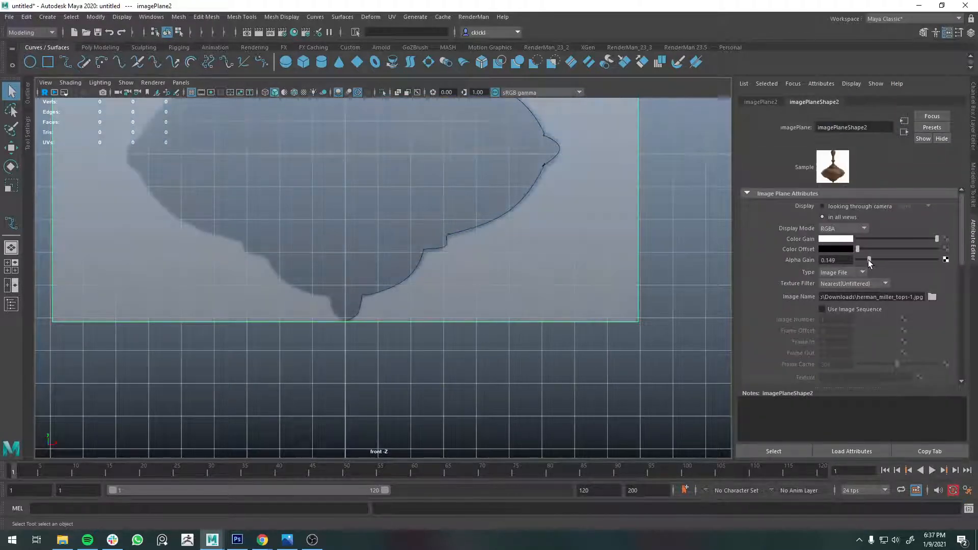
- Display the profile curve's control vertices and move the corner vertices above the bottom tip down towards the reference edge
{"action": "left_click", "coordinate": [417, 260]}
{"action": "right_click_drag", "start_coordinate": [350, 253], "coordinate": [417, 245]}
{"action": "scroll", "coordinate": [402, 229], "scroll_direction": "up", "scroll_amount": 3}
{"action": "scroll", "coordinate": [361, 299], "scroll_direction": "up", "scroll_amount": 5}
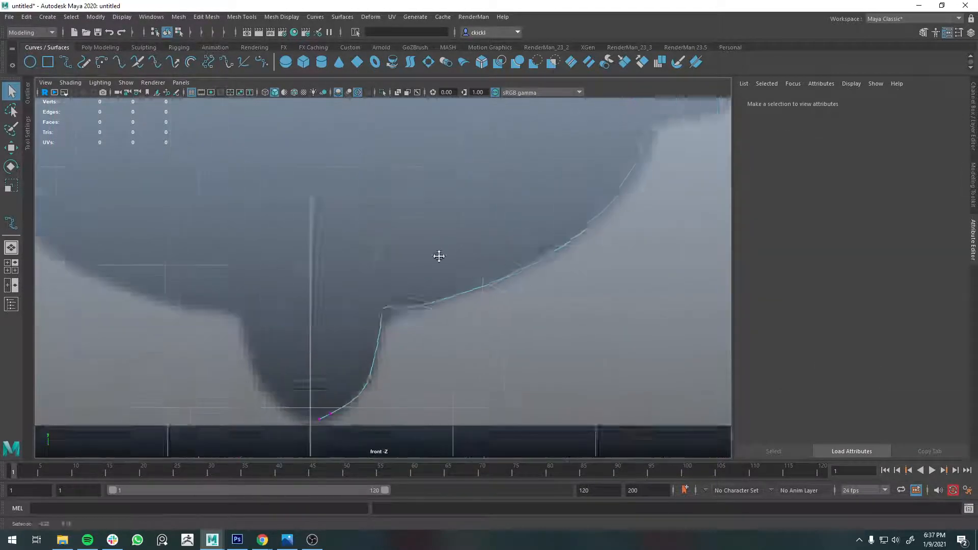
{"action": "left_click_drag", "start_coordinate": [437, 271], "coordinate": [428, 293]}
{"action": "key", "text": "w"}
{"action": "key", "text": "q"}
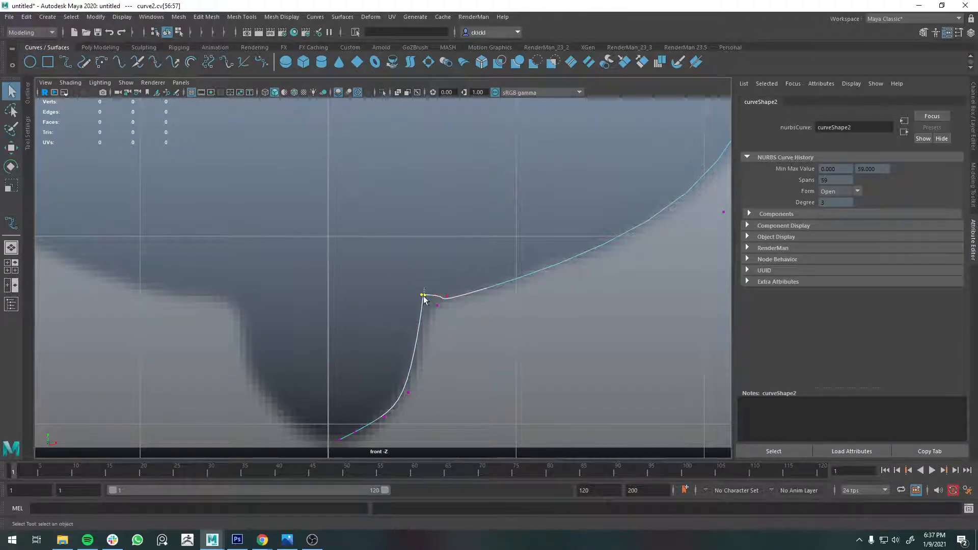
{"action": "key", "text": "w"}
{"action": "left_click", "coordinate": [426, 300]}
{"action": "left_click_drag", "start_coordinate": [427, 298], "coordinate": [426, 334]}
{"action": "key", "text": "q"}
- Reposition the control vertices where the bottom tip meets the lower bowl so the curve follows the reference outline
{"action": "left_click_drag", "start_coordinate": [404, 284], "coordinate": [461, 301]}
{"action": "key", "text": "w"}
{"action": "key", "text": "q"}
{"action": "key", "text": "w"}
{"action": "key", "text": "q"}
{"action": "key", "text": "w"}
{"action": "key", "text": "q"}
{"action": "key", "text": "w"}
{"action": "middle_click_drag", "start_coordinate": [576, 261], "coordinate": [418, 331], "text": "alt"}
{"action": "left_click_drag", "start_coordinate": [302, 369], "coordinate": [274, 370]}
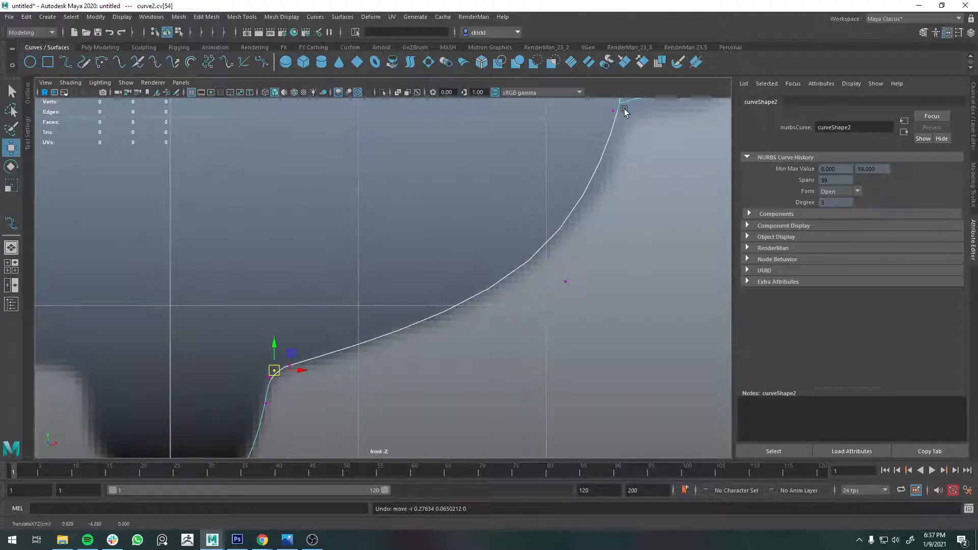
- Tighten the corner between the bottom tip and the lower bowl by pulling its neighbouring control vertex closer to the corner
{"action": "middle_click_drag", "start_coordinate": [318, 381], "coordinate": [406, 345], "text": "alt"}
{"action": "scroll", "coordinate": [406, 345], "scroll_direction": "up", "scroll_amount": 2}
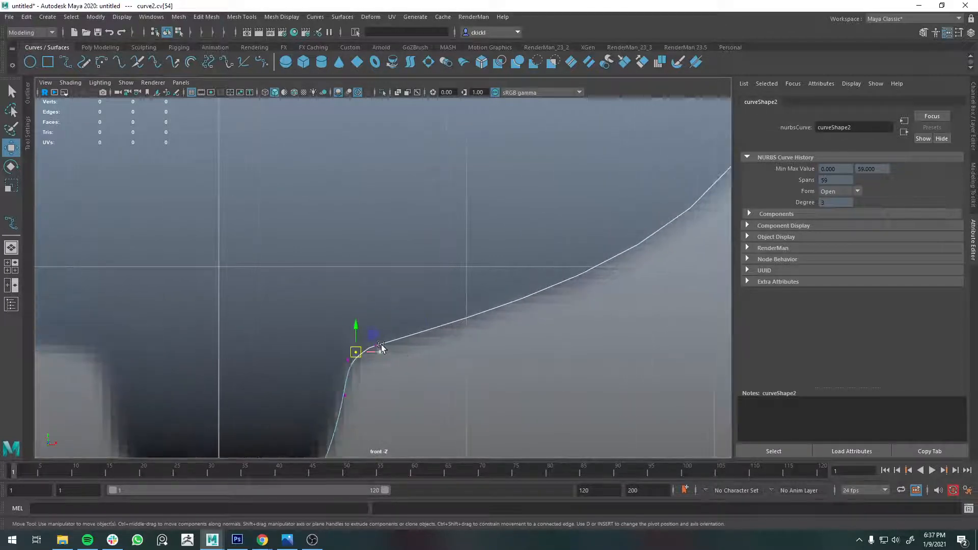
{"action": "key", "text": "q"}
{"action": "left_click", "coordinate": [377, 345]}
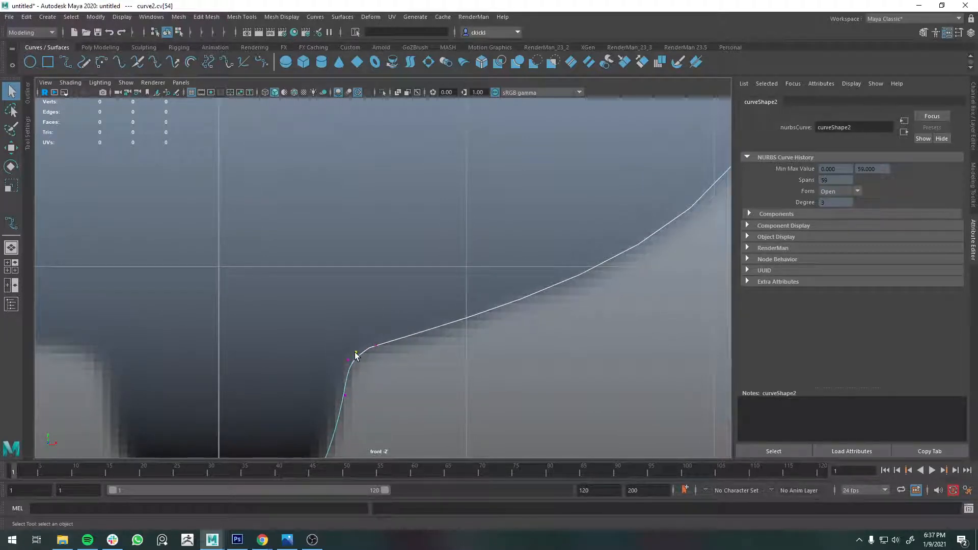
{"action": "key", "text": "w"}
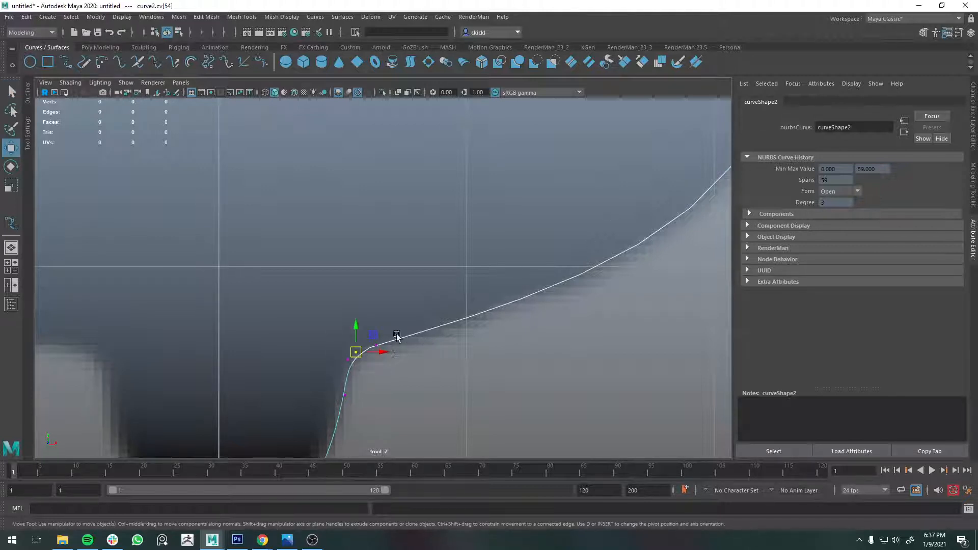
{"action": "key", "text": "q"}
{"action": "left_click", "coordinate": [377, 346]}
{"action": "key", "text": "w"}
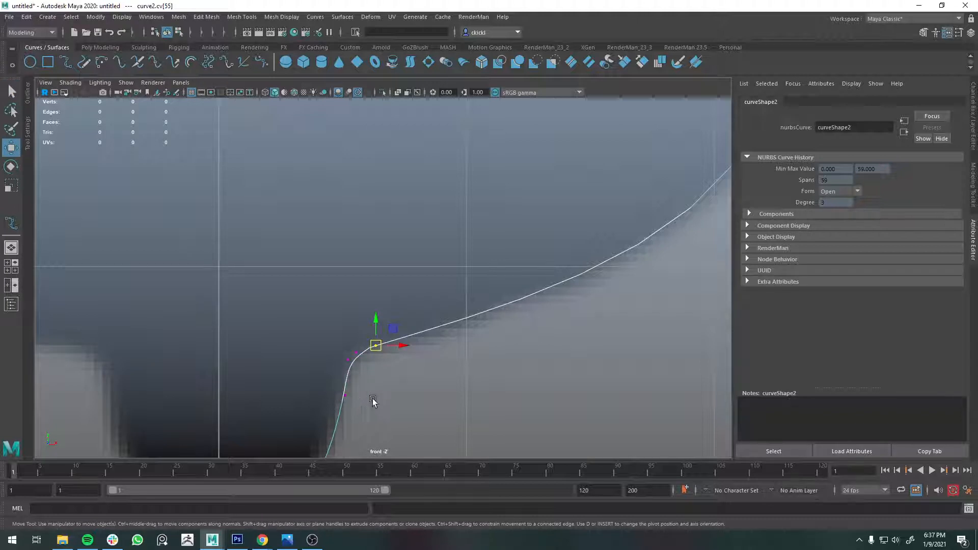
{"action": "key", "text": "q"}
{"action": "key", "text": "w"}
{"action": "mouse_move", "coordinate": [358, 360]}
{"action": "left_mouse_down"}
{"action": "mouse_move", "coordinate": [376, 344]}
{"action": "mouse_move", "coordinate": [351, 356]}
{"action": "mouse_move", "coordinate": [365, 354]}
{"action": "left_mouse_up"}
{"action": "key", "text": "q"}
{"action": "key", "text": "w"}
{"action": "key", "text": "q"}
{"action": "key", "text": "w"}
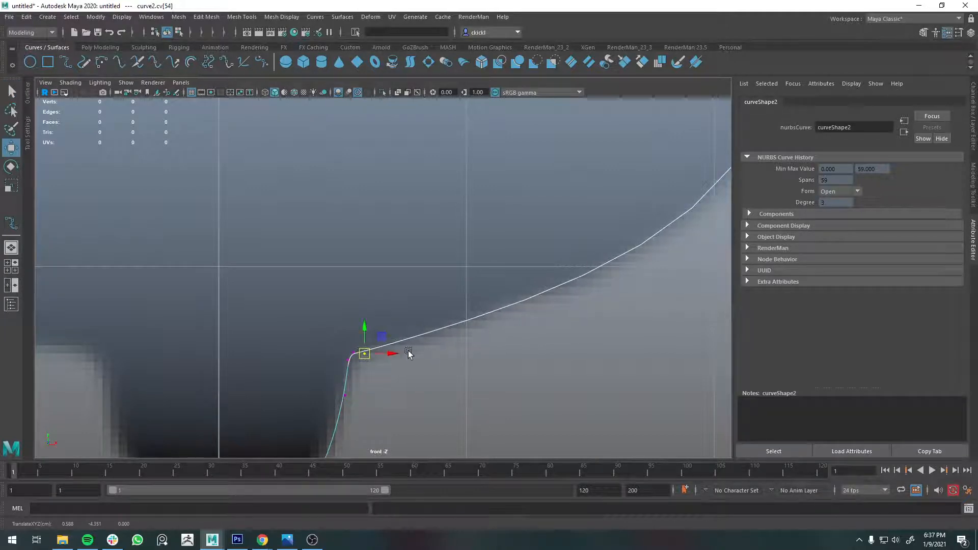
- Adjust the control vertices along the bottom tip's right edge to fit its rounded outline
{"action": "middle_click_drag", "start_coordinate": [414, 353], "coordinate": [473, 235], "text": "alt"}
{"action": "left_click_drag", "start_coordinate": [391, 366], "coordinate": [385, 353]}
{"action": "left_click_drag", "start_coordinate": [343, 379], "coordinate": [314, 410]}
{"action": "key", "text": "ctrl+z"}
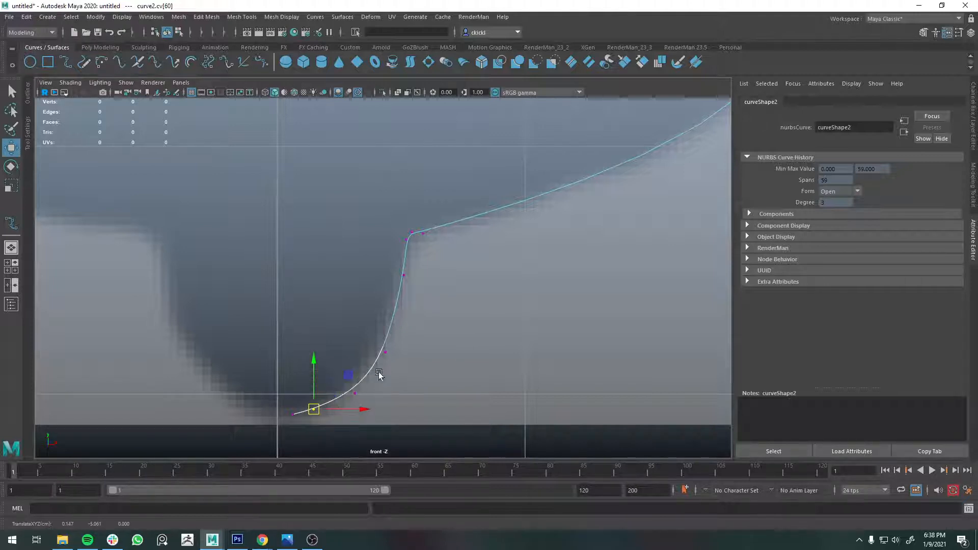
- Move the control vertex of the small lowest bowl so its arc matches the reference silhouette
{"action": "scroll", "coordinate": [491, 289], "scroll_direction": "down", "scroll_amount": 3}
{"action": "middle_click_drag", "start_coordinate": [484, 303], "coordinate": [365, 398], "text": "alt"}
{"action": "scroll", "coordinate": [357, 378], "scroll_direction": "up", "scroll_amount": 2}
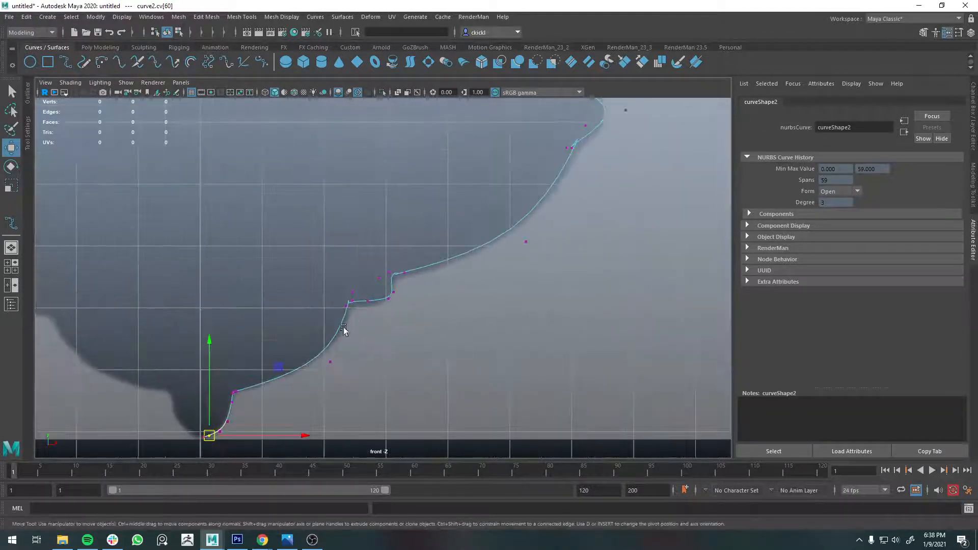
{"action": "left_click_drag", "start_coordinate": [311, 352], "coordinate": [320, 376]}
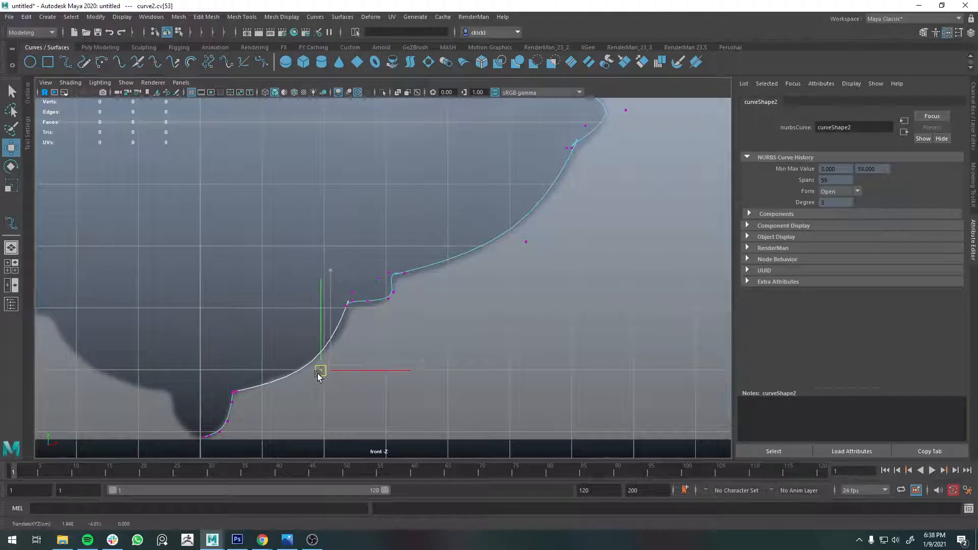
- Adjust the control vertices at the inner corner of the ledge above the lowest bowl
{"action": "scroll", "coordinate": [313, 300], "scroll_direction": "up", "scroll_amount": 3}
{"action": "left_click_drag", "start_coordinate": [312, 295], "coordinate": [316, 323]}
{"action": "key", "text": "q"}
{"action": "left_click", "coordinate": [322, 326]}
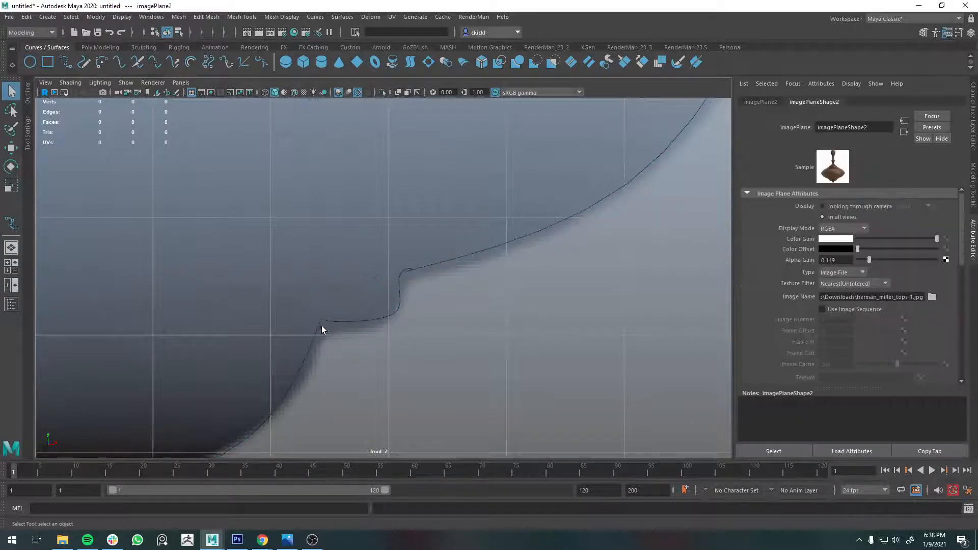
{"action": "key", "text": "ctrl+z"}
{"action": "key", "text": "w"}
{"action": "left_click", "coordinate": [319, 327]}
{"action": "mouse_move", "coordinate": [319, 328]}
{"action": "left_mouse_down"}
{"action": "mouse_move", "coordinate": [318, 343]}
{"action": "mouse_move", "coordinate": [317, 314]}
{"action": "left_mouse_up"}
{"action": "key", "text": "q"}
{"action": "key", "text": "w"}
{"action": "key", "text": "q"}
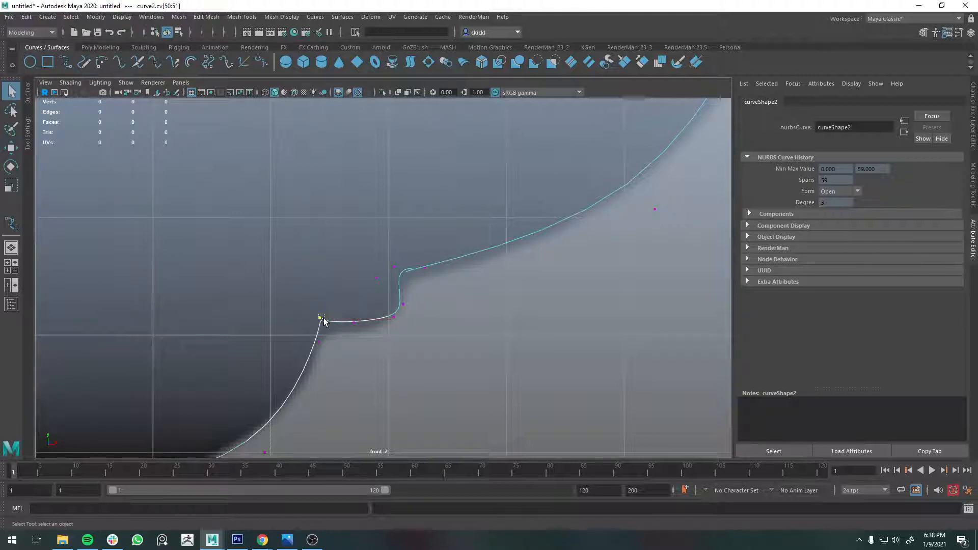
- Flatten the ledge above the lowest bowl and sharpen both of its ends by moving the control vertices onto the reference edge
{"action": "left_click", "coordinate": [322, 318]}
{"action": "key", "text": "w"}
{"action": "left_click_drag", "start_coordinate": [319, 321], "coordinate": [397, 324]}
{"action": "key", "text": "q"}
{"action": "left_click", "coordinate": [327, 326]}
{"action": "key", "text": "w"}
{"action": "key", "text": "q"}
{"action": "key", "text": "w"}
{"action": "key", "text": "q"}
{"action": "key", "text": "w"}
{"action": "key", "text": "q"}
{"action": "key", "text": "w"}
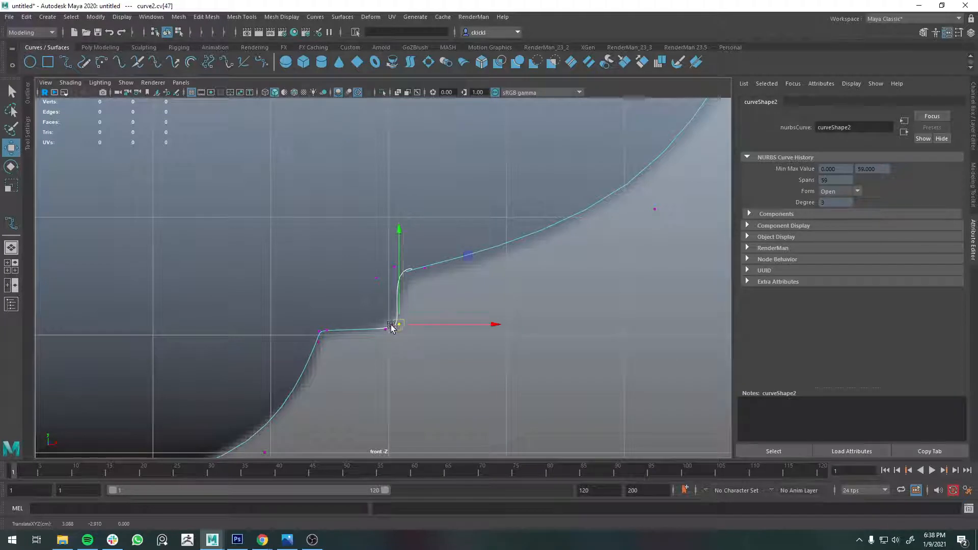
{"action": "key", "text": "q"}
{"action": "key", "text": "w"}
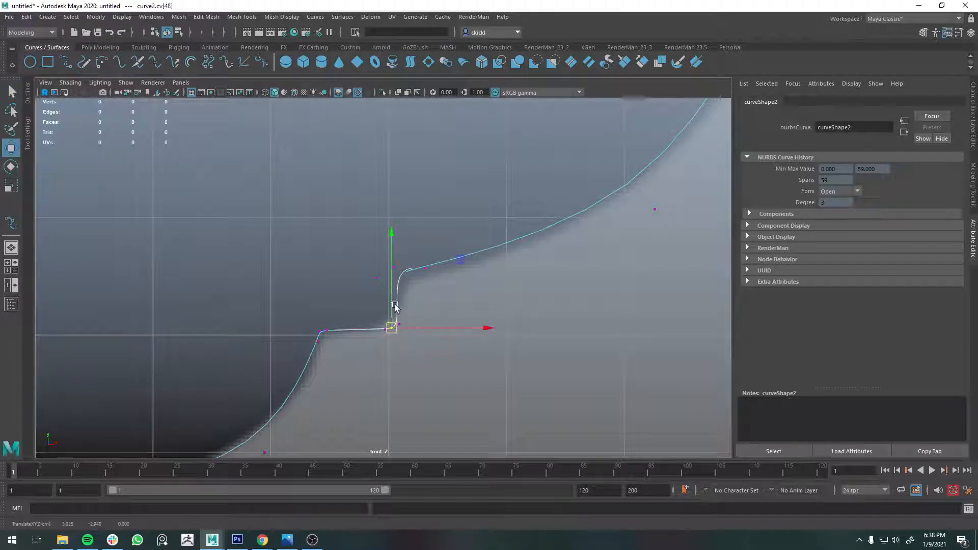
- Move the control vertices at the upper end of the ledge's vertical wall to form a crisp corner with the main bowl
{"action": "key", "text": "q"}
{"action": "mouse_move", "coordinate": [370, 267]}
{"action": "left_mouse_down"}
{"action": "mouse_move", "coordinate": [383, 288]}
{"action": "mouse_move", "coordinate": [425, 261]}
{"action": "mouse_move", "coordinate": [427, 275]}
{"action": "mouse_move", "coordinate": [402, 271]}
{"action": "mouse_move", "coordinate": [409, 280]}
{"action": "mouse_move", "coordinate": [399, 284]}
{"action": "left_mouse_up"}
{"action": "key", "text": "w"}
{"action": "key", "text": "q"}
{"action": "key", "text": "w"}
{"action": "key", "text": "q"}
{"action": "key", "text": "w"}
{"action": "key", "text": "q"}
{"action": "key", "text": "w"}
{"action": "key", "text": "q"}
{"action": "key", "text": "w"}
{"action": "key", "text": "q"}
{"action": "key", "text": "w"}
- Move the control vertex outside the main lower bowl to fit its arc to the reference
{"action": "scroll", "coordinate": [455, 277], "scroll_direction": "down", "scroll_amount": 6}
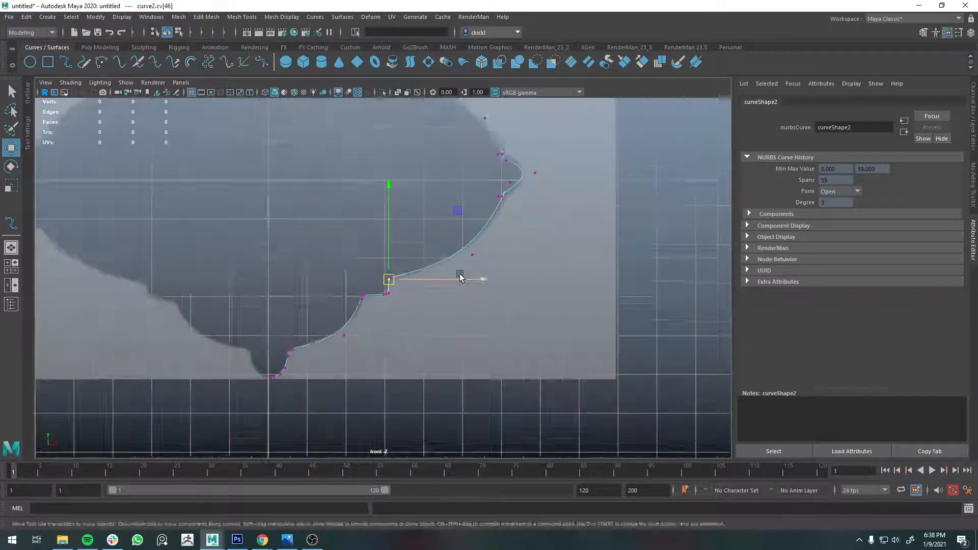
{"action": "middle_click_drag", "start_coordinate": [463, 273], "coordinate": [445, 325], "text": "alt"}
{"action": "scroll", "coordinate": [450, 323], "scroll_direction": "up", "scroll_amount": 2}
{"action": "left_click_drag", "start_coordinate": [453, 321], "coordinate": [465, 340]}
{"action": "scroll", "coordinate": [544, 249], "scroll_direction": "up", "scroll_amount": 2}
- Check the profile curve's fit around the widest rim of the top against the reference
{"action": "scroll", "coordinate": [530, 249], "scroll_direction": "down", "scroll_amount": 5}
{"action": "middle_click_drag", "start_coordinate": [433, 238], "coordinate": [451, 310], "text": "alt"}
{"action": "scroll", "coordinate": [540, 342], "scroll_direction": "up", "scroll_amount": 5}
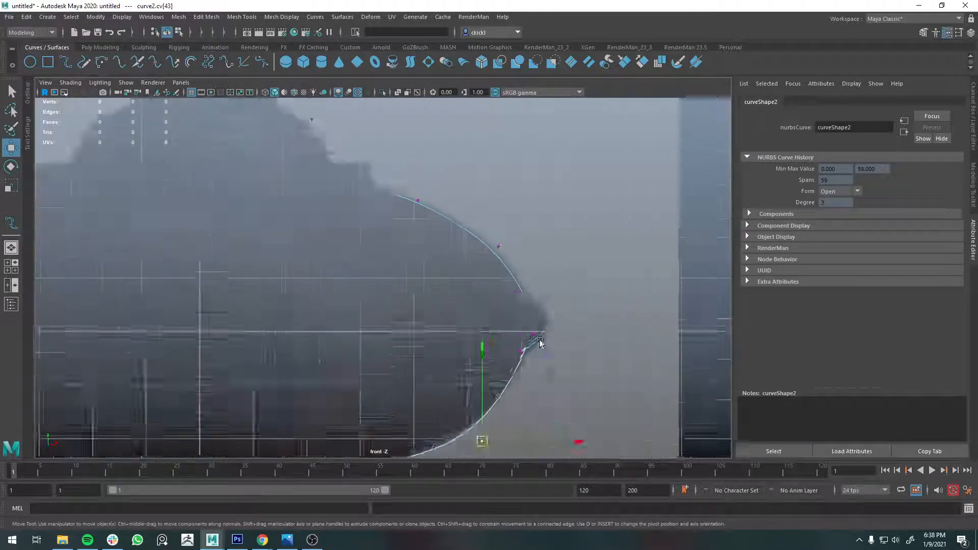
{"action": "middle_click_drag", "start_coordinate": [610, 369], "coordinate": [327, 255], "text": "alt"}
{"action": "scroll", "coordinate": [275, 269], "scroll_direction": "down", "scroll_amount": 6}
{"action": "scroll", "coordinate": [386, 276], "scroll_direction": "down", "scroll_amount": 3}
{"action": "middle_click_drag", "start_coordinate": [269, 266], "coordinate": [391, 278], "text": "alt"}
{"action": "scroll", "coordinate": [427, 297], "scroll_direction": "up", "scroll_amount": 3}
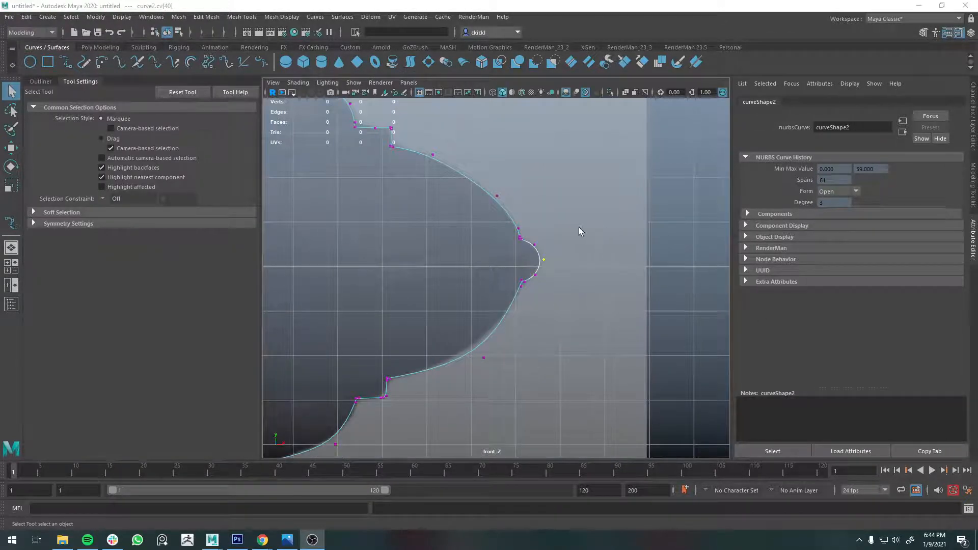
- Mark two curve points either side of the inner corner at the base of the upper ledge and insert knots there
{"action": "scroll", "coordinate": [565, 226], "scroll_direction": "up", "scroll_amount": 3}
{"action": "middle_click_drag", "start_coordinate": [521, 166], "coordinate": [606, 319], "text": "alt"}
{"action": "middle_click_drag", "start_coordinate": [456, 214], "coordinate": [521, 264], "text": "alt"}
{"action": "scroll", "coordinate": [522, 262], "scroll_direction": "up", "scroll_amount": 5}
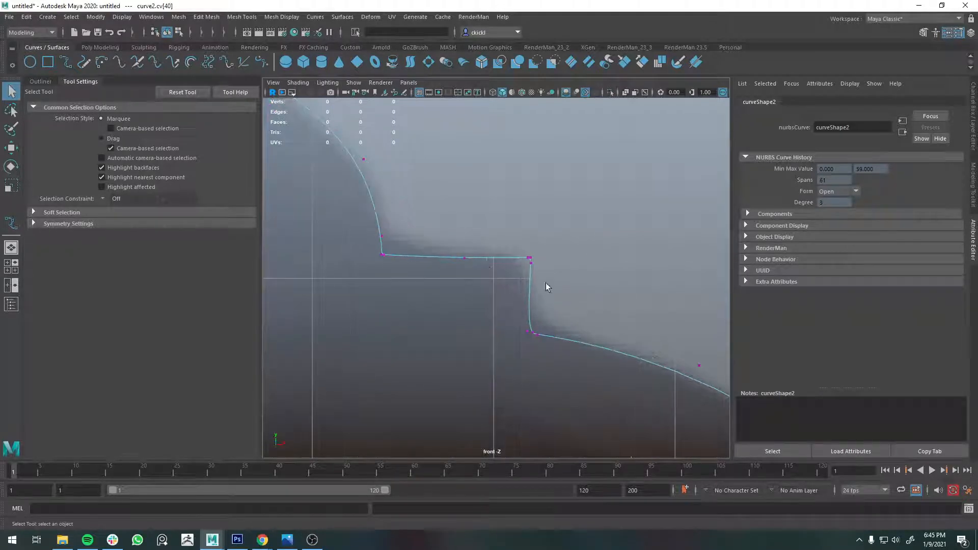
{"action": "middle_click_drag", "start_coordinate": [548, 318], "coordinate": [474, 267], "text": "alt"}
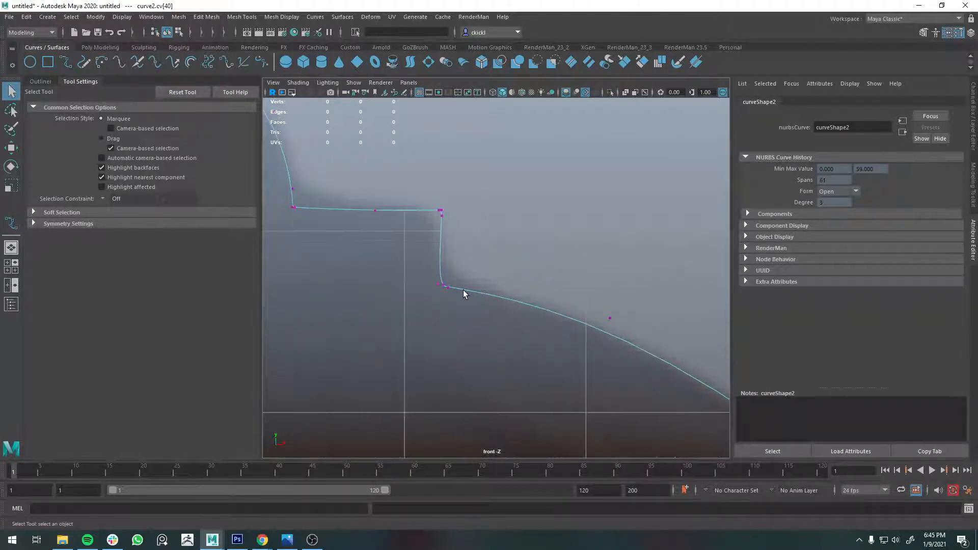
{"action": "left_click", "coordinate": [464, 294]}
{"action": "left_click", "coordinate": [466, 290]}
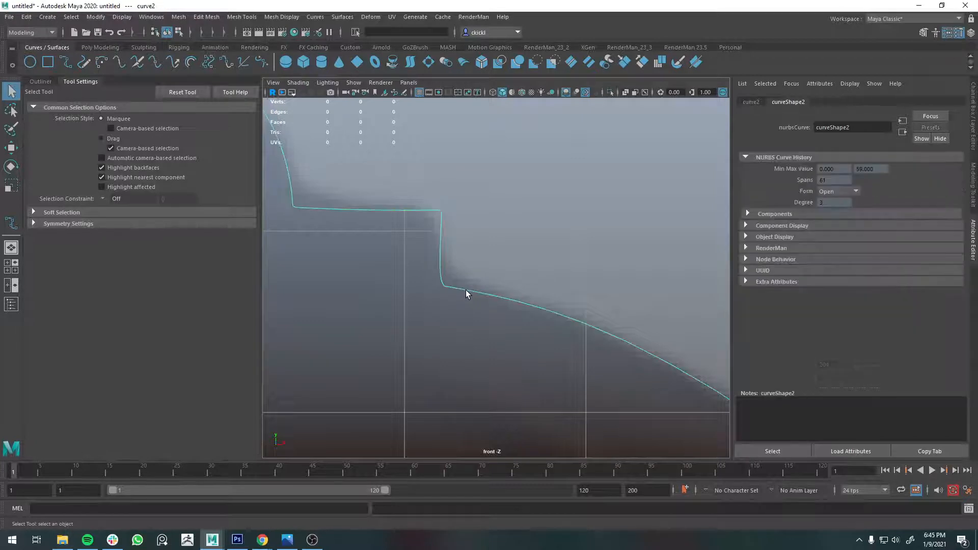
{"action": "right_click", "coordinate": [466, 291]}
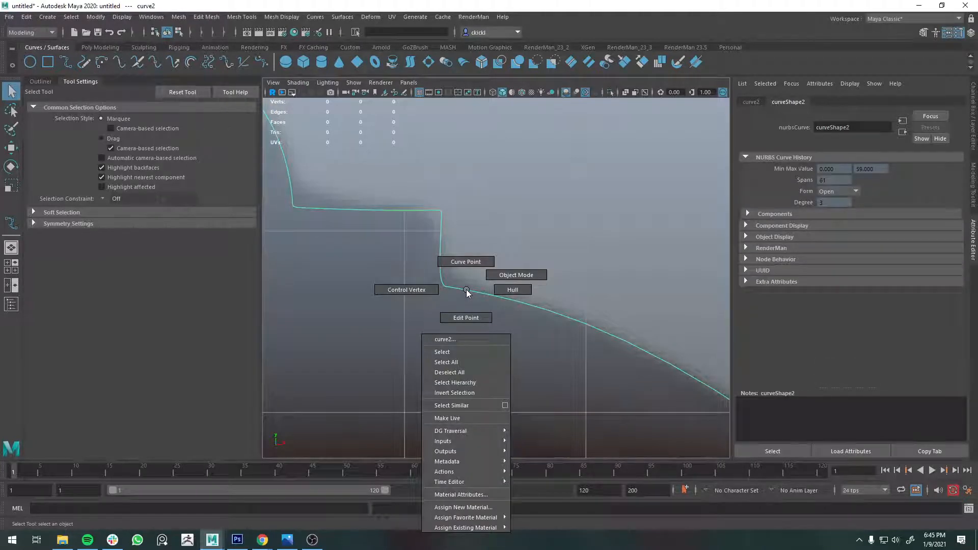
{"action": "left_click", "coordinate": [464, 285]}
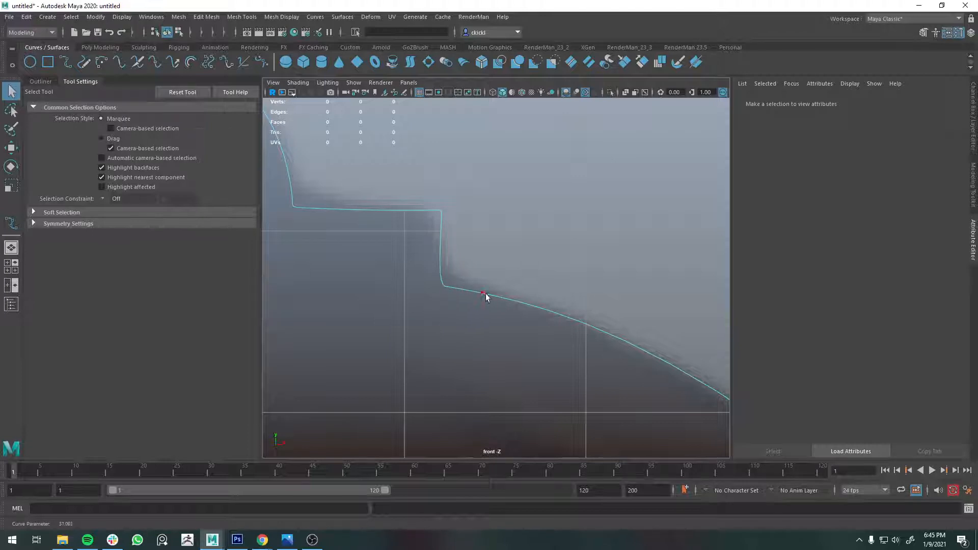
{"action": "left_click", "coordinate": [465, 289]}
{"action": "left_click_drag", "start_coordinate": [443, 263], "coordinate": [444, 255], "text": "shift"}
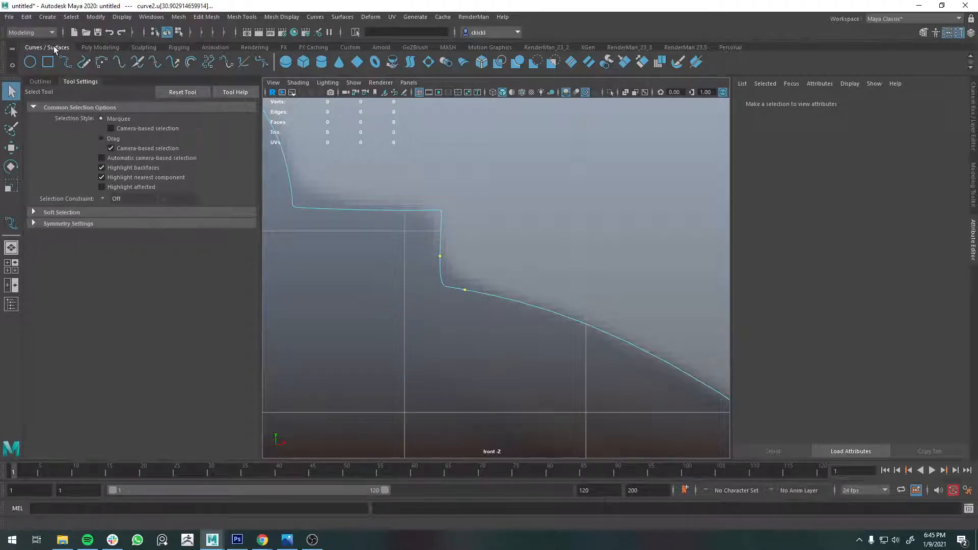
{"action": "left_click", "coordinate": [158, 66]}
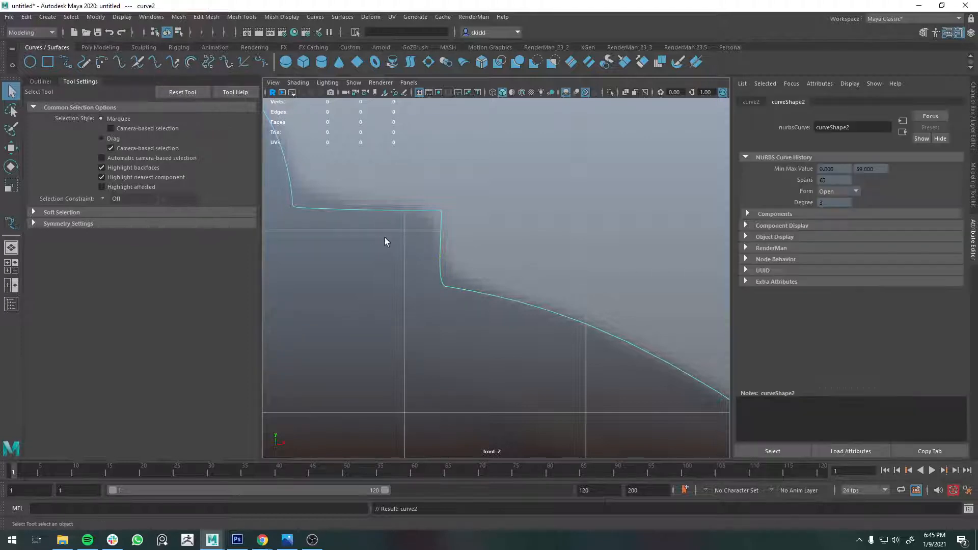
- Display the control vertices again and move the one on the upper ledge's vertical wall down to sharpen the inner corner
{"action": "right_click_drag", "start_coordinate": [442, 260], "coordinate": [441, 269]}
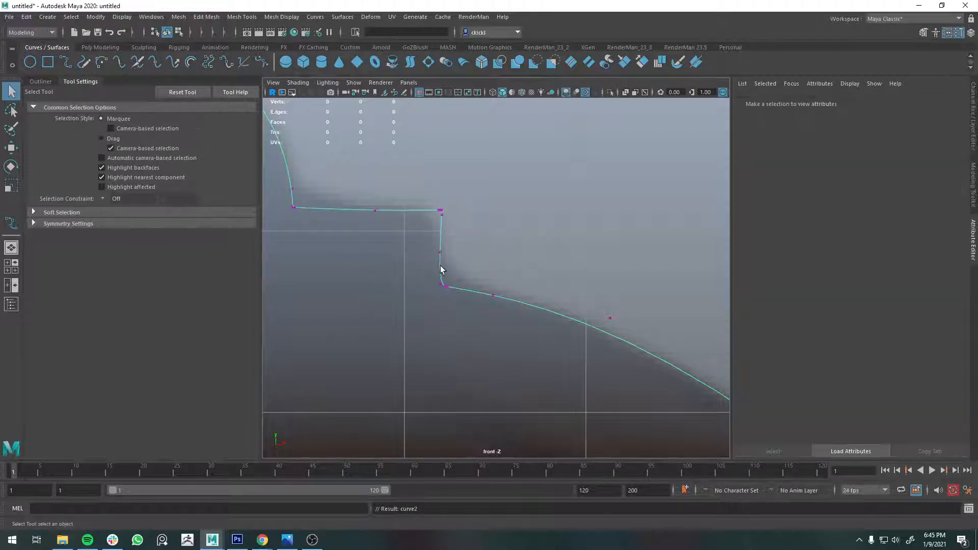
{"action": "left_click_drag", "start_coordinate": [435, 247], "coordinate": [441, 276]}
{"action": "key", "text": "w"}
- Move the control vertex above the upper bowl so the slope below the ledge matches the reference outline
{"action": "left_click", "coordinate": [493, 295]}
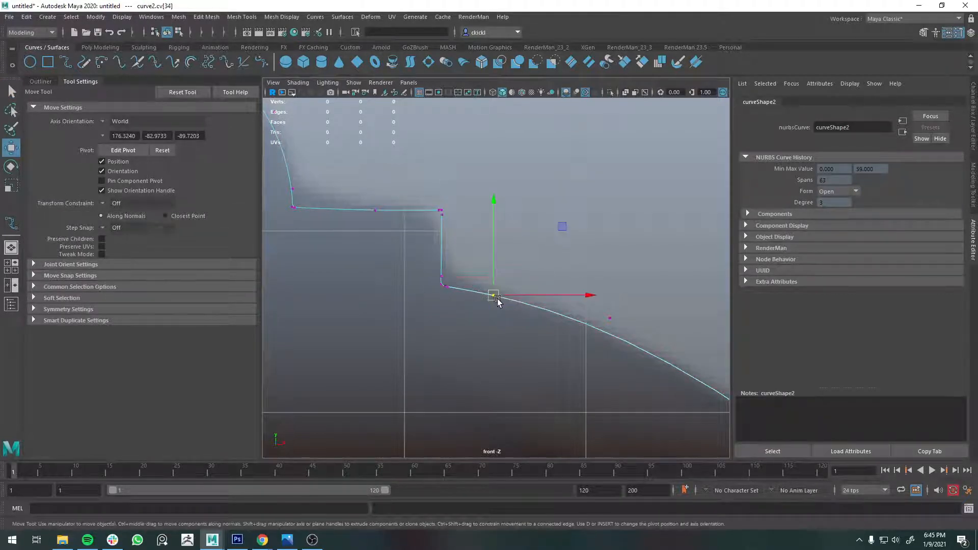
{"action": "left_click_drag", "start_coordinate": [599, 307], "coordinate": [637, 343]}
{"action": "middle_click_drag", "start_coordinate": [637, 342], "coordinate": [497, 258], "text": "alt"}
{"action": "left_click_drag", "start_coordinate": [470, 238], "coordinate": [506, 253]}
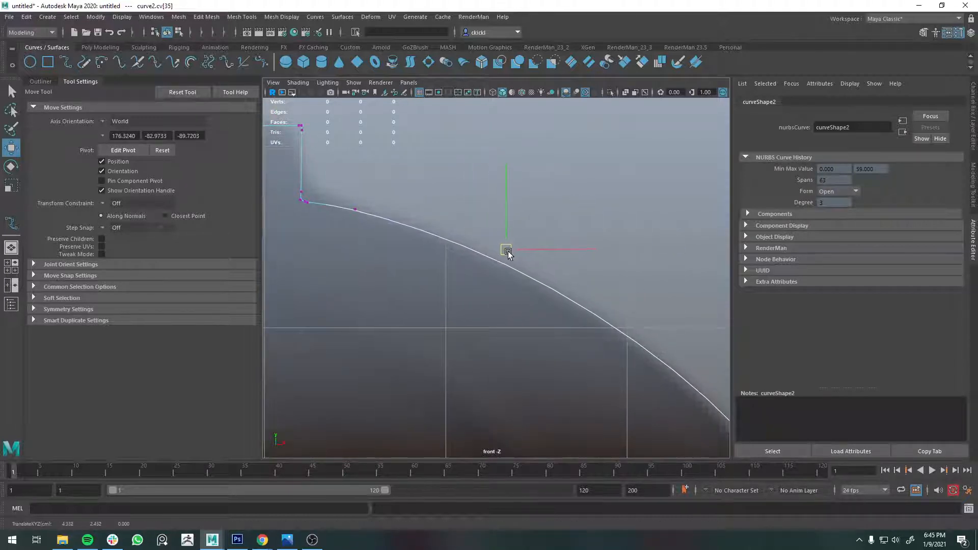
- Nudge the outer control vertex of the main lower bowl to refine its arc against the reference
{"action": "scroll", "coordinate": [510, 254], "scroll_direction": "down", "scroll_amount": 5}
{"action": "middle_click_drag", "start_coordinate": [444, 203], "coordinate": [571, 254], "text": "alt"}
{"action": "scroll", "coordinate": [601, 285], "scroll_direction": "up", "scroll_amount": 2}
{"action": "scroll", "coordinate": [404, 204], "scroll_direction": "up", "scroll_amount": 5}
{"action": "middle_click_drag", "start_coordinate": [704, 380], "coordinate": [555, 266], "text": "alt"}
{"action": "middle_click_drag", "start_coordinate": [452, 310], "coordinate": [559, 220], "text": "alt"}
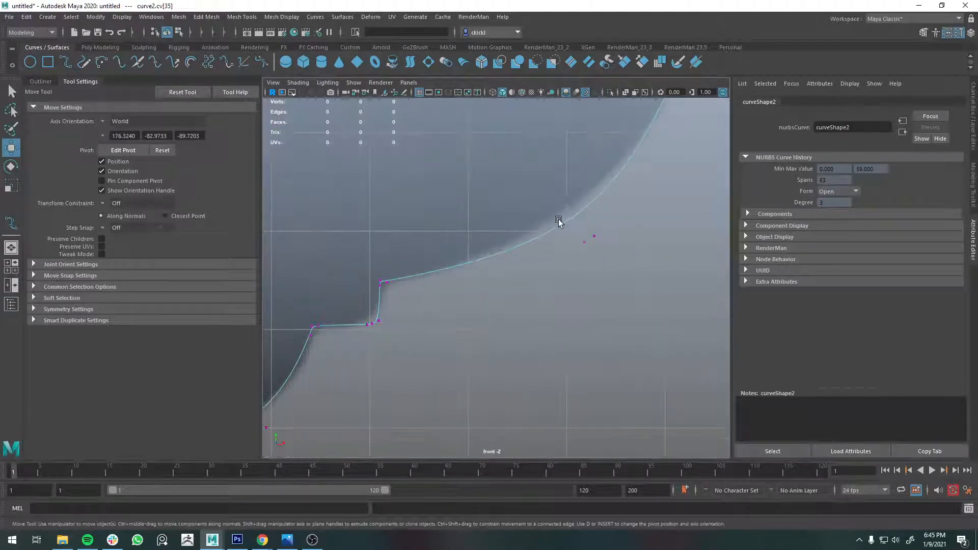
{"action": "mouse_move", "coordinate": [590, 231]}
{"action": "left_mouse_down"}
{"action": "mouse_move", "coordinate": [603, 246]}
{"action": "mouse_move", "coordinate": [590, 226]}
{"action": "left_mouse_up"}
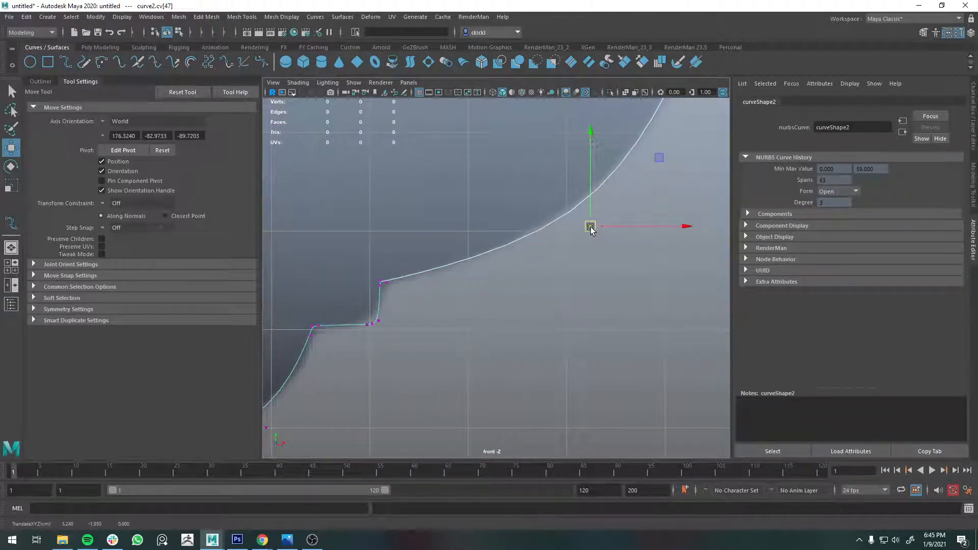
- Check the profile curve's fit from the bottom tip and lower ledges up to the stem
{"action": "scroll", "coordinate": [604, 214], "scroll_direction": "down", "scroll_amount": 5}
{"action": "middle_click_drag", "start_coordinate": [606, 214], "coordinate": [602, 221], "text": "alt"}
{"action": "middle_click_drag", "start_coordinate": [376, 277], "coordinate": [467, 185], "text": "alt"}
{"action": "scroll", "coordinate": [467, 188], "scroll_direction": "up", "scroll_amount": 3}
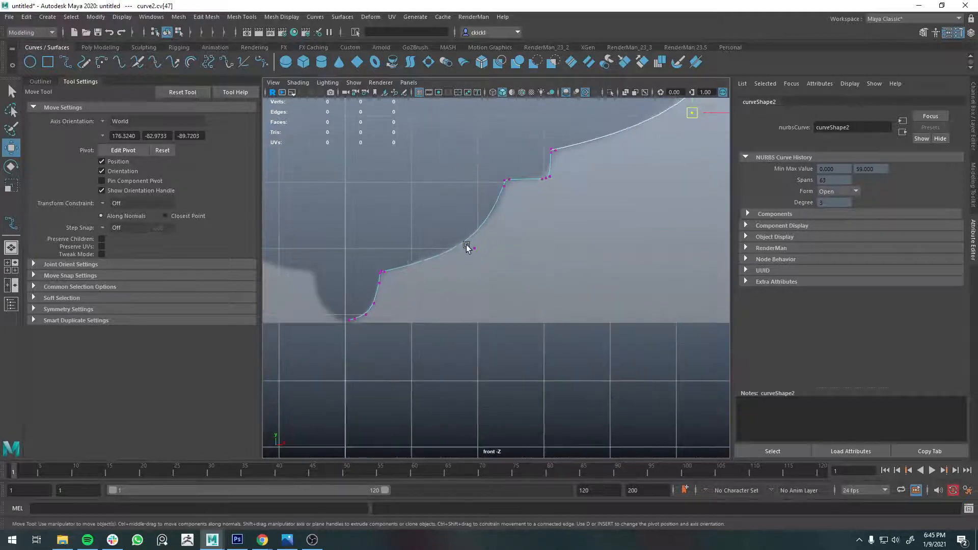
{"action": "middle_click_drag", "start_coordinate": [523, 147], "coordinate": [470, 197], "text": "alt"}
{"action": "left_click_drag", "start_coordinate": [615, 208], "coordinate": [548, 249], "text": "alt"}
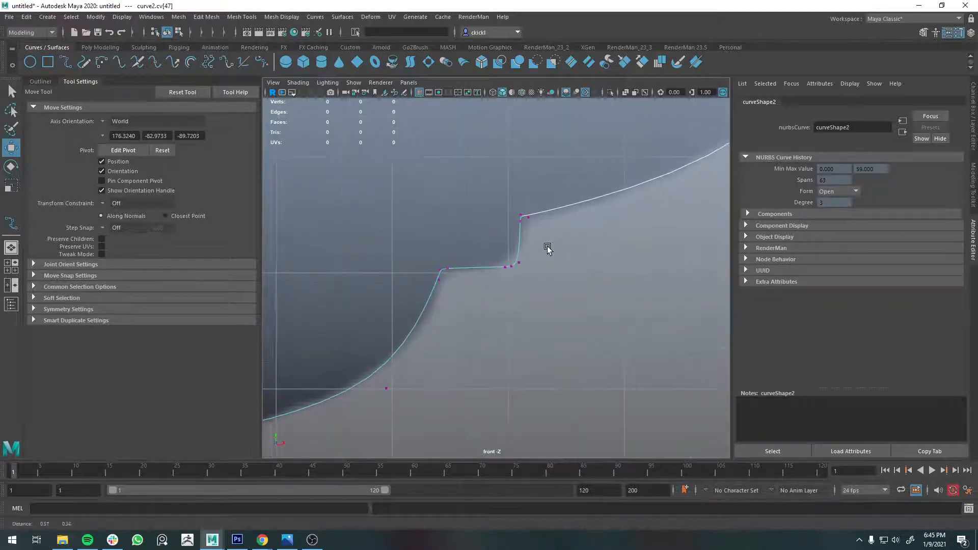
{"action": "scroll", "coordinate": [530, 181], "scroll_direction": "down", "scroll_amount": 5}
{"action": "middle_click_drag", "start_coordinate": [505, 289], "coordinate": [526, 305], "text": "alt"}
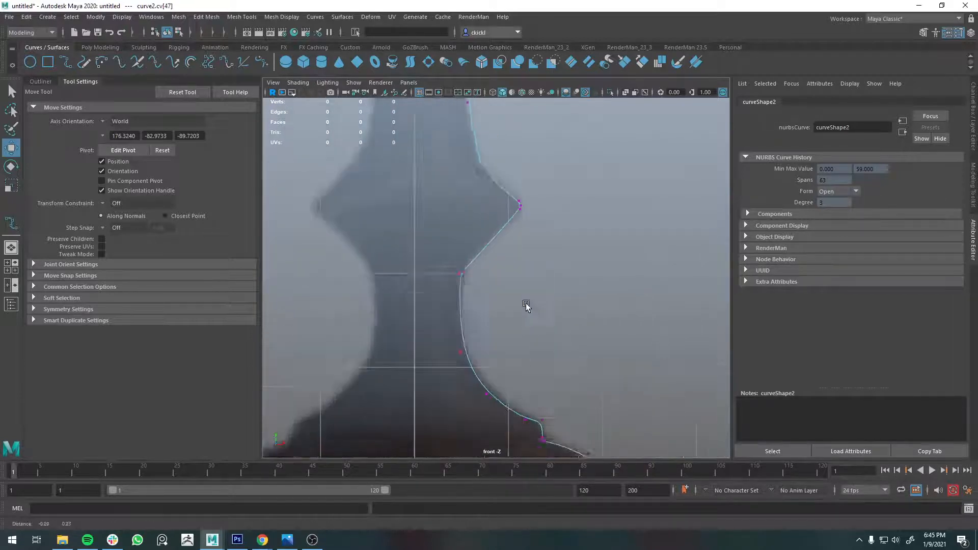
- Return the profile curve to object mode with the whole curve selected and switch back to the Select tool
{"action": "scroll", "coordinate": [535, 290], "scroll_direction": "down", "scroll_amount": 5}
{"action": "middle_click_drag", "start_coordinate": [563, 174], "coordinate": [553, 303], "text": "alt"}
{"action": "scroll", "coordinate": [539, 282], "scroll_direction": "down", "scroll_amount": 6}
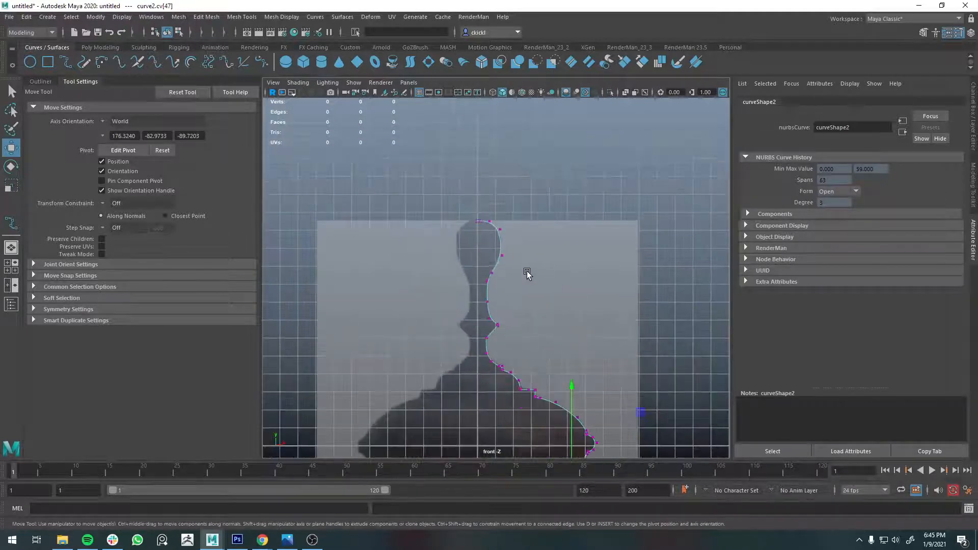
{"action": "right_click_drag", "start_coordinate": [490, 278], "coordinate": [524, 251]}
{"action": "key", "text": "q"}
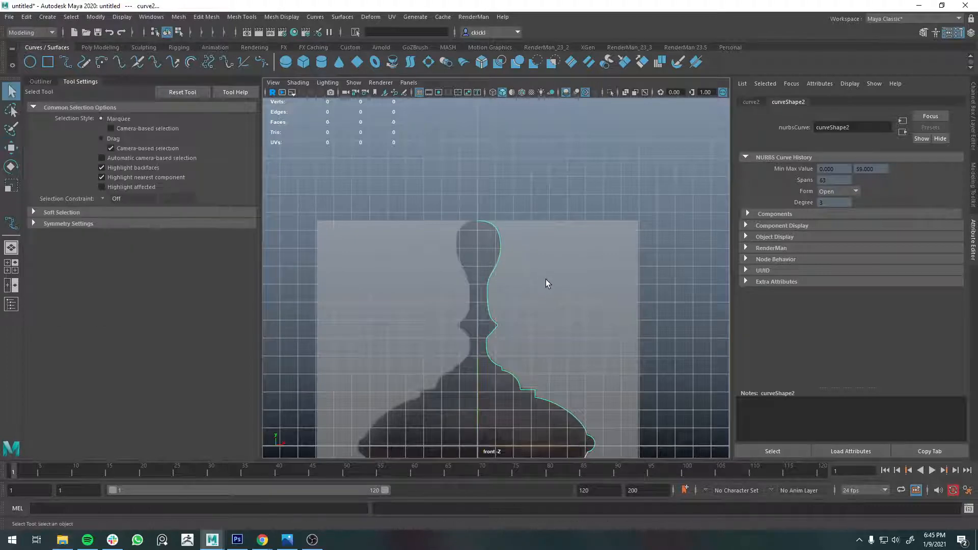
- Switch from the front view to the perspective view and frame the whole profile curve
{"action": "middle_click_drag", "start_coordinate": [545, 284], "coordinate": [570, 169], "text": "alt"}
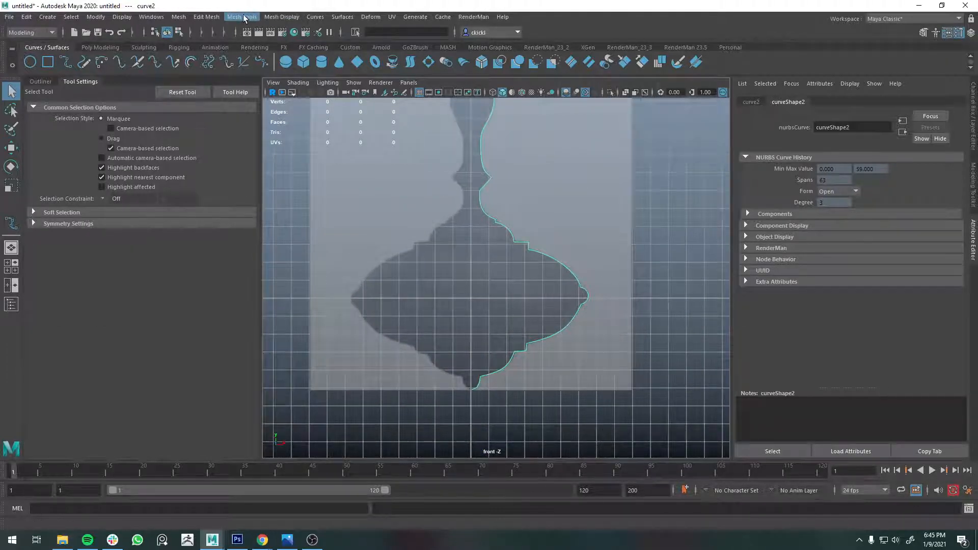
{"action": "left_click", "coordinate": [342, 17]}
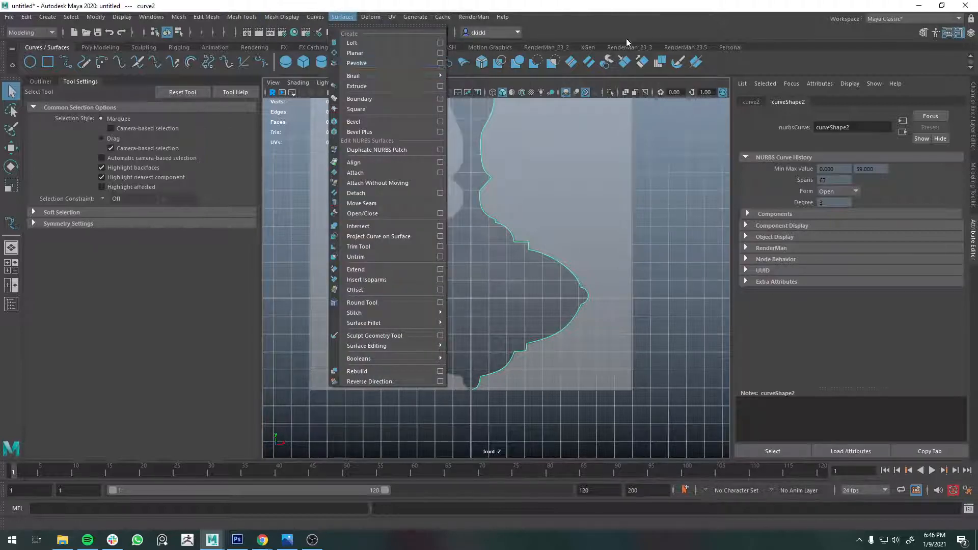
{"action": "left_click", "coordinate": [522, 319]}
{"action": "key", "text": "space"}
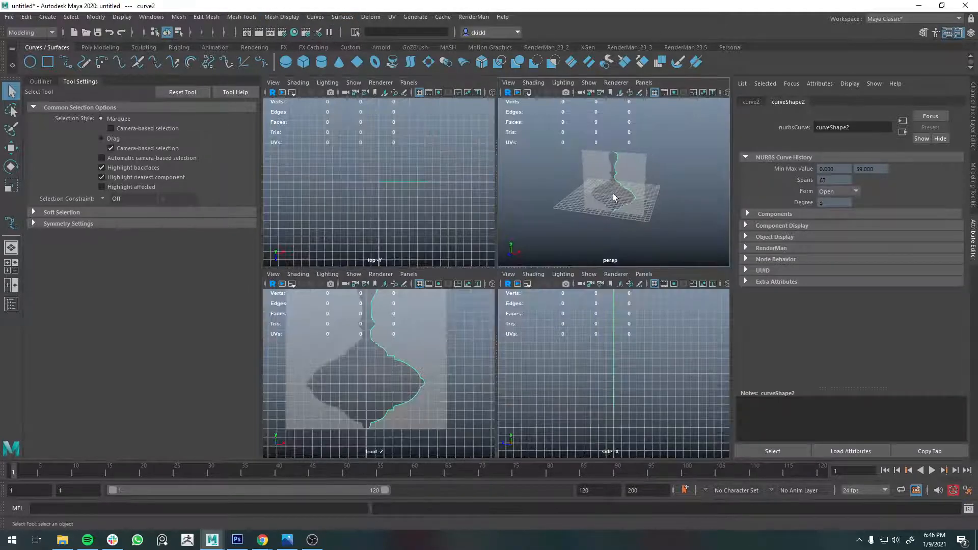
{"action": "key", "text": "space"}
{"action": "scroll", "coordinate": [566, 259], "scroll_direction": "up", "scroll_amount": 4}
{"action": "middle_click_drag", "start_coordinate": [566, 260], "coordinate": [531, 239], "text": "alt"}
{"action": "scroll", "coordinate": [515, 226], "scroll_direction": "down", "scroll_amount": 2}
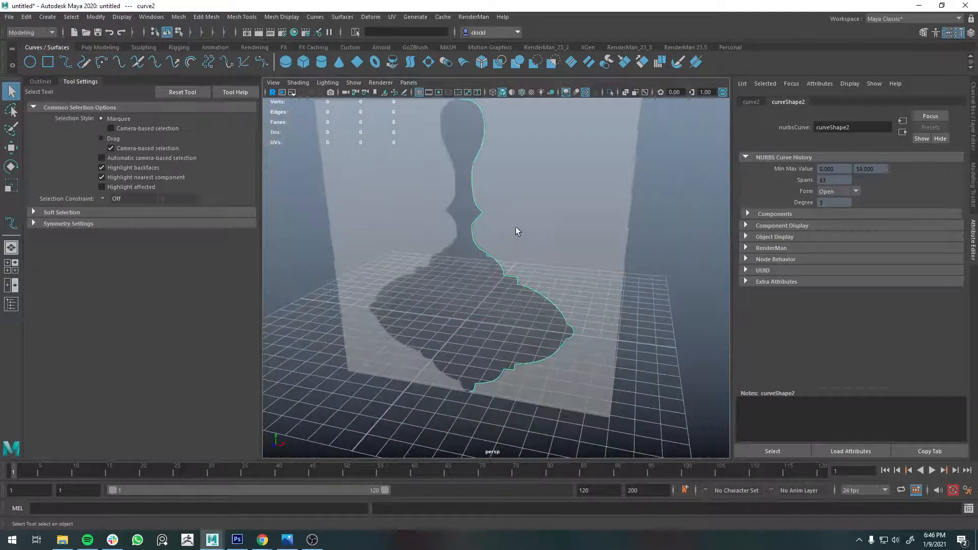
- Open the Revolve options for the profile curve and make room so the curve stays visible beside the dialog
{"action": "left_click", "coordinate": [372, 17]}
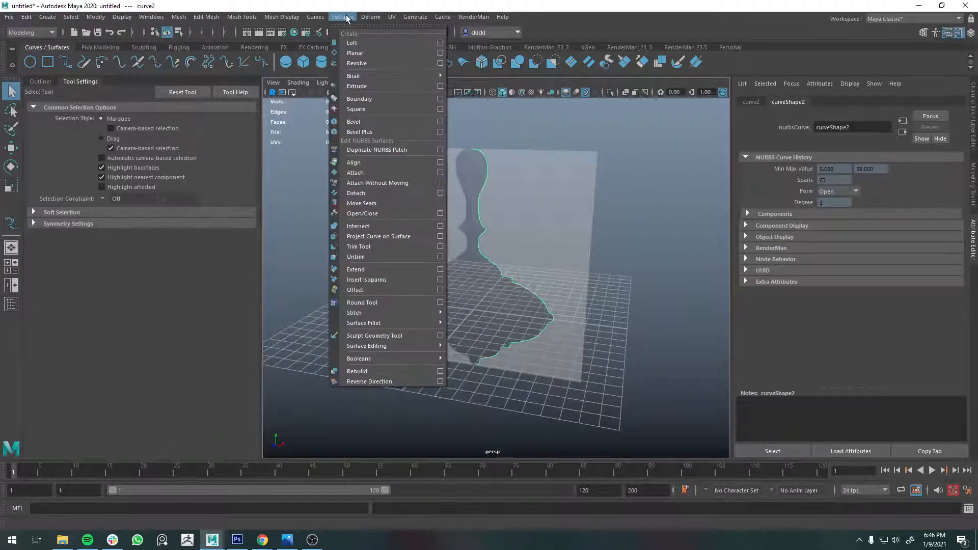
{"action": "left_click", "coordinate": [441, 63]}
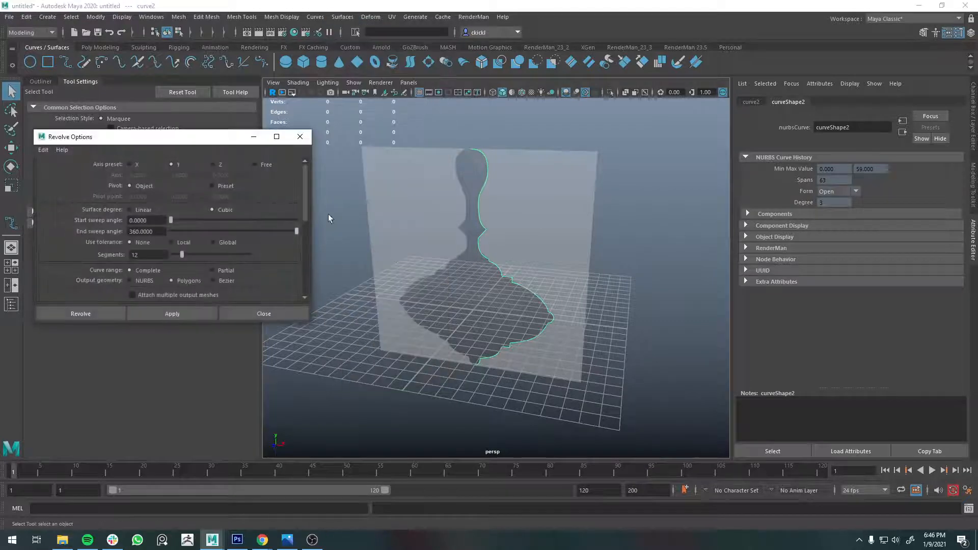
{"action": "left_click", "coordinate": [78, 80]}
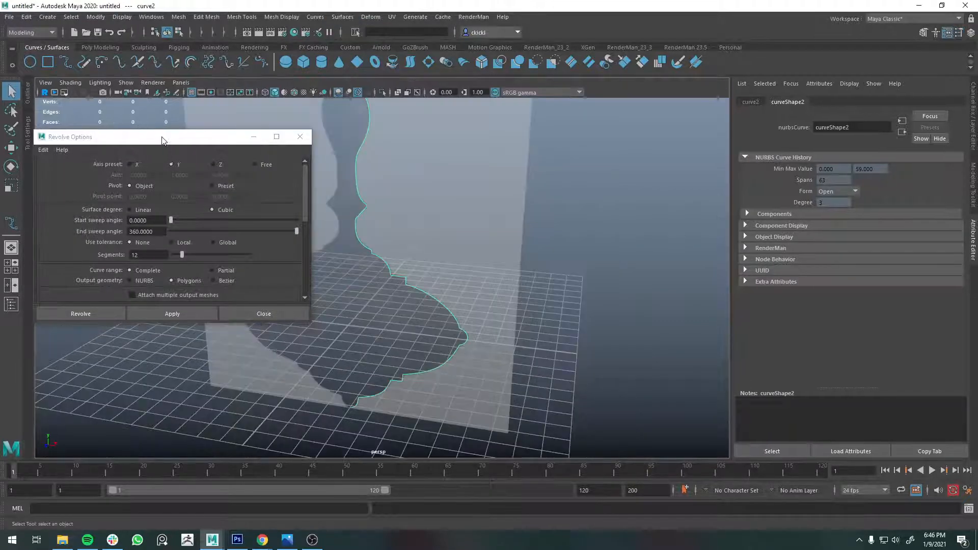
{"action": "left_click_drag", "start_coordinate": [142, 138], "coordinate": [139, 137]}
{"action": "middle_click_drag", "start_coordinate": [474, 174], "coordinate": [642, 217], "text": "alt"}
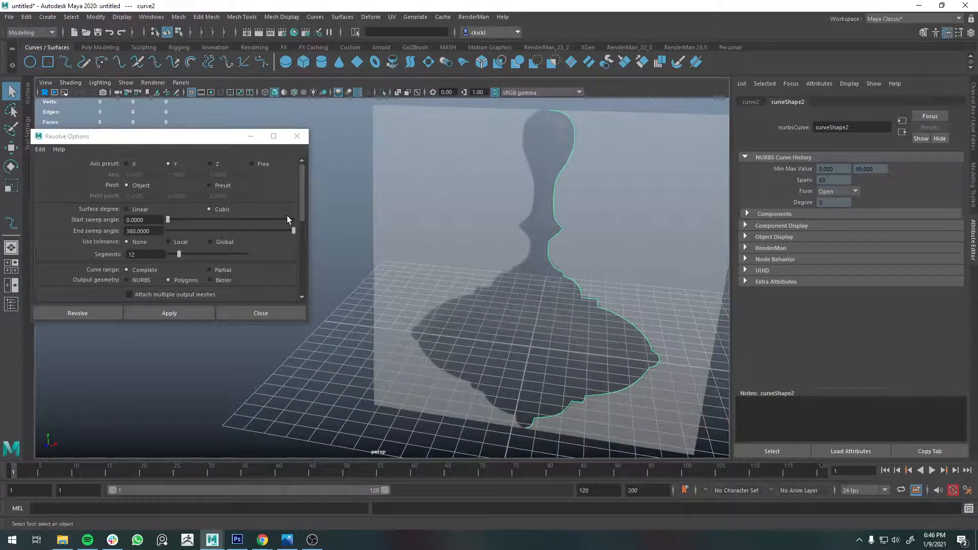
- Reset the Revolve settings to defaults and set the output geometry to Polygons
{"action": "left_click", "coordinate": [40, 149]}
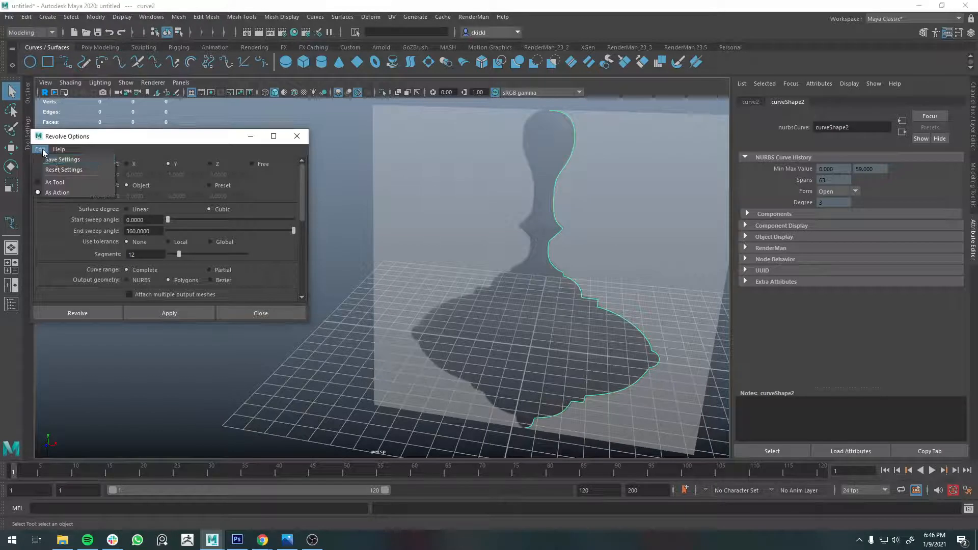
{"action": "left_click", "coordinate": [71, 182]}
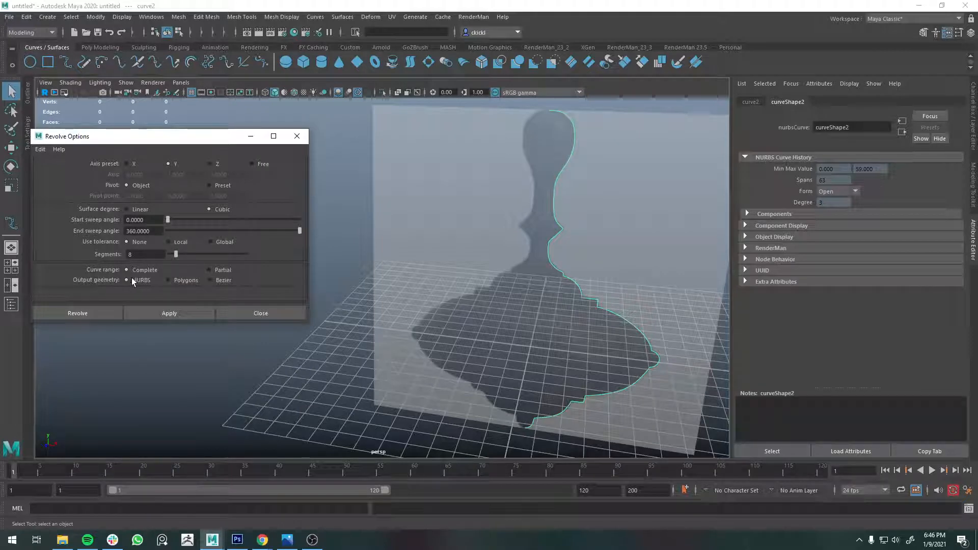
{"action": "left_click", "coordinate": [169, 280]}
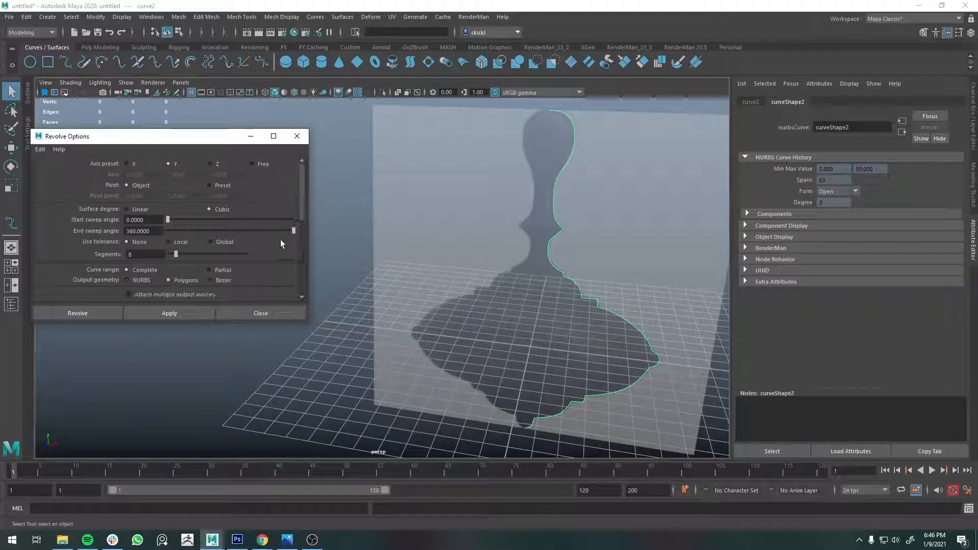
{"action": "scroll", "coordinate": [280, 244], "scroll_direction": "down", "scroll_amount": 3}
{"action": "scroll", "coordinate": [270, 240], "scroll_direction": "down", "scroll_amount": 3}
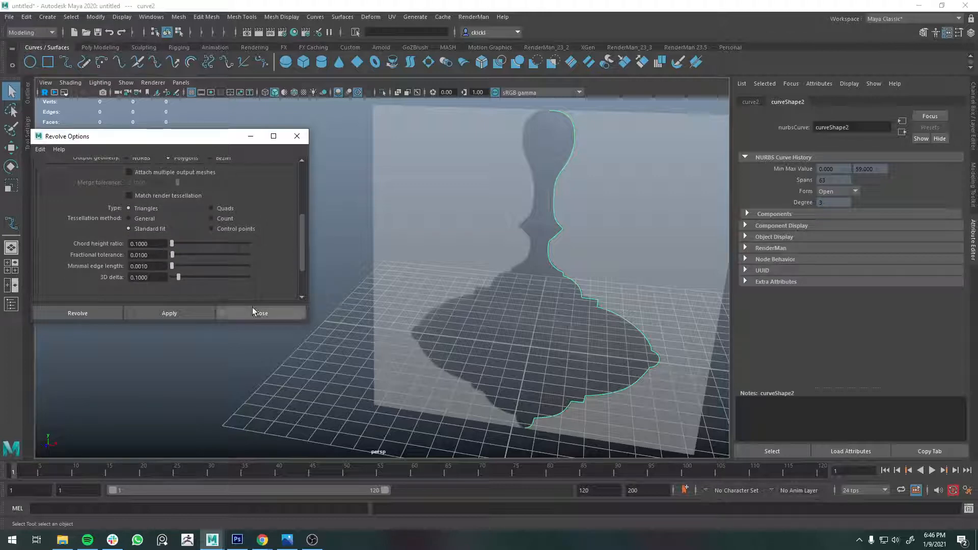
- Try revolving the profile curve with Triangles and Standard fit tessellation, inspect the mesh and undo the revolve
{"action": "left_click", "coordinate": [188, 312]}
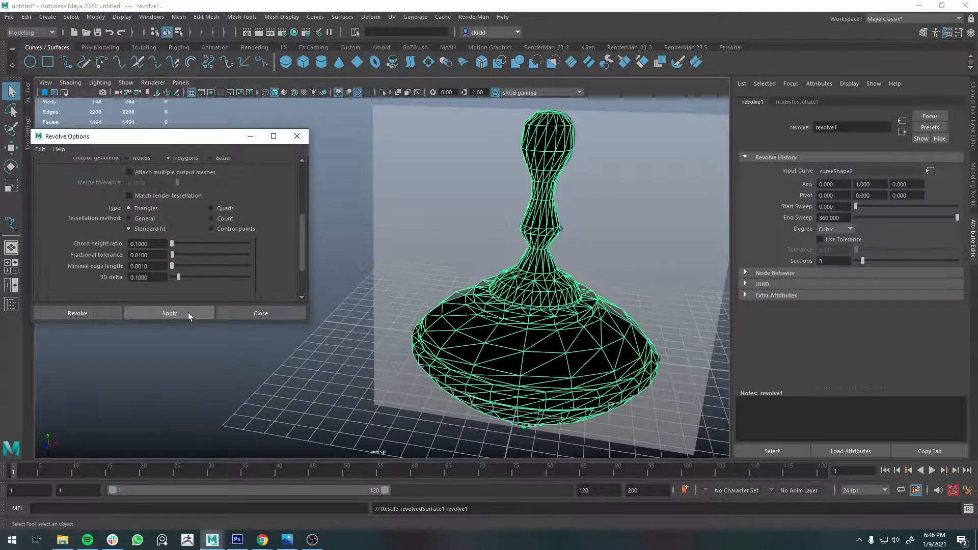
{"action": "scroll", "coordinate": [543, 305], "scroll_direction": "up", "scroll_amount": 3}
{"action": "scroll", "coordinate": [542, 305], "scroll_direction": "down", "scroll_amount": 3}
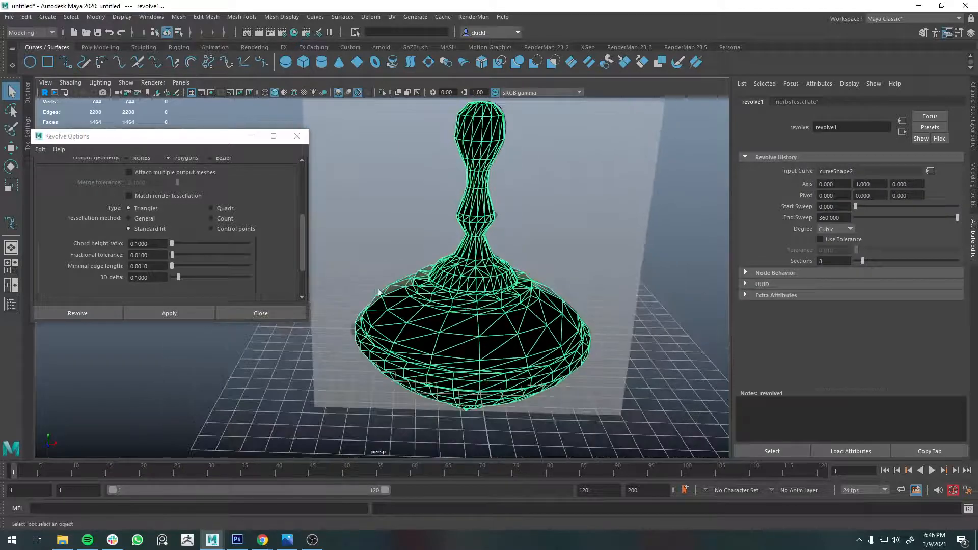
{"action": "key", "text": "ctrl+z"}
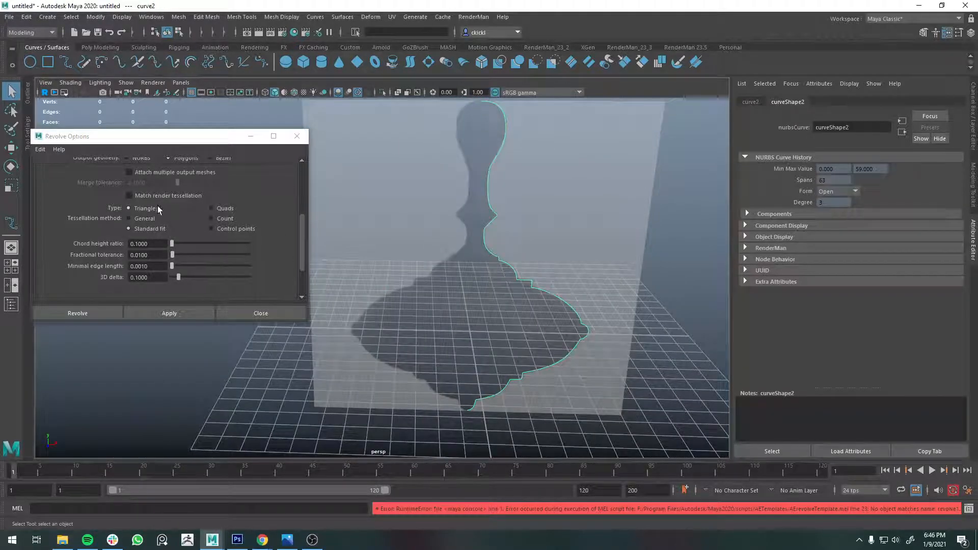
- Revolve the profile curve into a polygon mesh with the type set to Quads and Standard fit tessellation
{"action": "left_click", "coordinate": [218, 210]}
{"action": "left_click", "coordinate": [174, 312]}
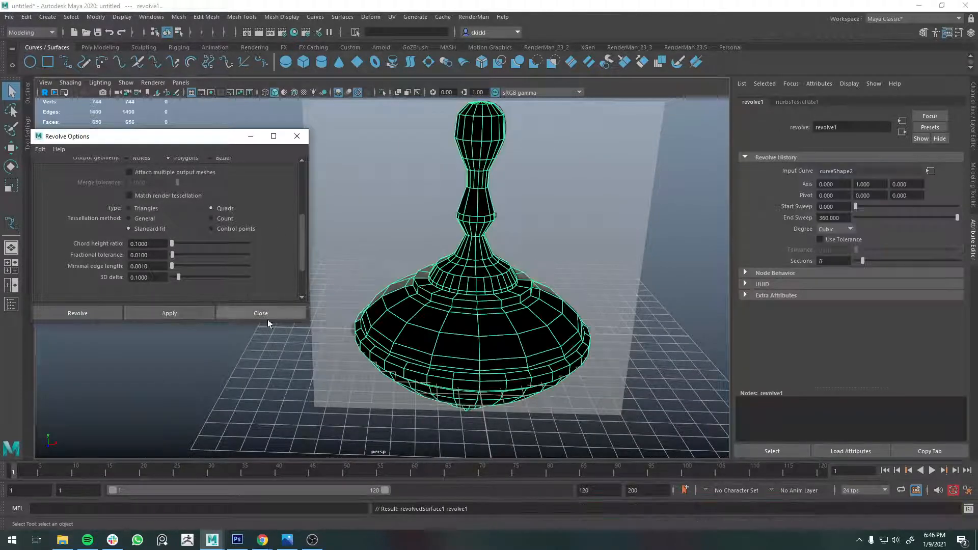
{"action": "left_click_drag", "start_coordinate": [529, 330], "coordinate": [489, 306], "text": "alt"}
{"action": "scroll", "coordinate": [482, 315], "scroll_direction": "up", "scroll_amount": 4}
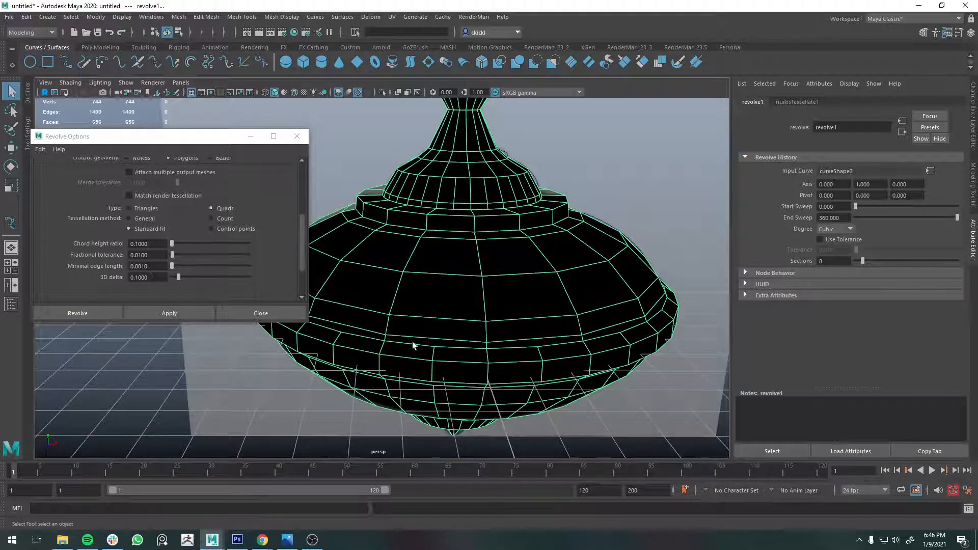
- Show the revolved mesh in smooth preview and examine its edge flow around the ledges and lower body
{"action": "key", "text": "3"}
{"action": "scroll", "coordinate": [476, 264], "scroll_direction": "up", "scroll_amount": 5}
{"action": "middle_click_drag", "start_coordinate": [511, 200], "coordinate": [482, 251], "text": "alt"}
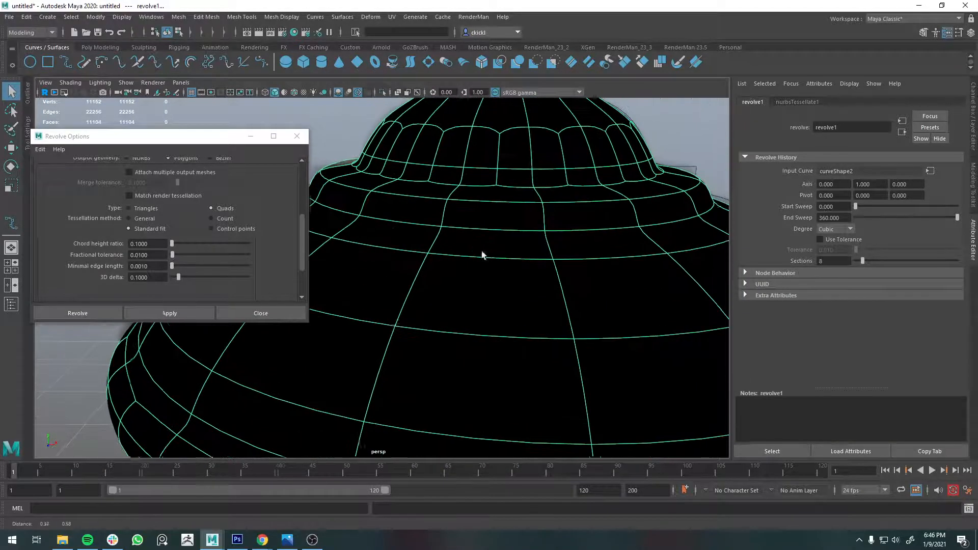
{"action": "middle_click_drag", "start_coordinate": [489, 408], "coordinate": [496, 240], "text": "alt"}
{"action": "left_click_drag", "start_coordinate": [495, 224], "coordinate": [414, 357], "text": "alt"}
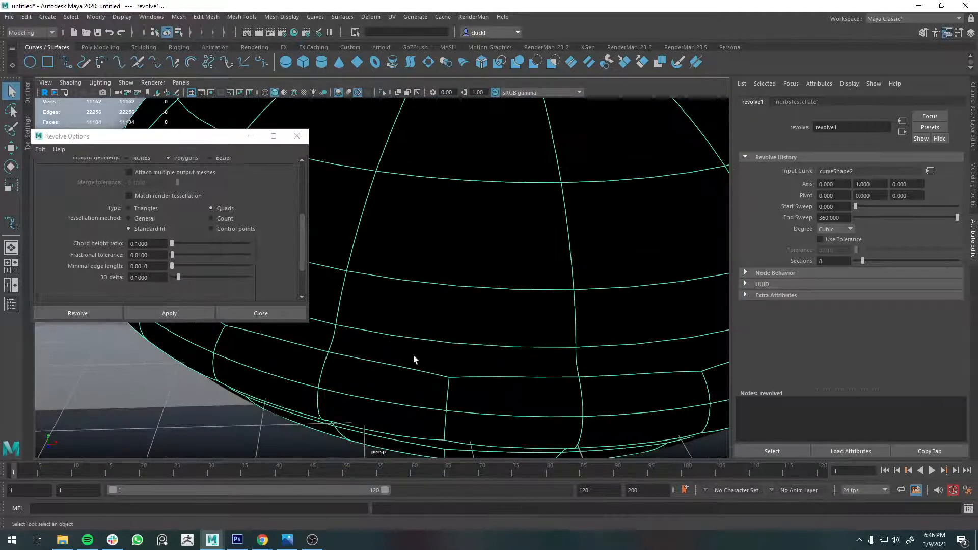
{"action": "scroll", "coordinate": [550, 359], "scroll_direction": "down", "scroll_amount": 5}
{"action": "right_click", "coordinate": [459, 260]}
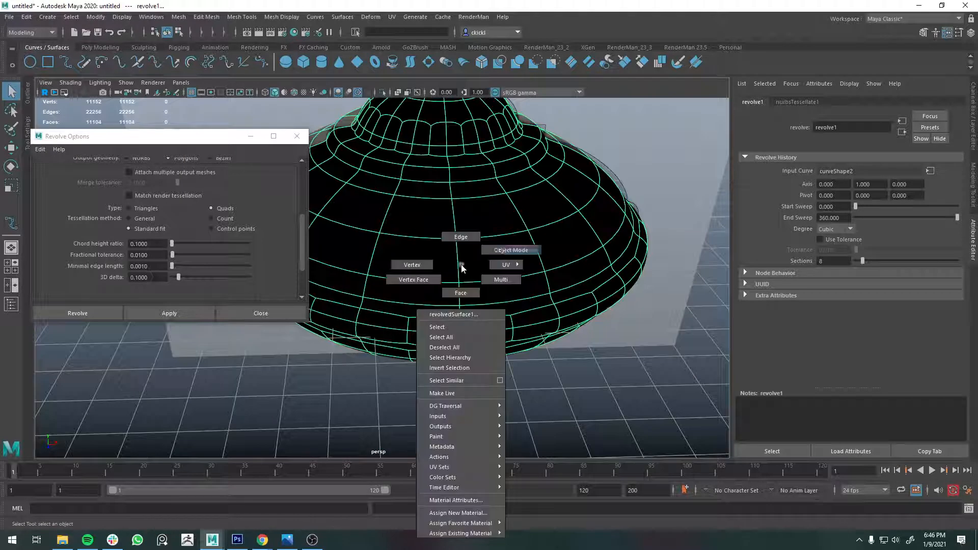
- Use Cleanup to select the faces with more than 4 sides on the revolved mesh and inspect where they lie
{"action": "left_click", "coordinate": [178, 17]}
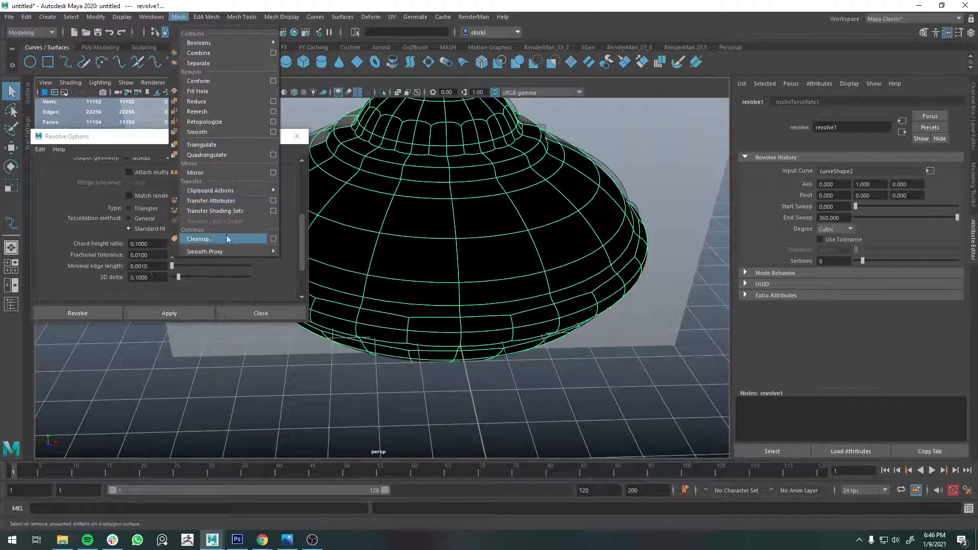
{"action": "left_click", "coordinate": [278, 239]}
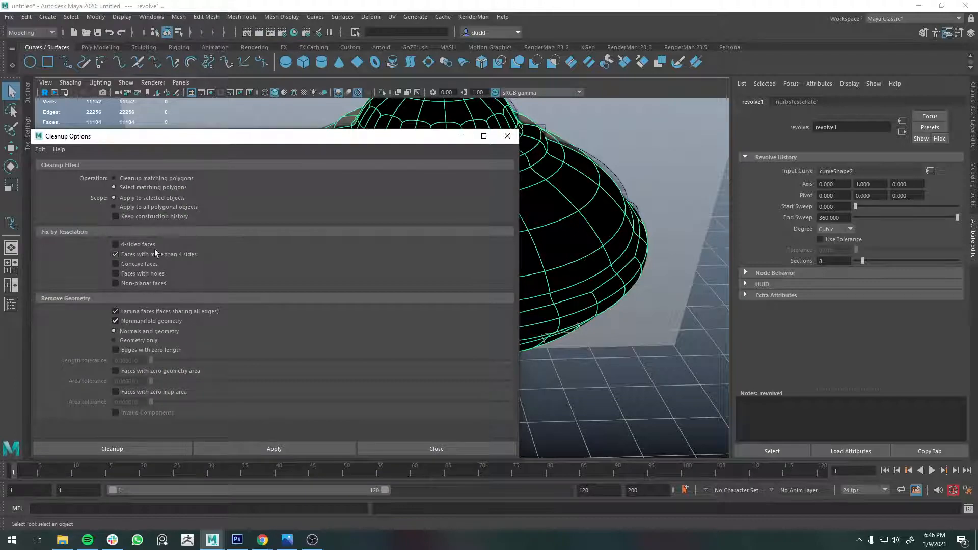
{"action": "left_click", "coordinate": [263, 448]}
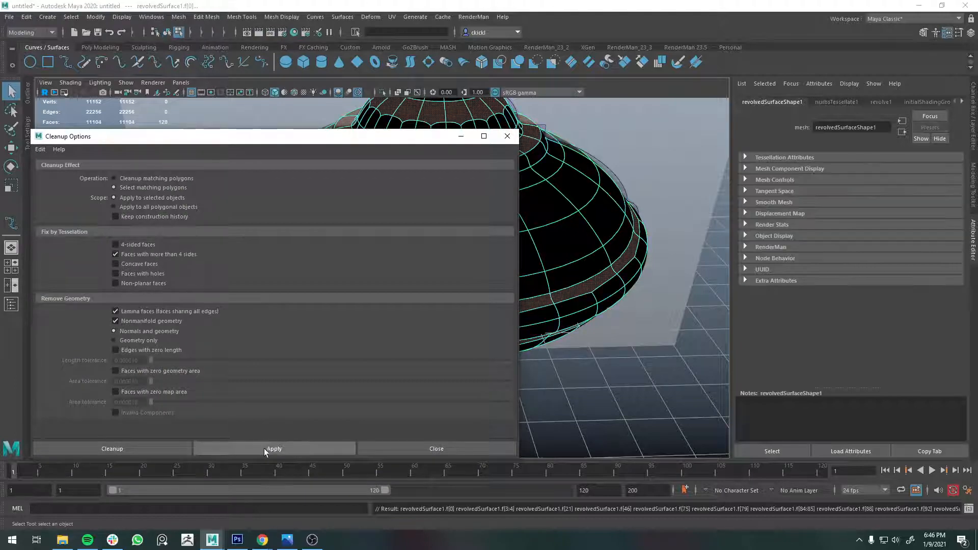
{"action": "left_click", "coordinate": [443, 450]}
{"action": "scroll", "coordinate": [560, 357], "scroll_direction": "down", "scroll_amount": 3}
{"action": "left_click_drag", "start_coordinate": [534, 322], "coordinate": [651, 352], "text": "alt"}
- Undo the face selection, the smooth preview and the quad revolve to get back to the profile curve
{"action": "key", "text": "ctrl+z"}
{"action": "key", "text": "ctrl+z"}
{"action": "key", "text": "ctrl+z"}
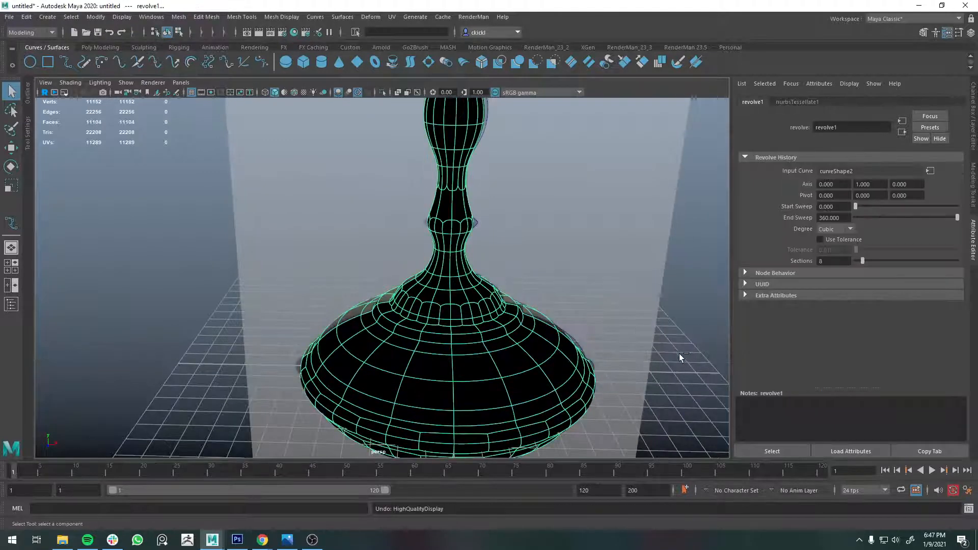
- Reopen the Revolve options and set the type to Quads with the General tessellation method
{"action": "left_click", "coordinate": [343, 17]}
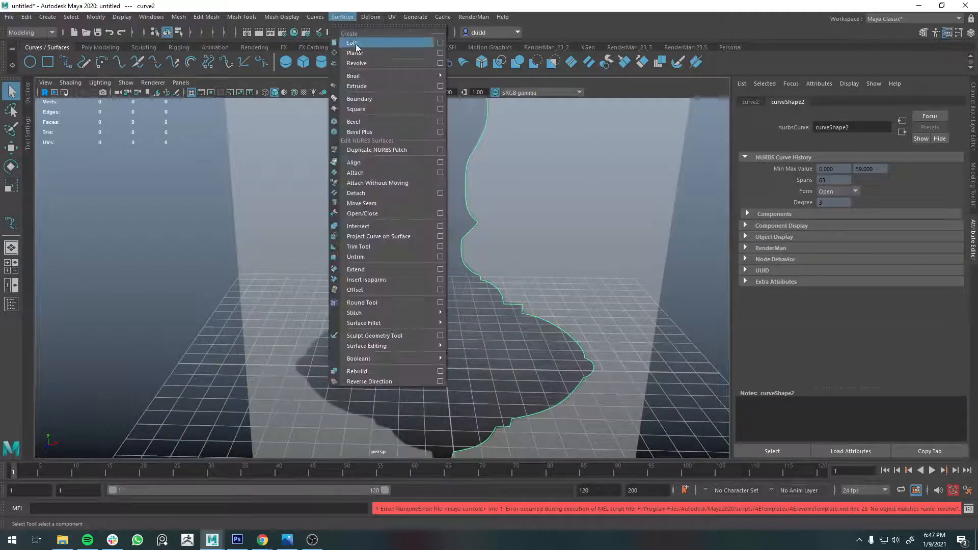
{"action": "left_click", "coordinate": [441, 63]}
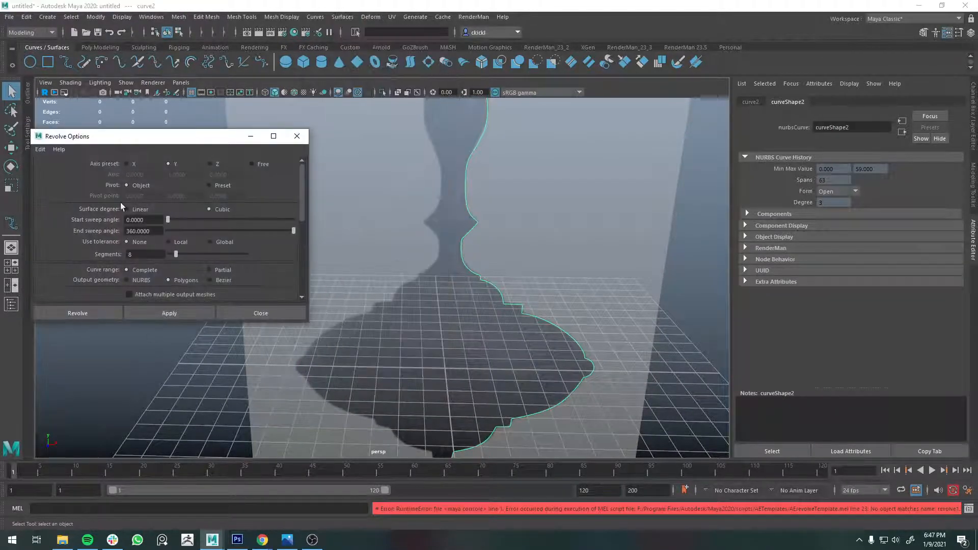
{"action": "scroll", "coordinate": [200, 265], "scroll_direction": "down", "scroll_amount": 2}
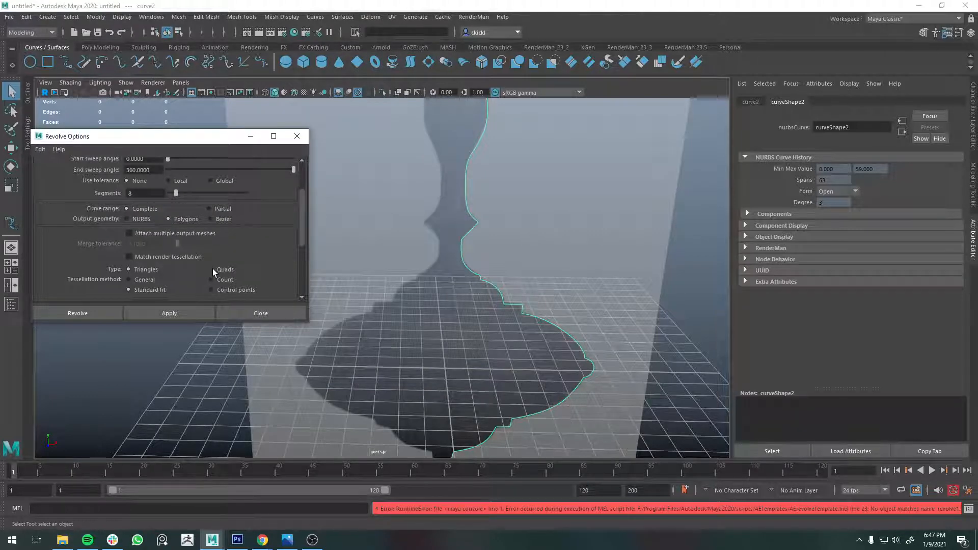
{"action": "left_click", "coordinate": [212, 269]}
{"action": "scroll", "coordinate": [206, 233], "scroll_direction": "down", "scroll_amount": 2}
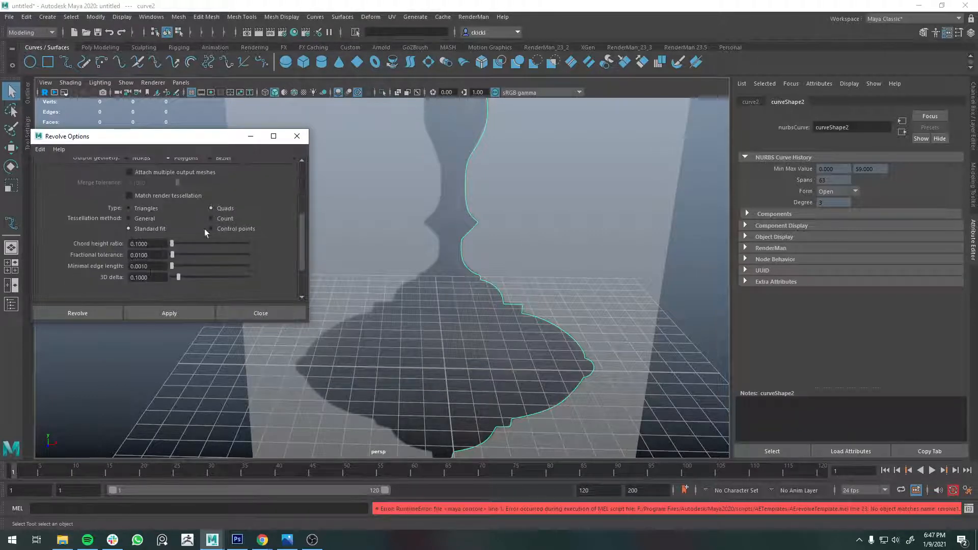
{"action": "left_click", "coordinate": [143, 219]}
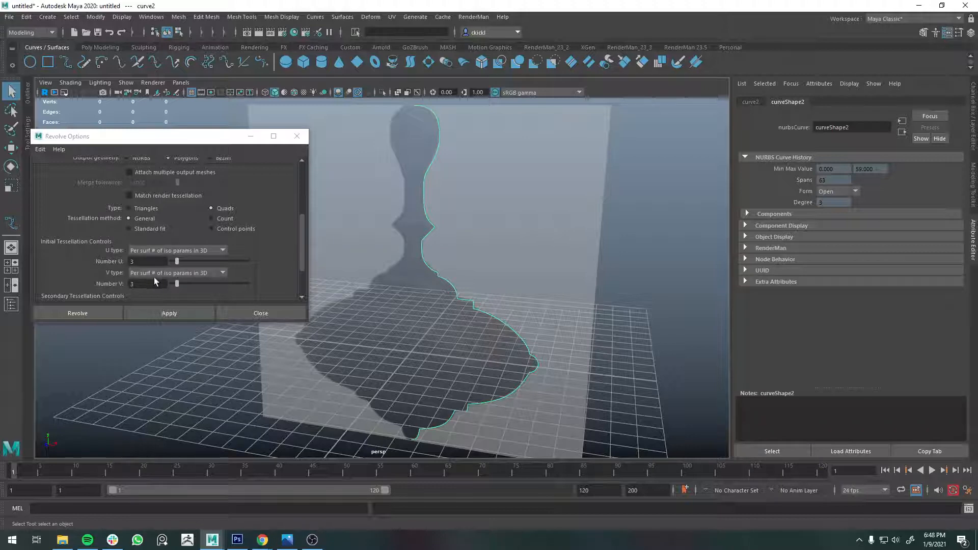
- Try the revolve with U type at Per surf # of iso params in 3D and undo the result
{"action": "left_click", "coordinate": [205, 251]}
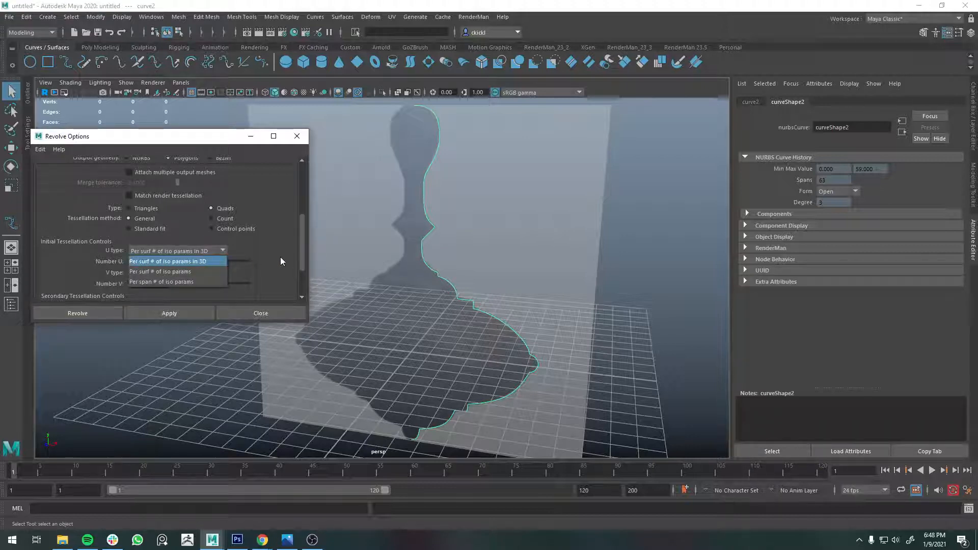
{"action": "left_click", "coordinate": [174, 263]}
{"action": "left_click", "coordinate": [210, 251]}
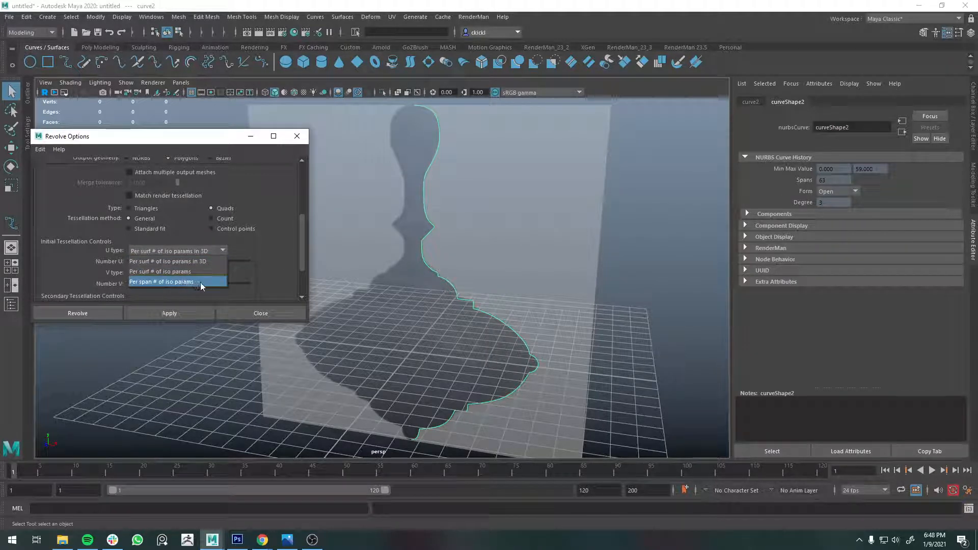
{"action": "left_click", "coordinate": [280, 260]}
{"action": "left_click", "coordinate": [170, 313]}
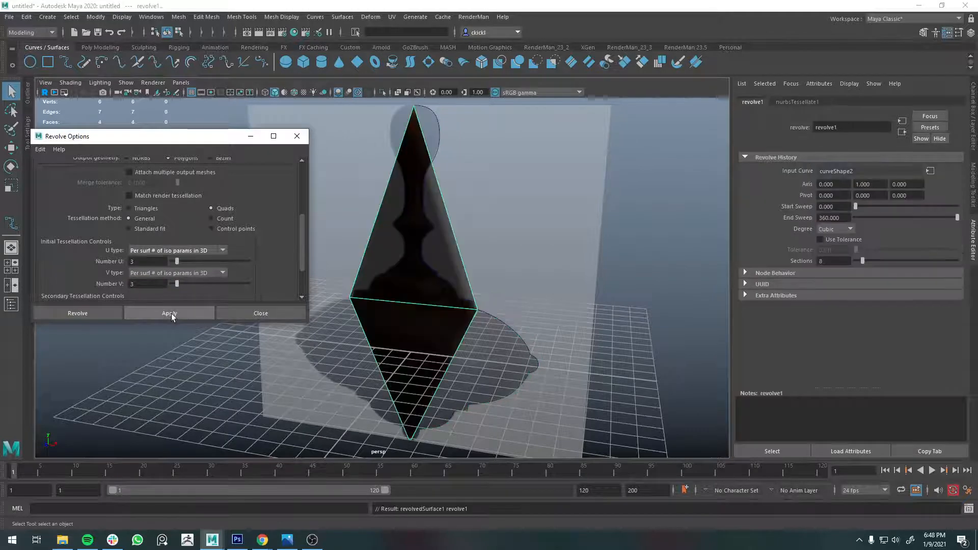
{"action": "key", "text": "ctrl+z"}
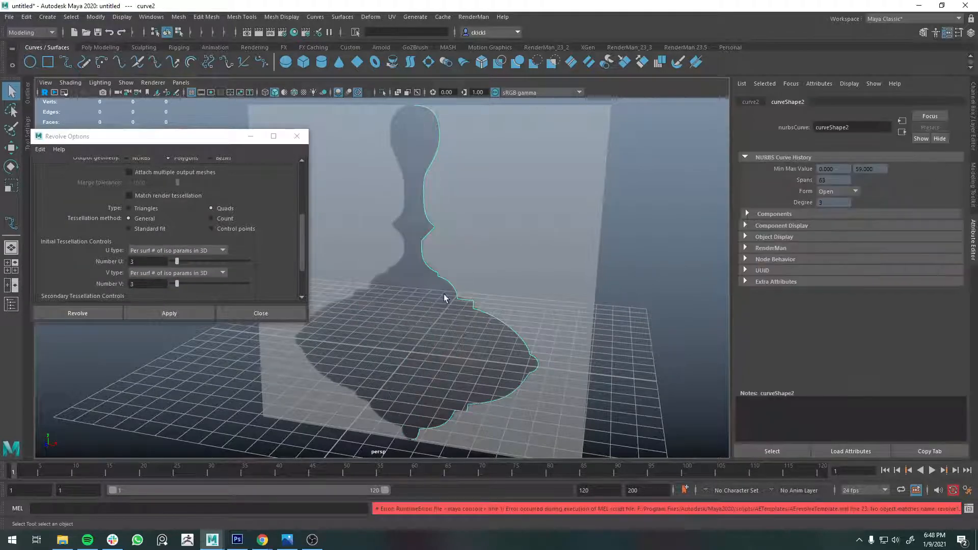
- Set both the U type and V type to Per span # of iso params and revolve the profile curve
{"action": "left_click", "coordinate": [196, 248]}
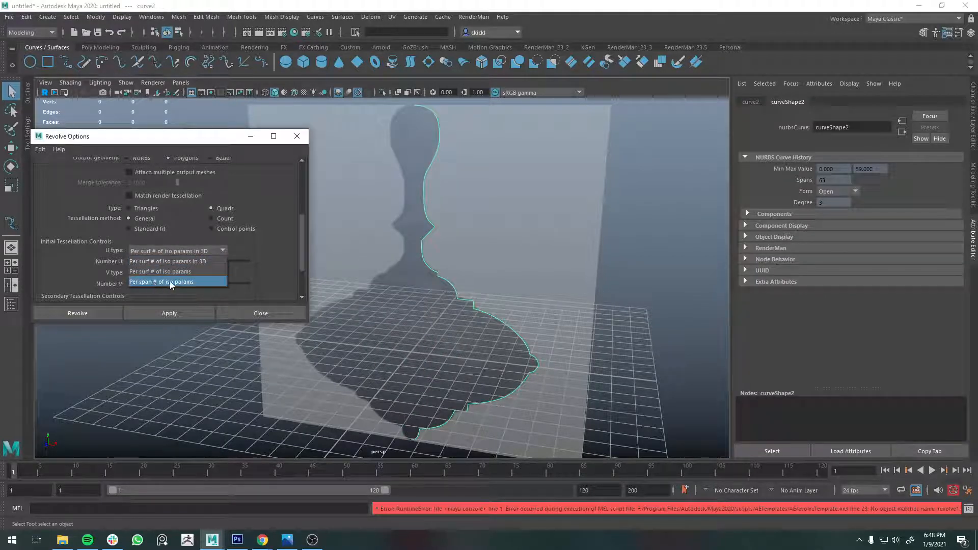
{"action": "left_click", "coordinate": [170, 281]}
{"action": "left_click", "coordinate": [204, 273]}
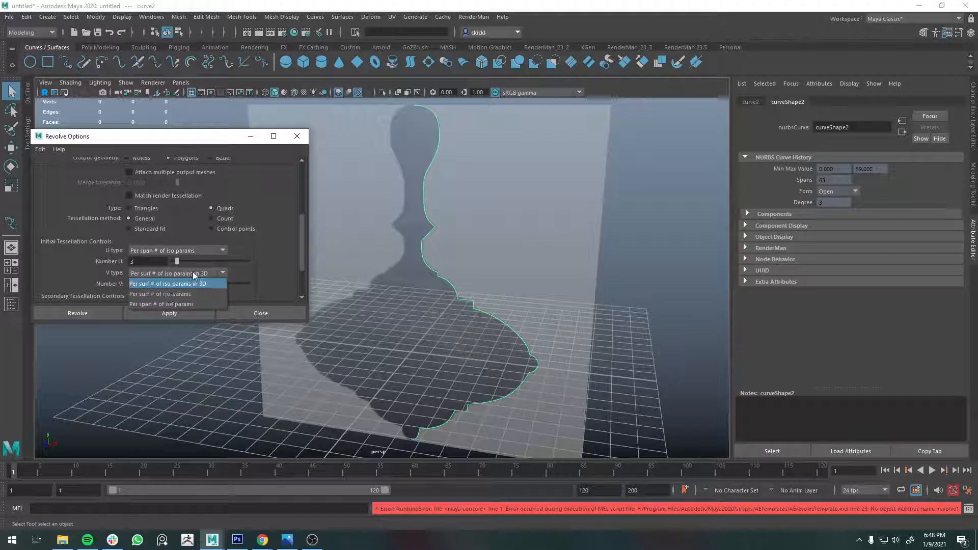
{"action": "left_click", "coordinate": [158, 305]}
{"action": "left_click", "coordinate": [181, 310]}
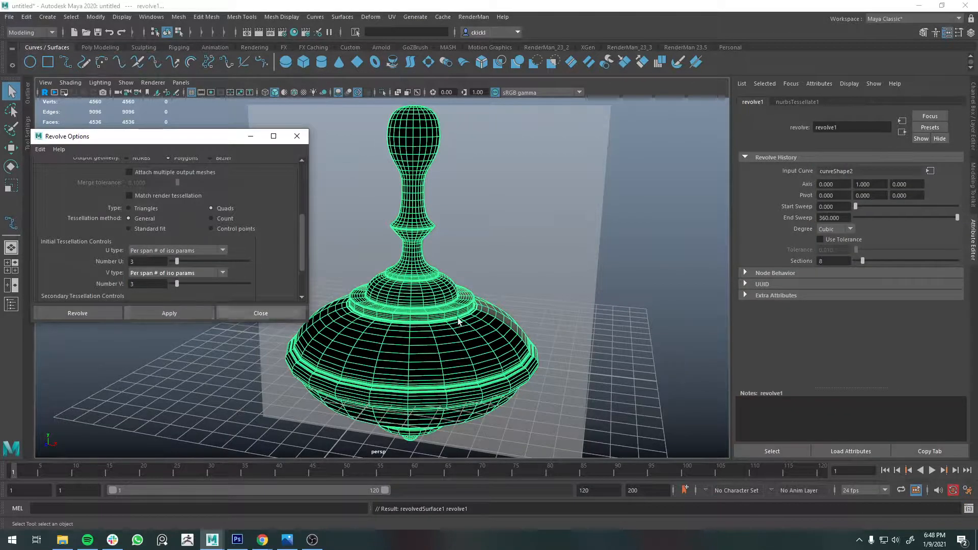
- Inspect the dense revolved mesh selected and deselected, and undo the revolve to return to the profile curve
{"action": "left_click_drag", "start_coordinate": [458, 321], "coordinate": [554, 300], "text": "alt"}
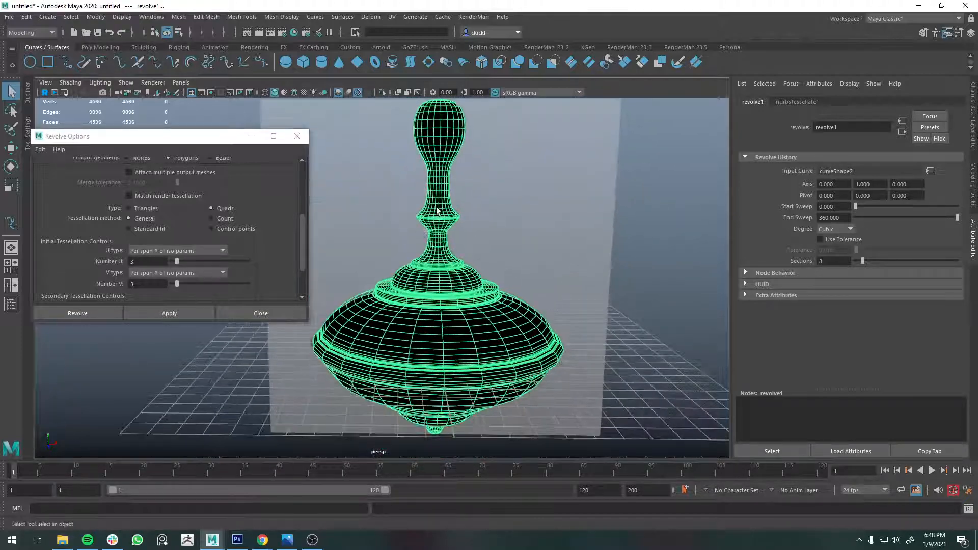
{"action": "left_click_drag", "start_coordinate": [438, 210], "coordinate": [535, 386], "text": "alt"}
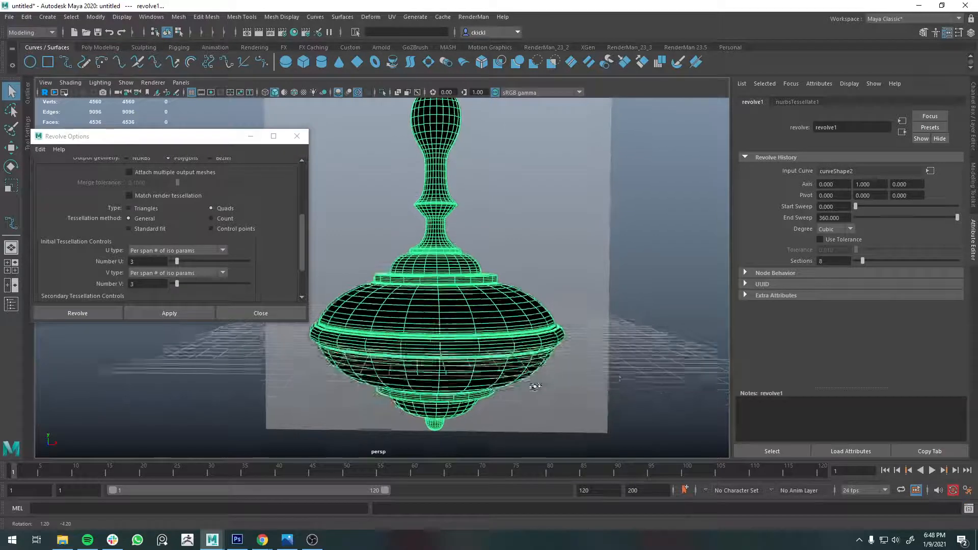
{"action": "left_click", "coordinate": [654, 350]}
{"action": "left_click", "coordinate": [467, 321]}
{"action": "key", "text": "ctrl+z"}
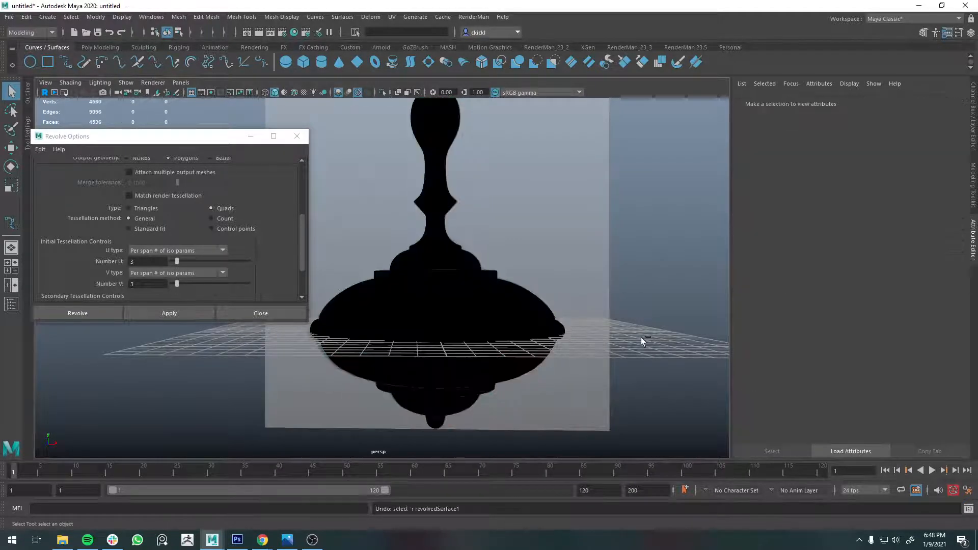
{"action": "left_click", "coordinate": [492, 296]}
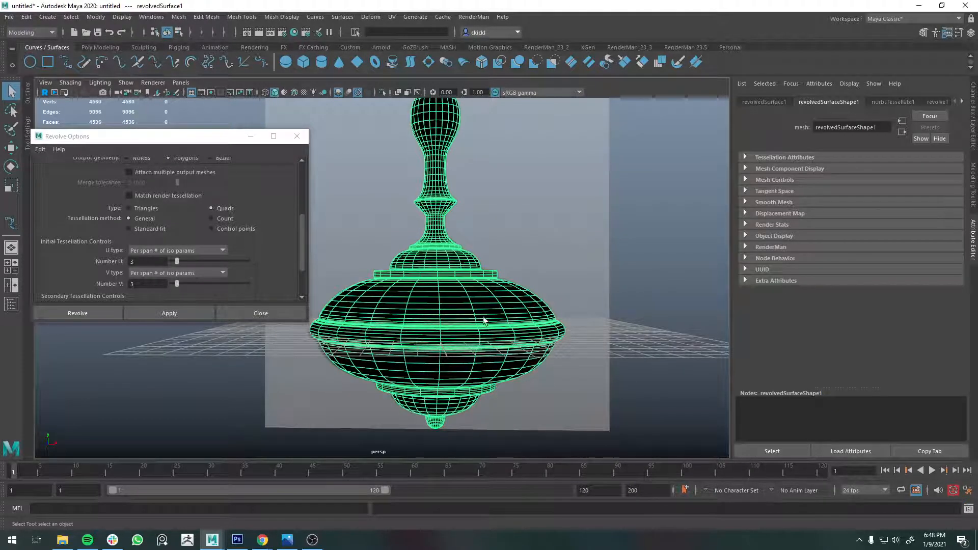
{"action": "left_click", "coordinate": [690, 283]}
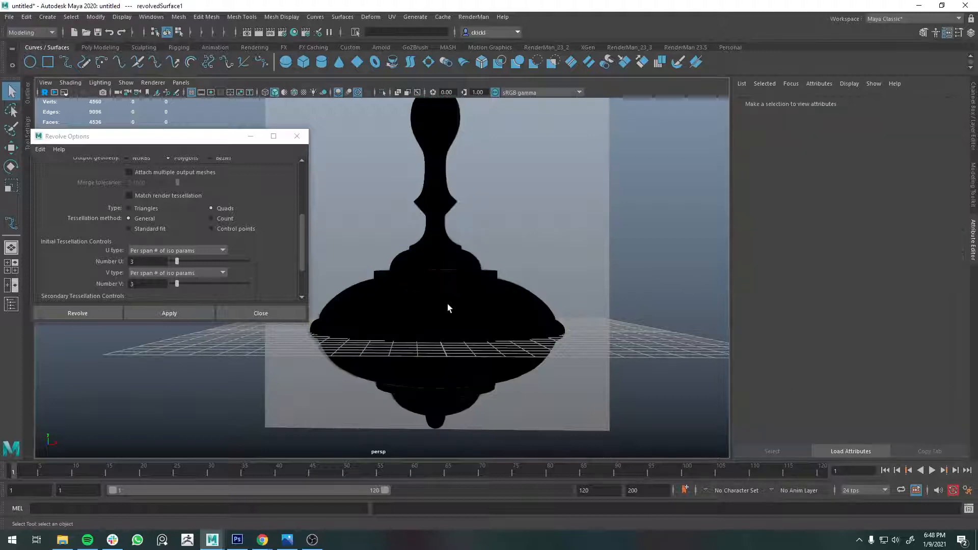
{"action": "left_click", "coordinate": [521, 317]}
{"action": "key", "text": "ctrl+z"}
{"action": "key", "text": "ctrl+z"}
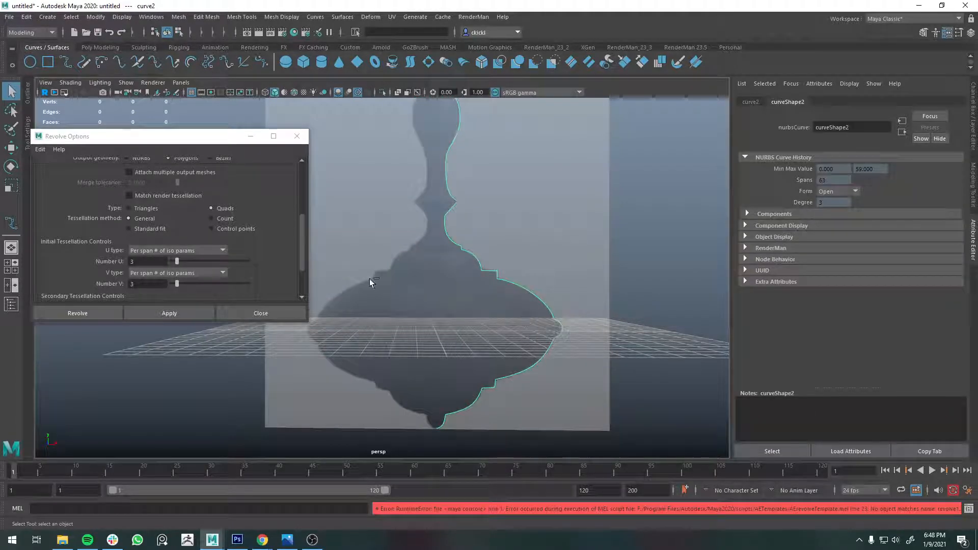
- Set Number U and Number V to 1 in the initial tessellation controls and revolve the profile curve
{"action": "scroll", "coordinate": [255, 263], "scroll_direction": "down", "scroll_amount": 3}
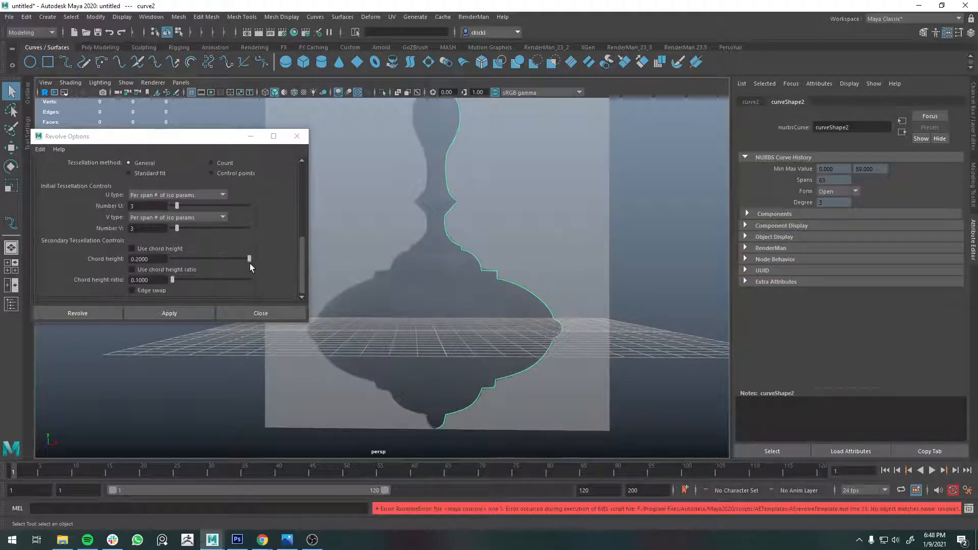
{"action": "left_click", "coordinate": [144, 206]}
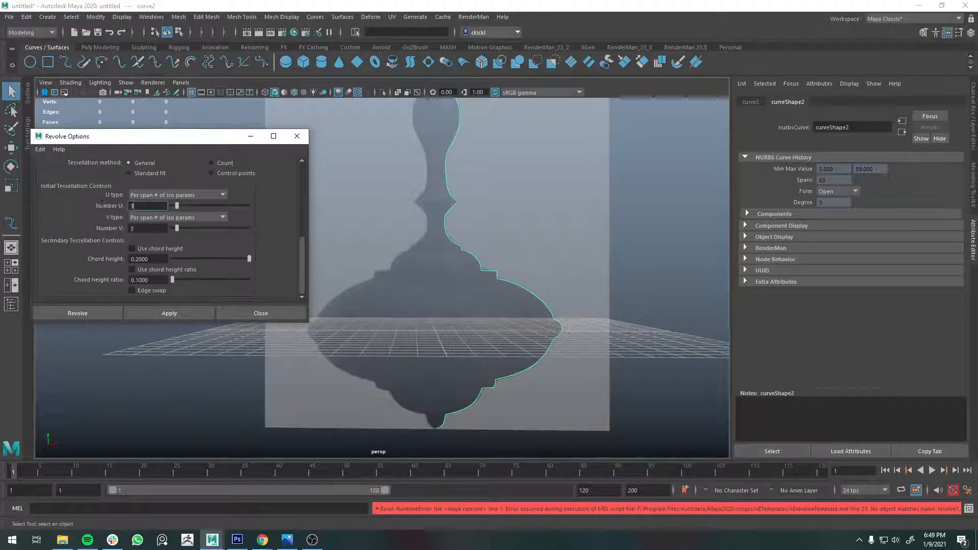
{"action": "key", "text": "Tab"}
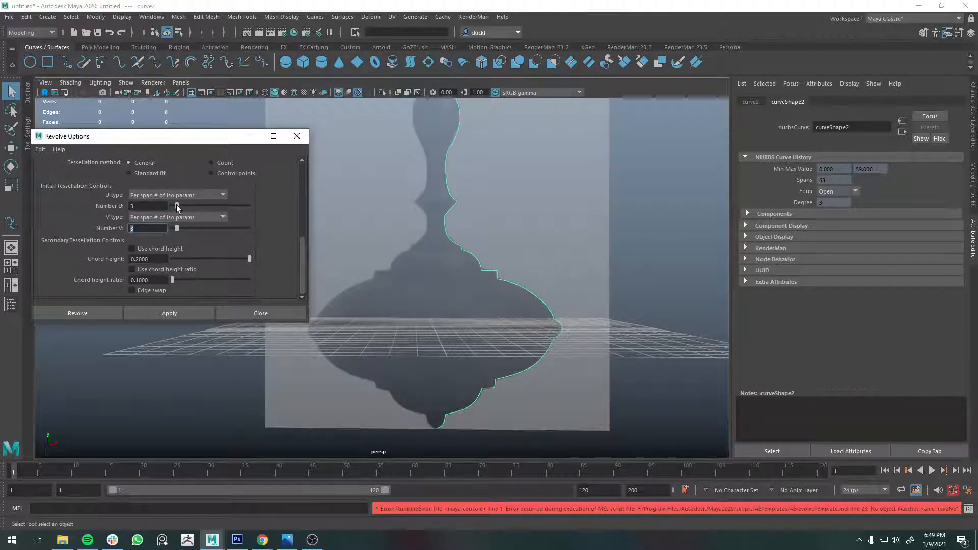
{"action": "type", "text": "1"}
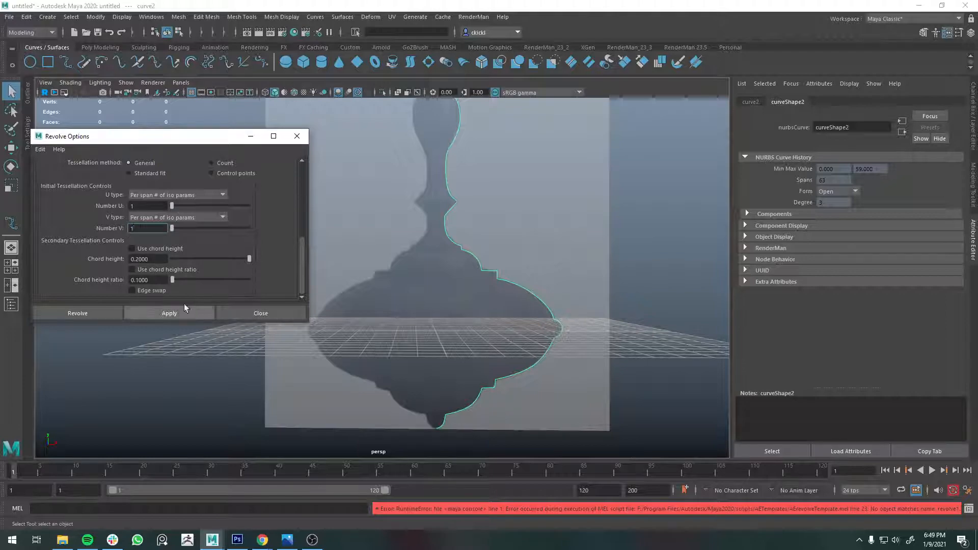
{"action": "left_click", "coordinate": [186, 316]}
- Compare the revolved top with and without smooth preview, and check its roundness from above
{"action": "left_click_drag", "start_coordinate": [614, 300], "coordinate": [475, 316], "text": "alt"}
{"action": "left_click", "coordinate": [599, 284]}
{"action": "left_click", "coordinate": [448, 308]}
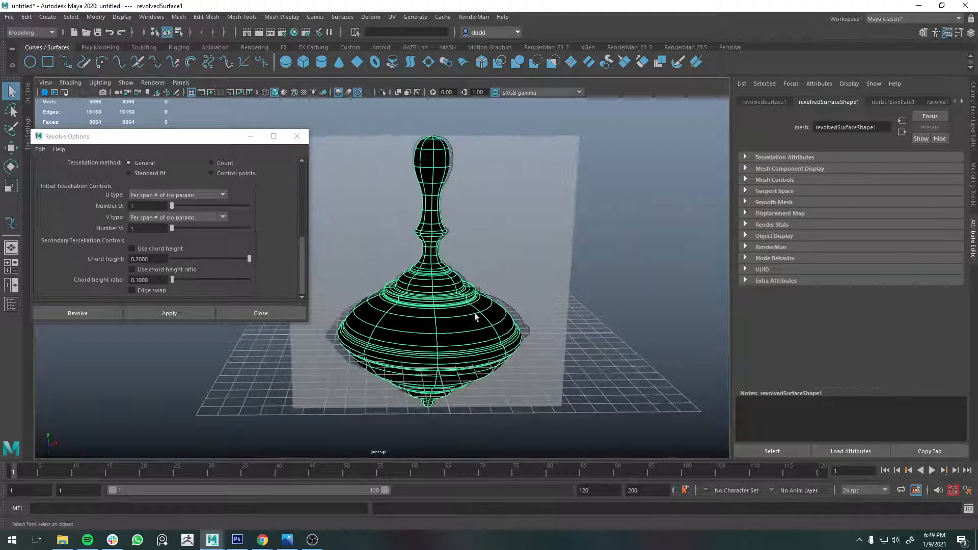
{"action": "key", "text": "1"}
{"action": "key", "text": "3"}
{"action": "key", "text": "1"}
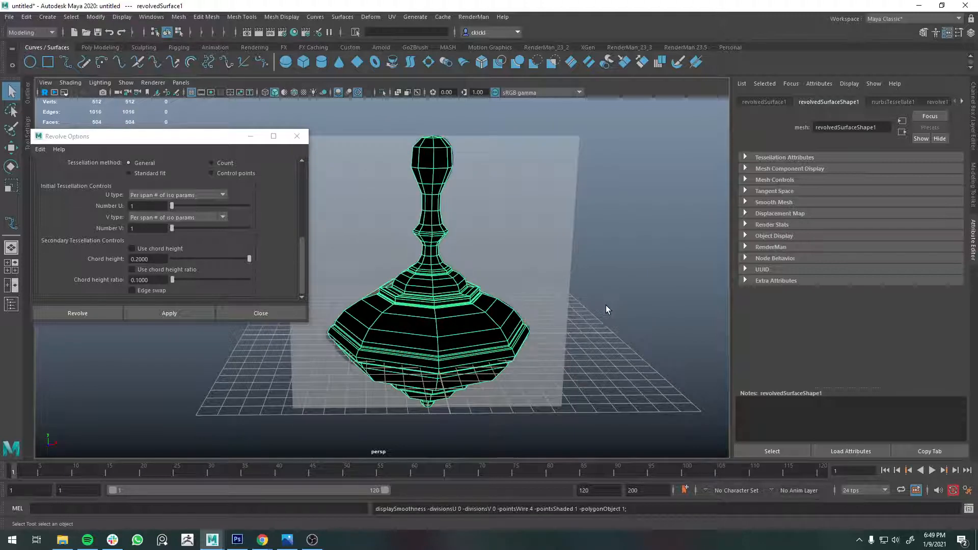
{"action": "scroll", "coordinate": [262, 278], "scroll_direction": "up", "scroll_amount": 4}
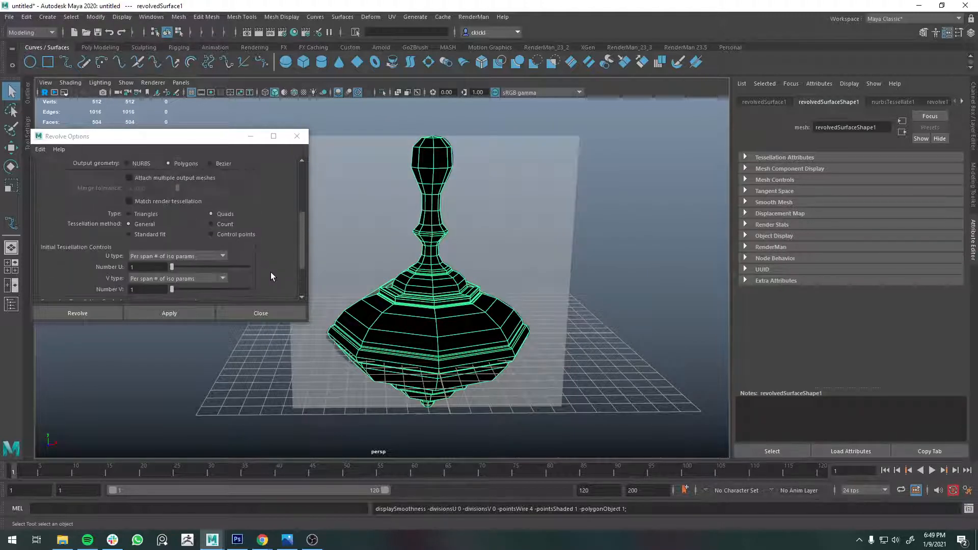
{"action": "left_click_drag", "start_coordinate": [630, 294], "coordinate": [514, 354], "text": "alt"}
{"action": "key", "text": "3"}
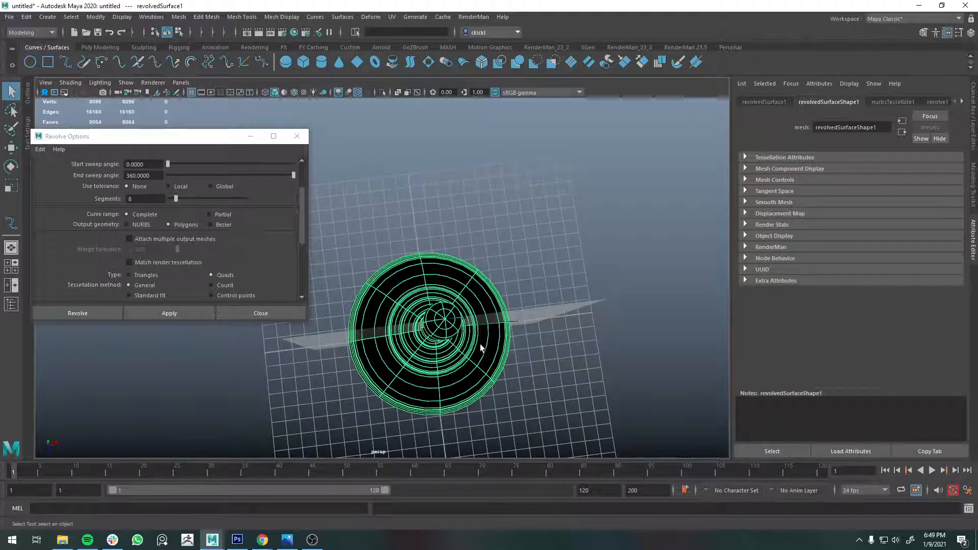
- Undo the smooth preview changes and the revolve to get back to the profile curve
{"action": "key", "text": "ctrl+z"}
{"action": "key", "text": "ctrl+z"}
{"action": "key", "text": "ctrl+z"}
{"action": "key", "text": "ctrl+z"}
{"action": "key", "text": "ctrl+z"}
- Set the revolve segments to 12, revolve the profile curve and close the Revolve options
{"action": "left_click_drag", "start_coordinate": [309, 395], "coordinate": [289, 344], "text": "alt"}
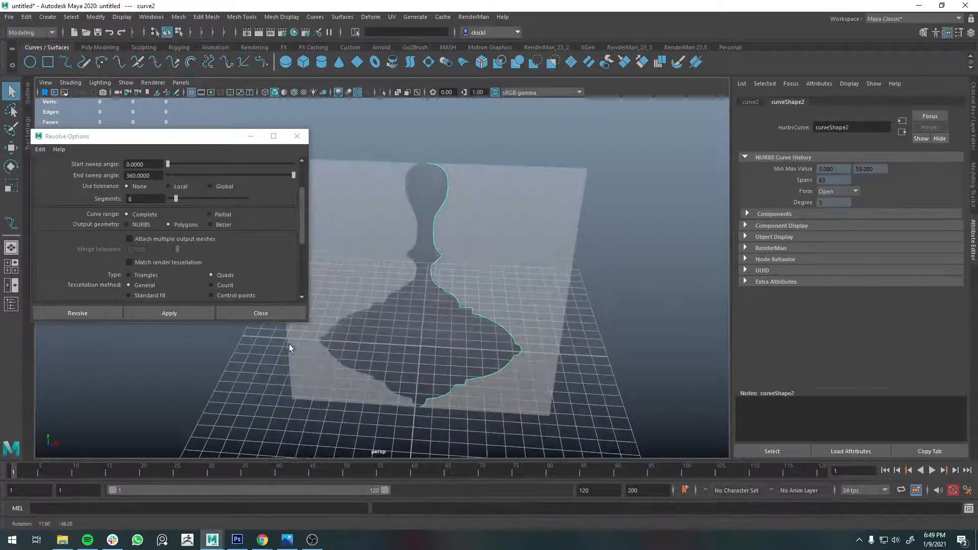
{"action": "left_click_drag", "start_coordinate": [141, 199], "coordinate": [89, 198]}
{"action": "type", "text": "12"}
{"action": "key", "text": "Return"}
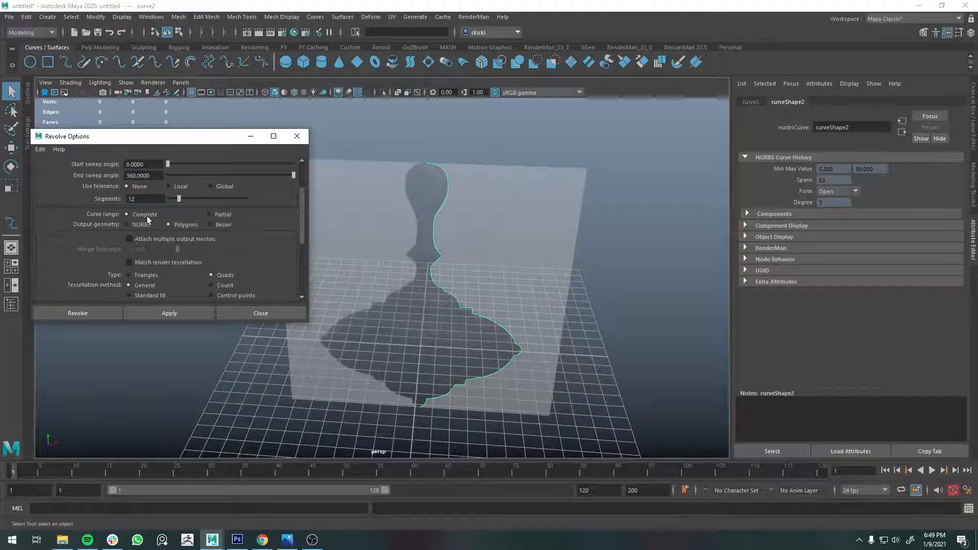
{"action": "left_click", "coordinate": [168, 312]}
{"action": "left_click_drag", "start_coordinate": [387, 265], "coordinate": [453, 312], "text": "alt"}
{"action": "right_click", "coordinate": [430, 308]}
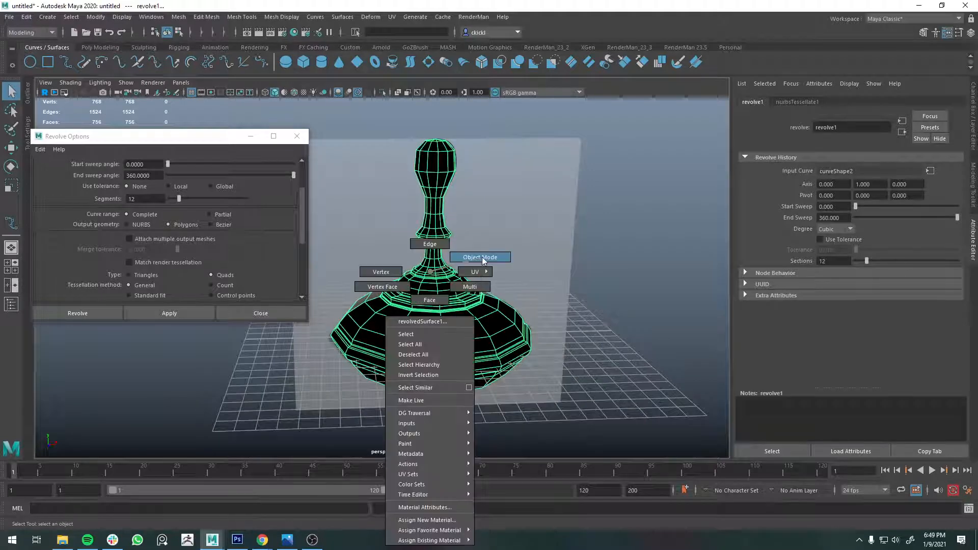
{"action": "left_click", "coordinate": [257, 313]}
- Reverse the normals of the black revolved mesh so its faces point outward, and clear the selection
{"action": "left_click_drag", "start_coordinate": [575, 371], "coordinate": [585, 342], "text": "alt"}
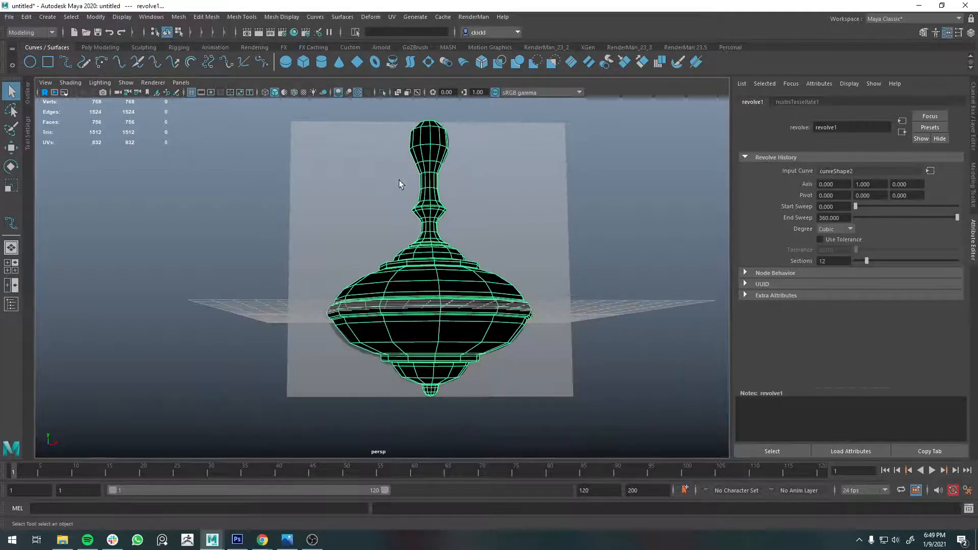
{"action": "left_click_drag", "start_coordinate": [399, 180], "coordinate": [486, 349], "text": "alt"}
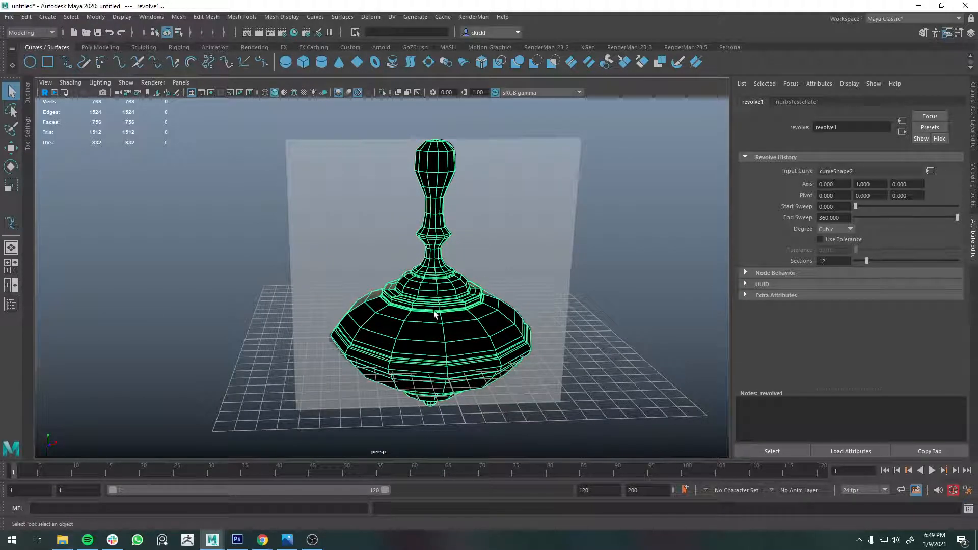
{"action": "left_click_drag", "start_coordinate": [529, 314], "coordinate": [517, 338], "text": "alt"}
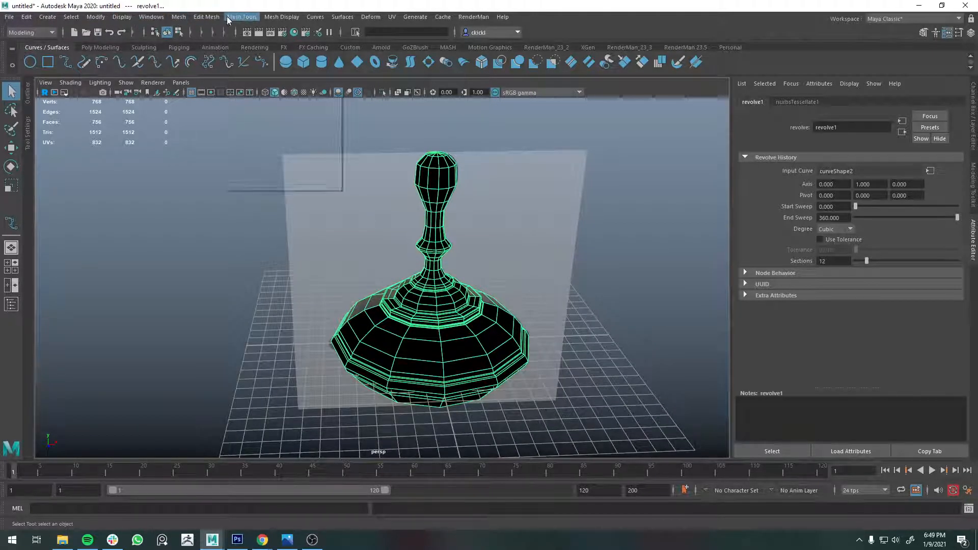
{"action": "left_click", "coordinate": [281, 16]}
{"action": "left_click", "coordinate": [302, 70]}
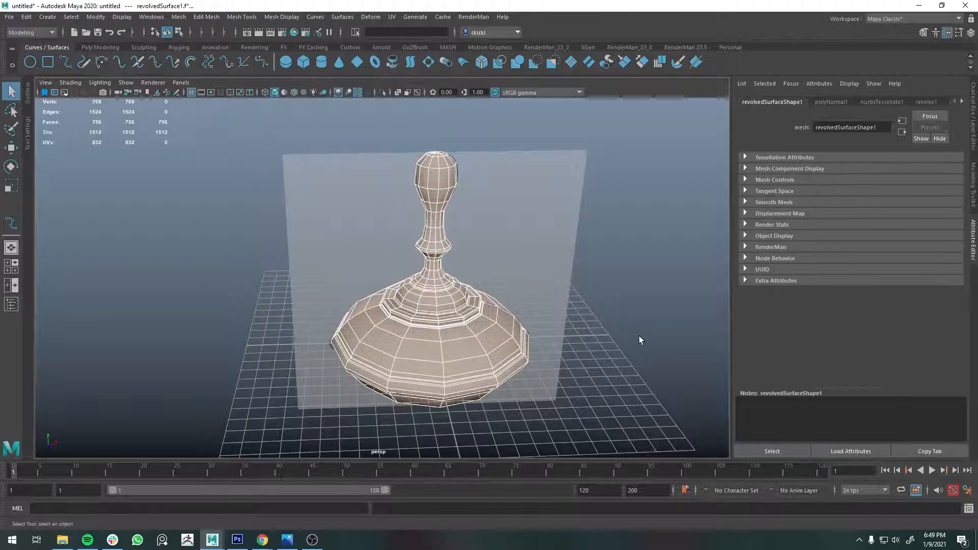
{"action": "left_click", "coordinate": [634, 331]}
- Hide the reference image plane and assign a material to the revolved top
{"action": "left_click_drag", "start_coordinate": [629, 328], "coordinate": [548, 253], "text": "alt"}
{"action": "left_click", "coordinate": [549, 259]}
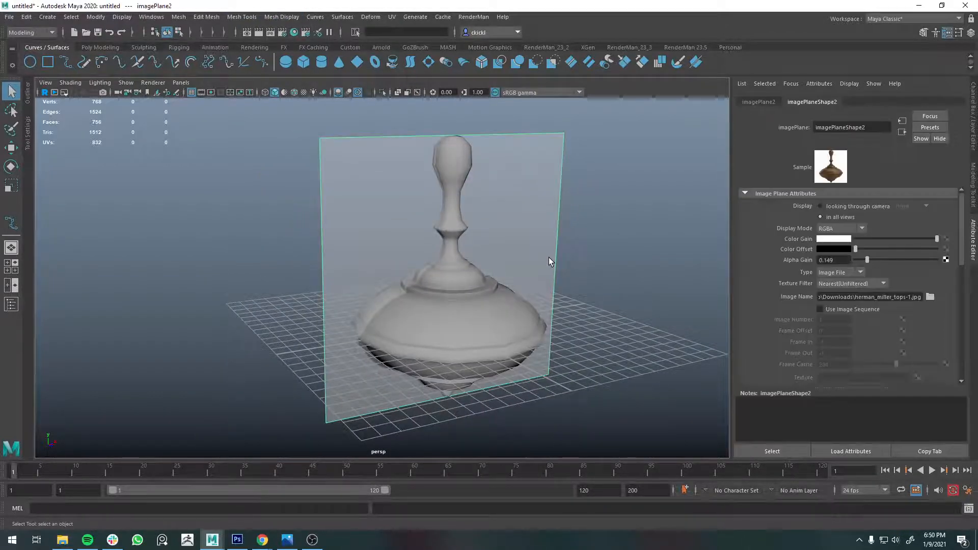
{"action": "key", "text": "ctrl+h"}
{"action": "left_click", "coordinate": [466, 310]}
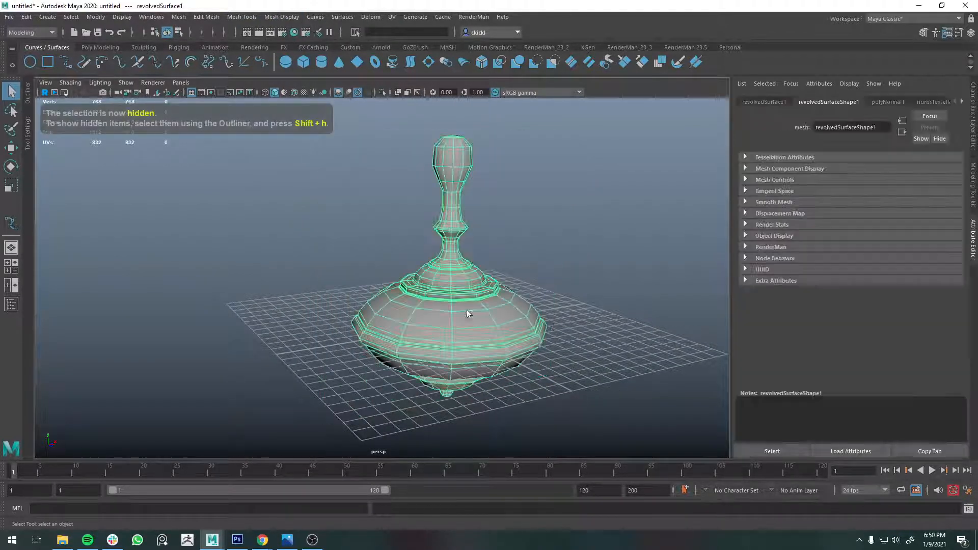
{"action": "right_click_drag", "start_coordinate": [484, 272], "coordinate": [551, 511]}
{"action": "left_click", "coordinate": [580, 367]}
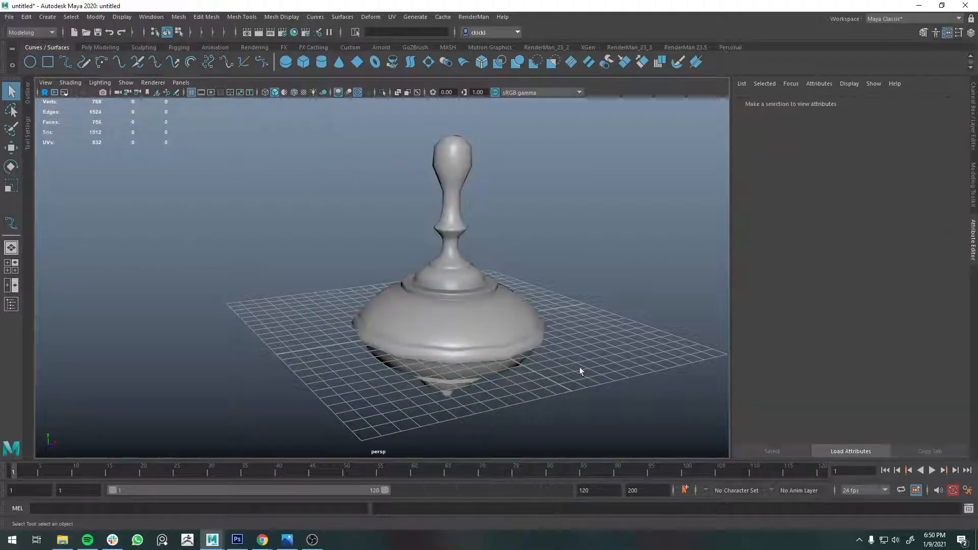
- Turn on smooth preview for the revolved top and examine its stem, body and underside from several angles
{"action": "left_click", "coordinate": [545, 351]}
{"action": "key", "text": "3"}
{"action": "left_click_drag", "start_coordinate": [582, 288], "coordinate": [549, 334], "text": "alt"}
{"action": "scroll", "coordinate": [478, 299], "scroll_direction": "up", "scroll_amount": 5}
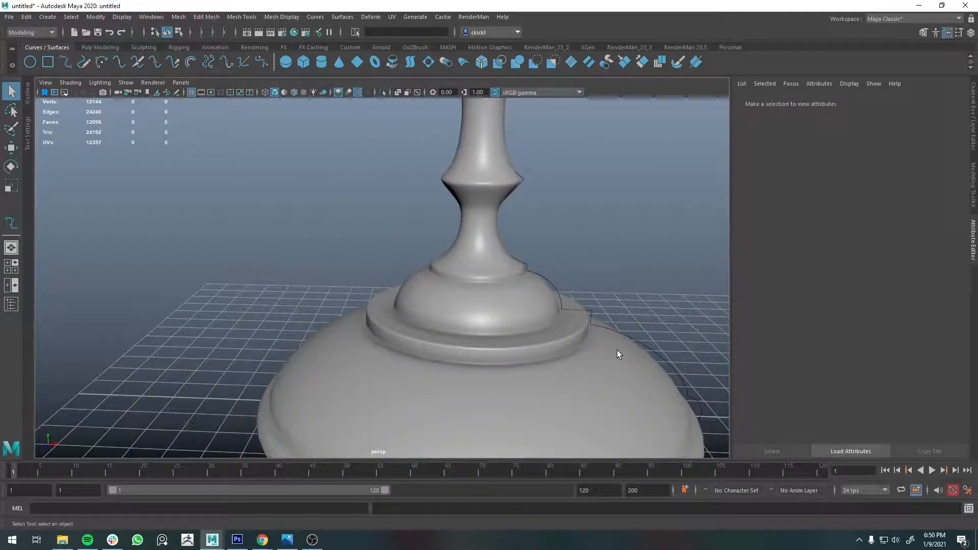
{"action": "scroll", "coordinate": [542, 319], "scroll_direction": "down", "scroll_amount": 6}
{"action": "left_click_drag", "start_coordinate": [435, 313], "coordinate": [495, 312], "text": "alt"}
{"action": "scroll", "coordinate": [355, 298], "scroll_direction": "up", "scroll_amount": 3}
{"action": "middle_click_drag", "start_coordinate": [456, 200], "coordinate": [462, 329], "text": "alt"}
{"action": "left_click_drag", "start_coordinate": [462, 366], "coordinate": [415, 196], "text": "alt"}
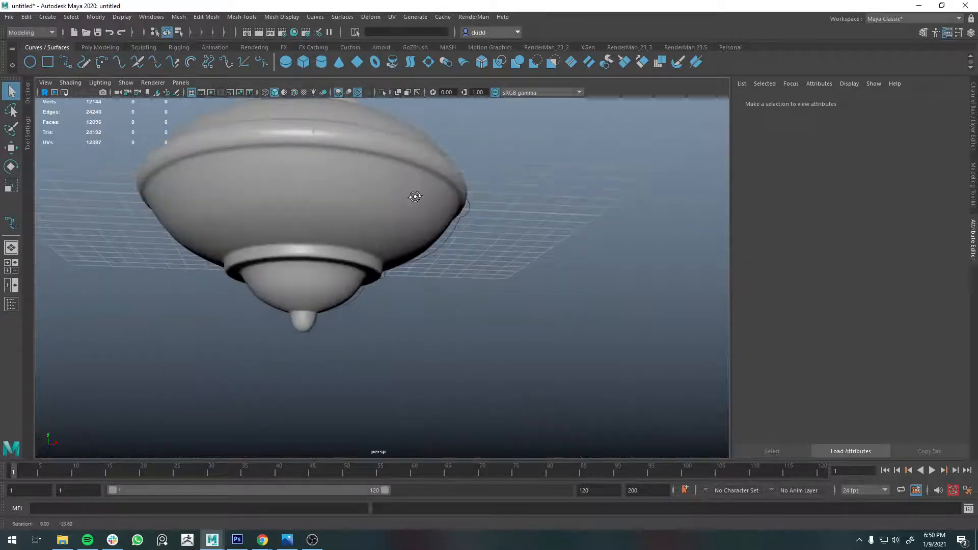
{"action": "left_click_drag", "start_coordinate": [473, 231], "coordinate": [423, 309], "text": "alt"}
- Move a control vertex on the profile curve's upper body section upward to reshape the revolved mesh through its construction history
{"action": "right_click_drag", "start_coordinate": [475, 295], "coordinate": [461, 297]}
{"action": "left_click", "coordinate": [478, 303]}
{"action": "key", "text": "w"}
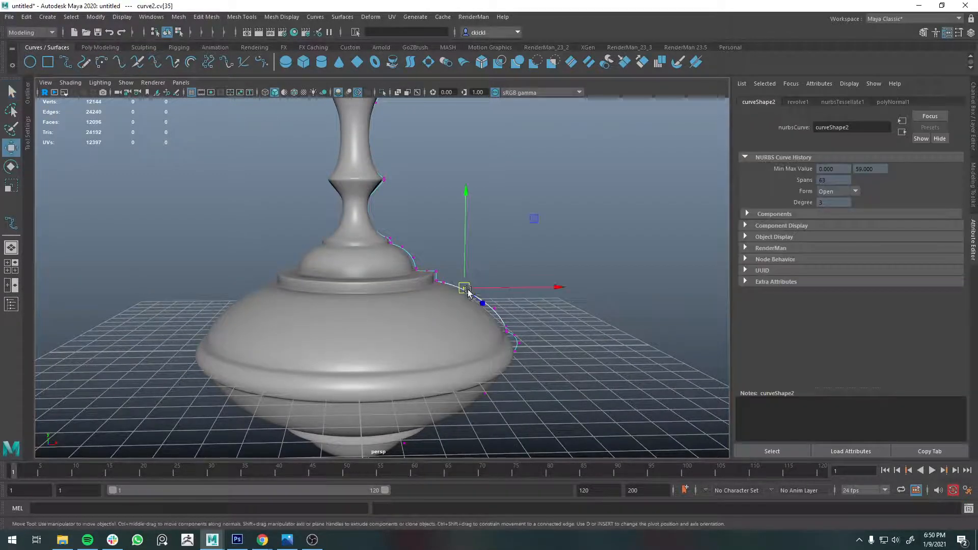
{"action": "left_click_drag", "start_coordinate": [466, 286], "coordinate": [481, 210]}
{"action": "scroll", "coordinate": [586, 240], "scroll_direction": "down", "scroll_amount": 4}
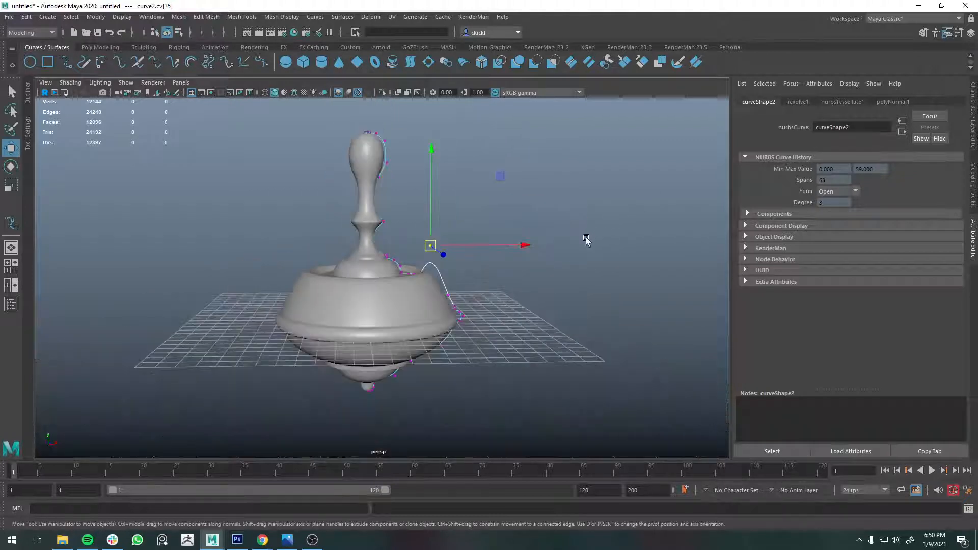
- Show the revolved top's inputs in the Channel Box and expand its revolve1 attributes
{"action": "left_click", "coordinate": [973, 125]}
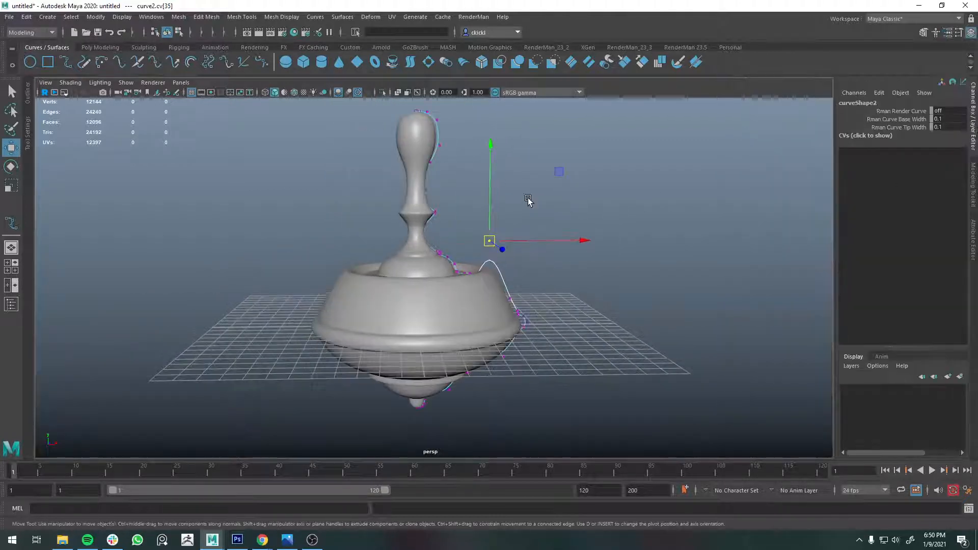
{"action": "left_click", "coordinate": [411, 193]}
{"action": "scroll", "coordinate": [854, 248], "scroll_direction": "down", "scroll_amount": 3}
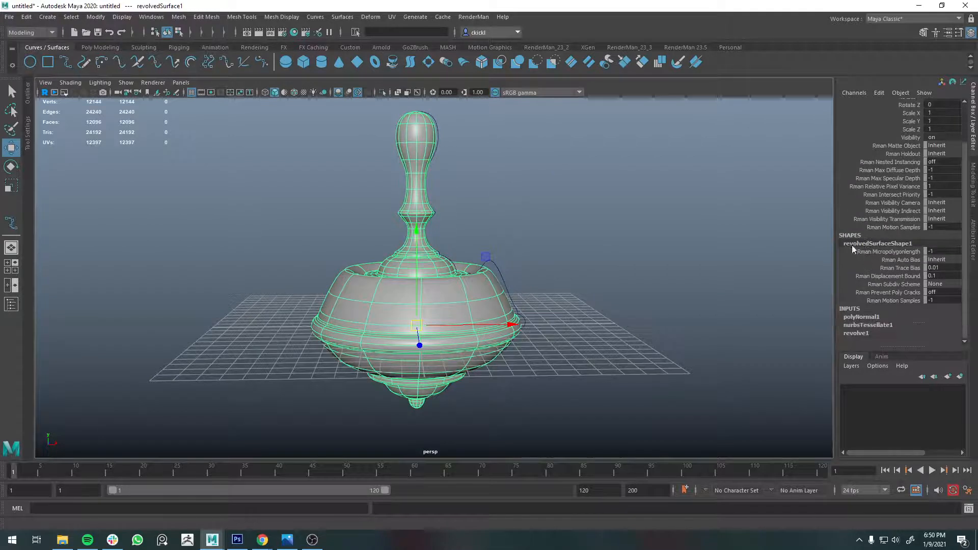
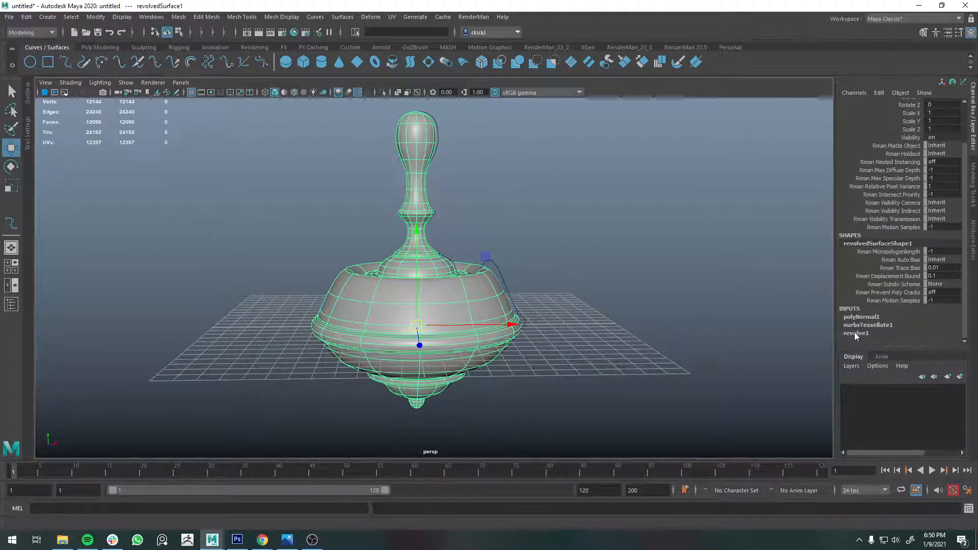
{"action": "left_click", "coordinate": [873, 332]}
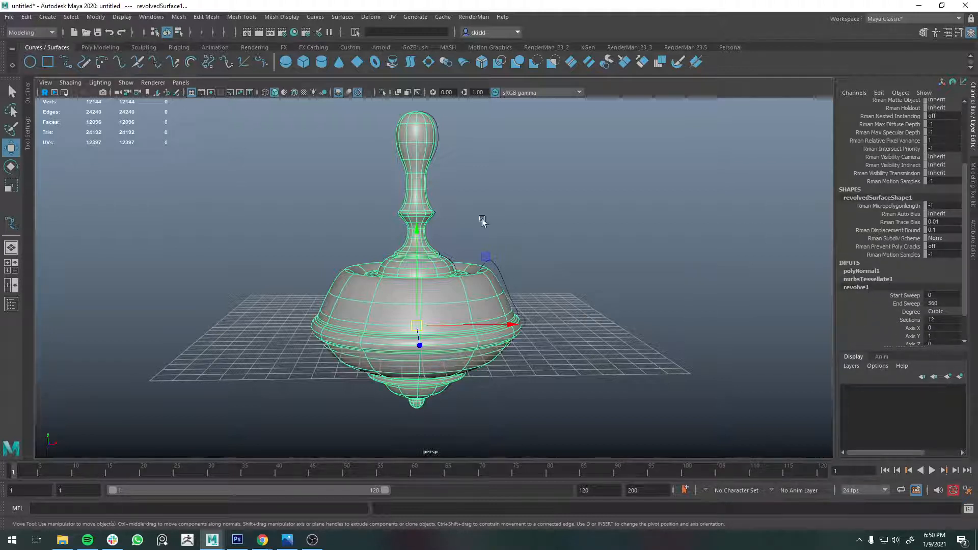
- Try reshaping the upper body by moving a control vertex on the profile curve inward toward the stem
{"action": "left_click", "coordinate": [583, 261]}
{"action": "left_click", "coordinate": [504, 299]}
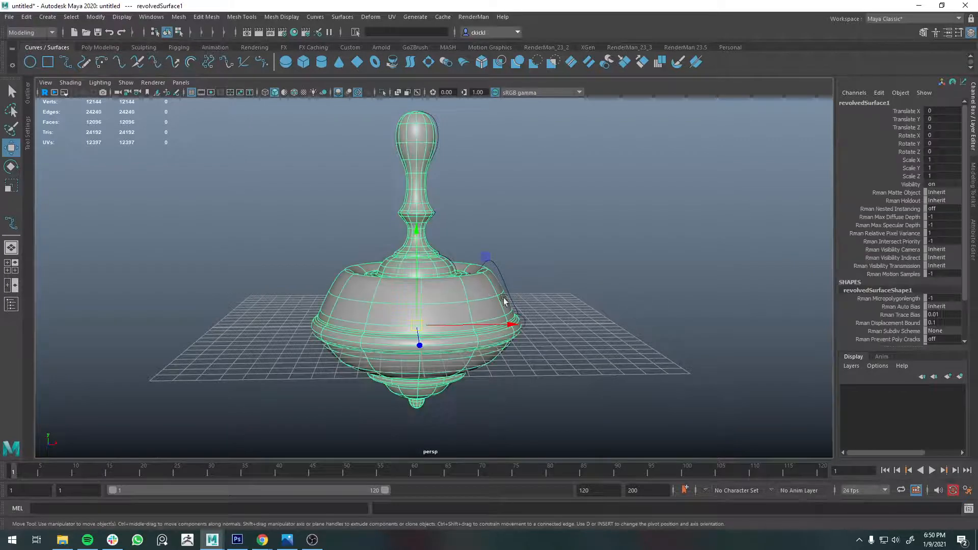
{"action": "left_click", "coordinate": [500, 271]}
{"action": "right_click_drag", "start_coordinate": [500, 273], "coordinate": [454, 271]}
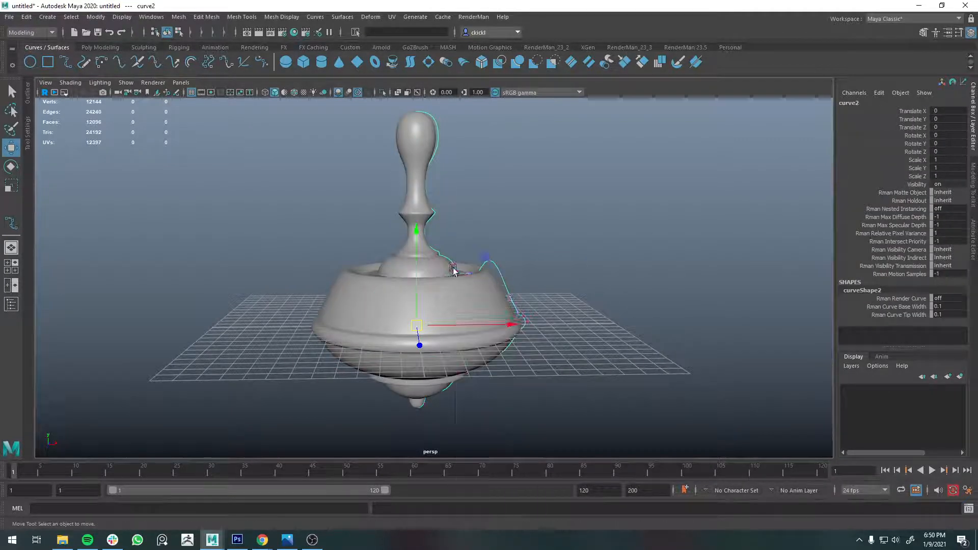
{"action": "left_click", "coordinate": [510, 297]}
{"action": "left_click_drag", "start_coordinate": [511, 298], "coordinate": [473, 308]}
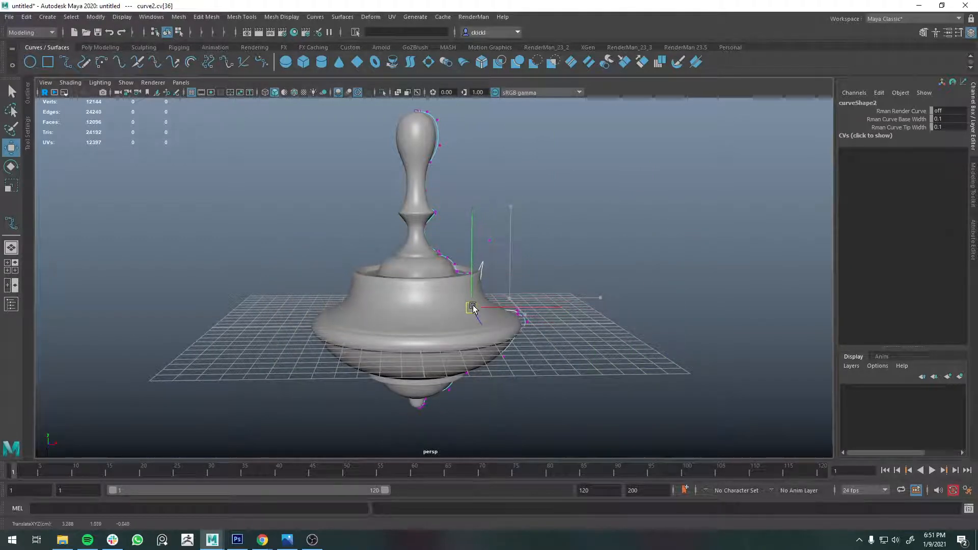
{"action": "mouse_move", "coordinate": [641, 323]}
{"action": "left_mouse_down", "text": "alt"}
{"action": "mouse_move", "coordinate": [633, 365]}
{"action": "mouse_move", "coordinate": [635, 317]}
{"action": "left_mouse_up", "text": "alt"}
{"action": "key", "text": "ctrl+z"}
{"action": "key", "text": "ctrl+z"}
{"action": "key", "text": "ctrl+z"}
{"action": "scroll", "coordinate": [484, 277], "scroll_direction": "up", "scroll_amount": 3}
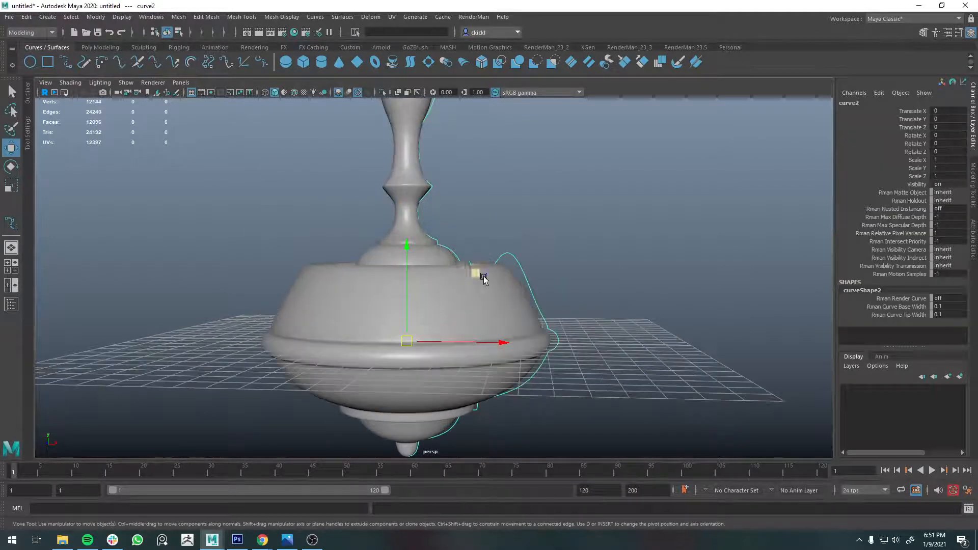
- Try moving the whole profile curve about 10.12 units along X
{"action": "left_click", "coordinate": [526, 275]}
{"action": "left_click", "coordinate": [524, 276]}
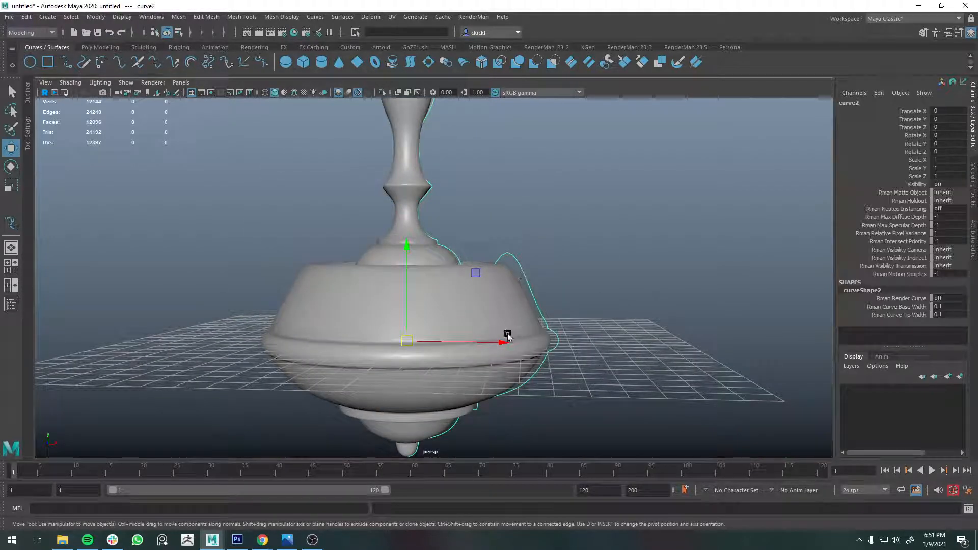
{"action": "left_click_drag", "start_coordinate": [508, 337], "coordinate": [561, 279]}
{"action": "key", "text": "ctrl+z"}
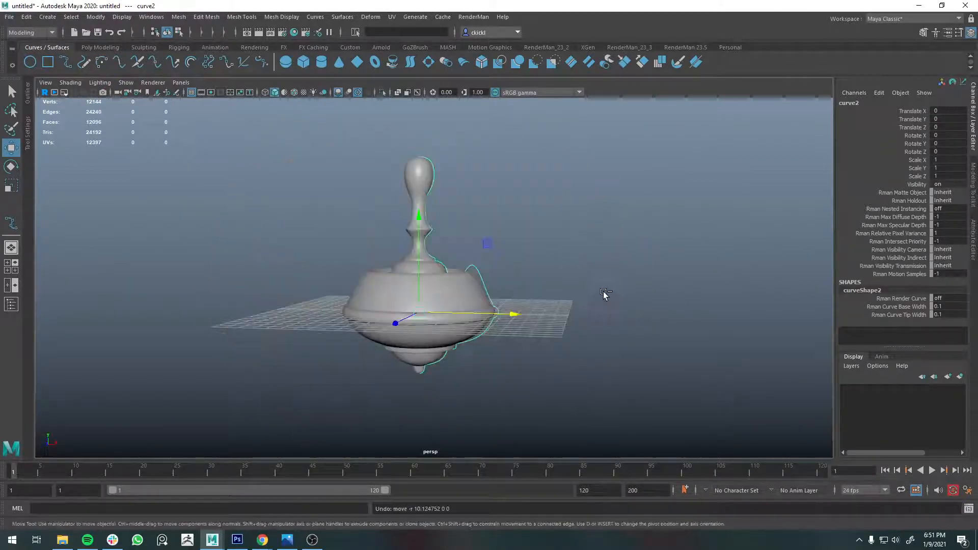
- Undo the earlier control vertex edits to restore the original profile of the top's body
{"action": "scroll", "coordinate": [603, 293], "scroll_direction": "up", "scroll_amount": 4}
{"action": "left_click_drag", "start_coordinate": [495, 275], "coordinate": [526, 285], "text": "alt"}
{"action": "key", "text": "ctrl+z"}
{"action": "key", "text": "ctrl+z"}
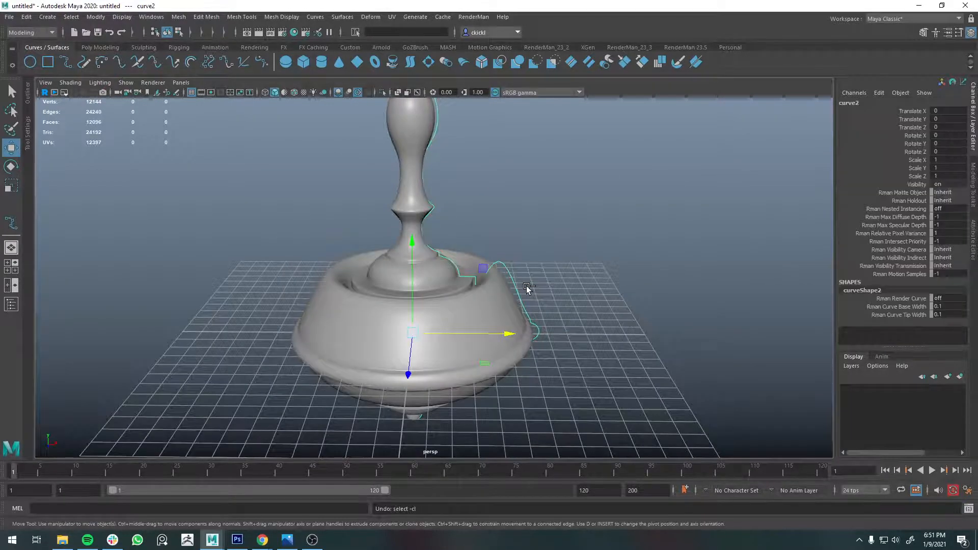
{"action": "key", "text": "ctrl+z"}
{"action": "key", "text": "ctrl+z"}
{"action": "key", "text": "ctrl+z"}
{"action": "key", "text": "ctrl+z"}
{"action": "key", "text": "ctrl+z"}
{"action": "key", "text": "ctrl+z"}
{"action": "mouse_move", "coordinate": [527, 286]}
{"action": "left_mouse_down", "text": "alt"}
{"action": "mouse_move", "coordinate": [526, 262]}
{"action": "mouse_move", "coordinate": [509, 290]}
{"action": "left_mouse_up", "text": "alt"}
{"action": "right_click_drag", "start_coordinate": [509, 291], "coordinate": [539, 289]}
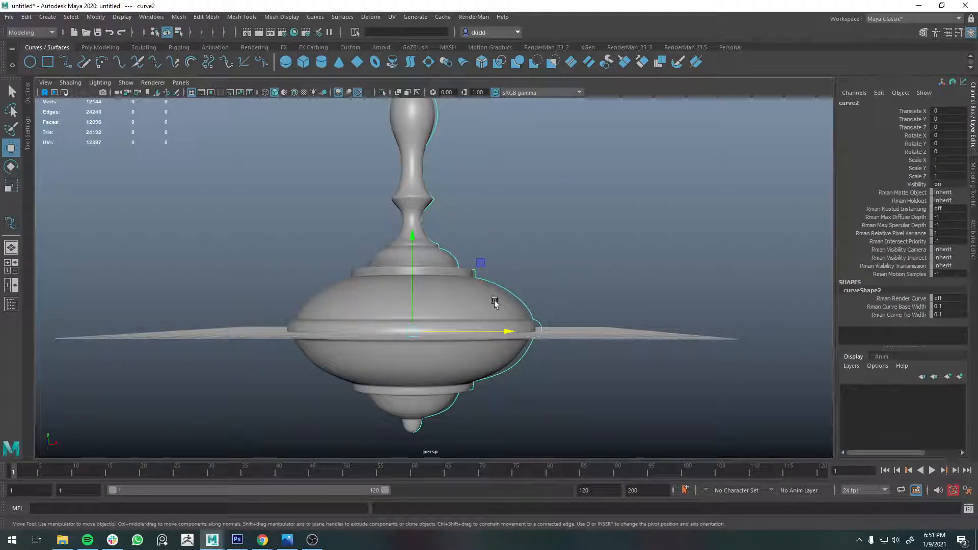
- Try deleting the profile curve while the revolved top keeps its construction history
{"action": "key", "text": "q"}
{"action": "left_click", "coordinate": [466, 306]}
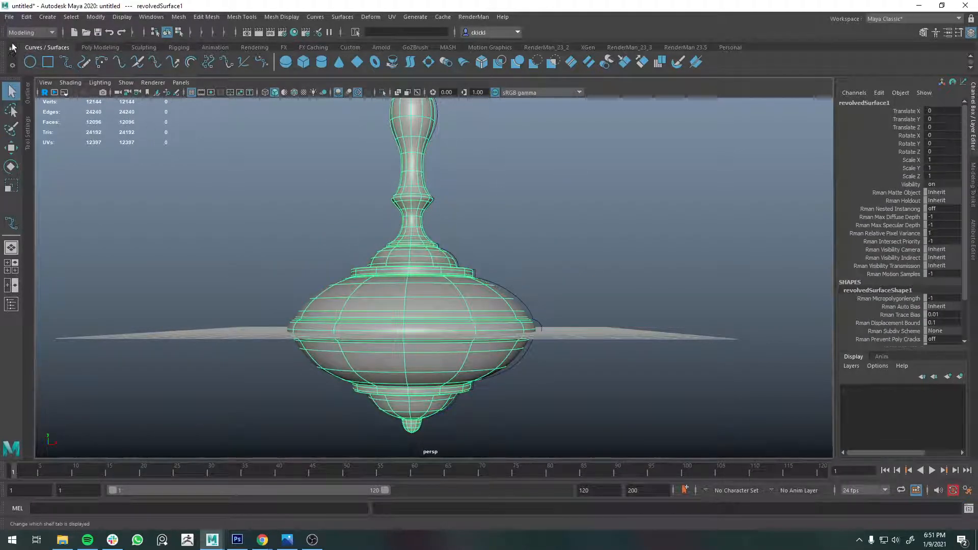
{"action": "left_click", "coordinate": [25, 17]}
{"action": "left_click", "coordinate": [503, 289]}
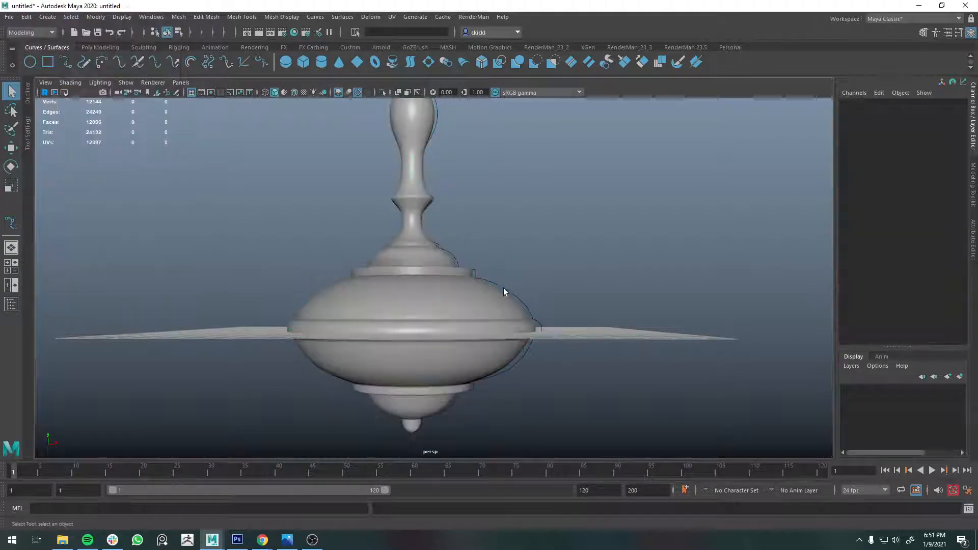
{"action": "left_click", "coordinate": [511, 292]}
{"action": "key", "text": "Delete"}
{"action": "key", "text": "ctrl+z"}
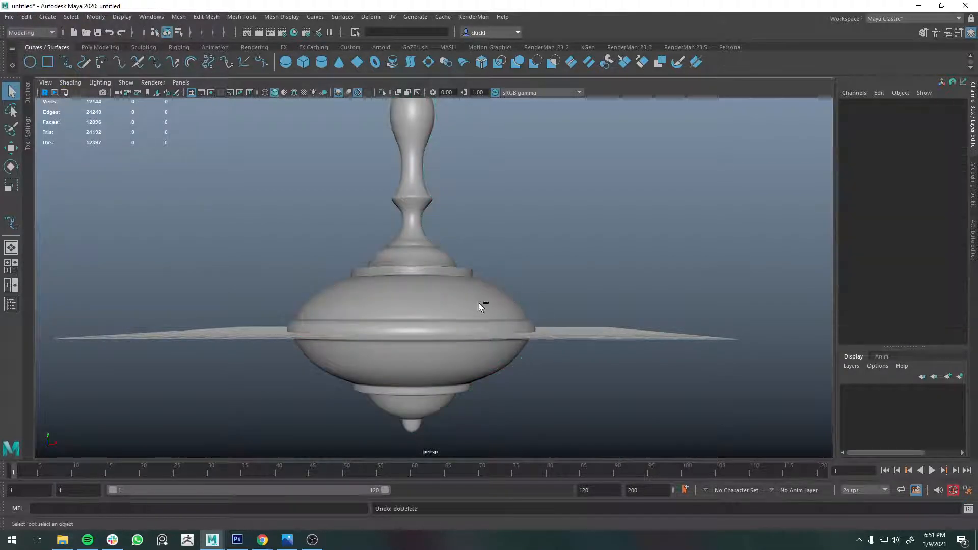
- Delete the non-deformer history of the revolved top to detach it from the profile curve
{"action": "left_click", "coordinate": [479, 304]}
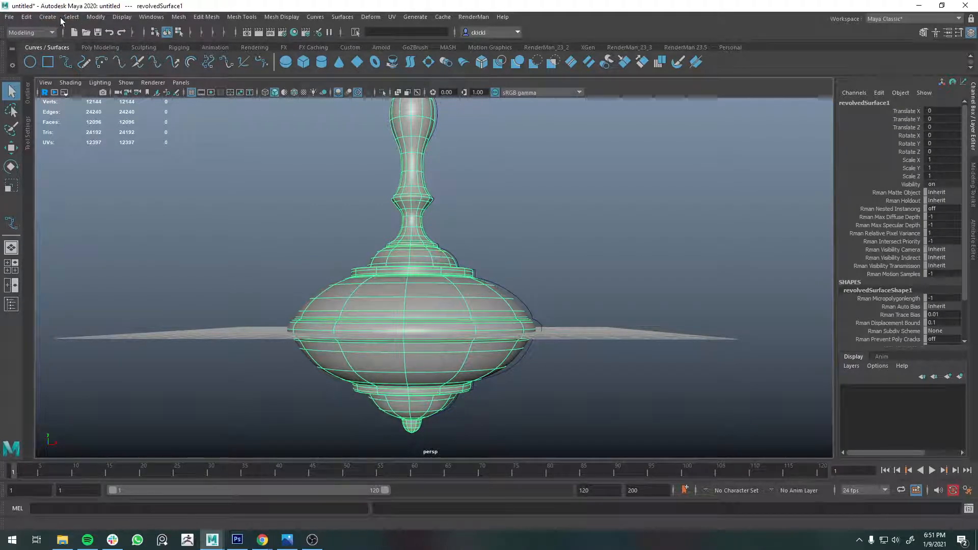
{"action": "left_click", "coordinate": [28, 18]}
{"action": "mouse_move", "coordinate": [102, 133]}
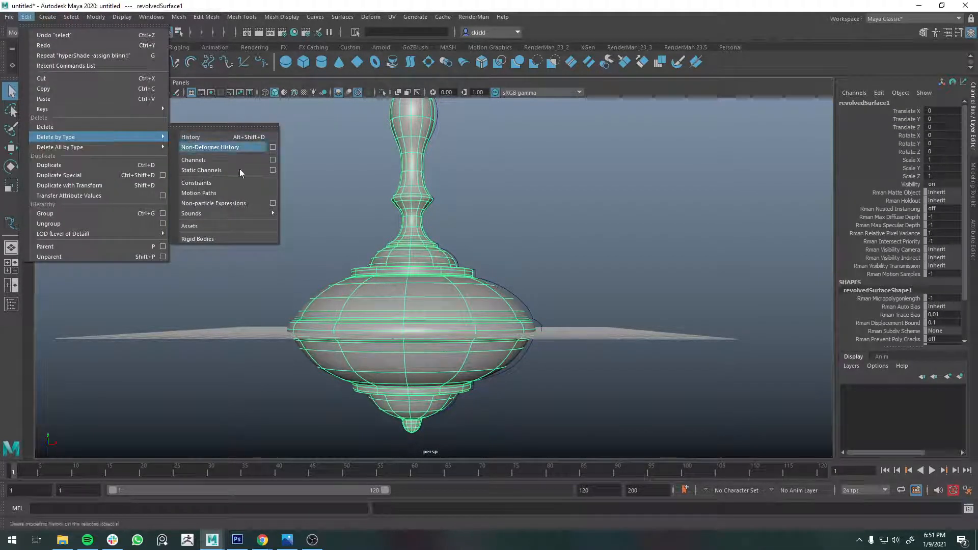
{"action": "left_click", "coordinate": [204, 147]}
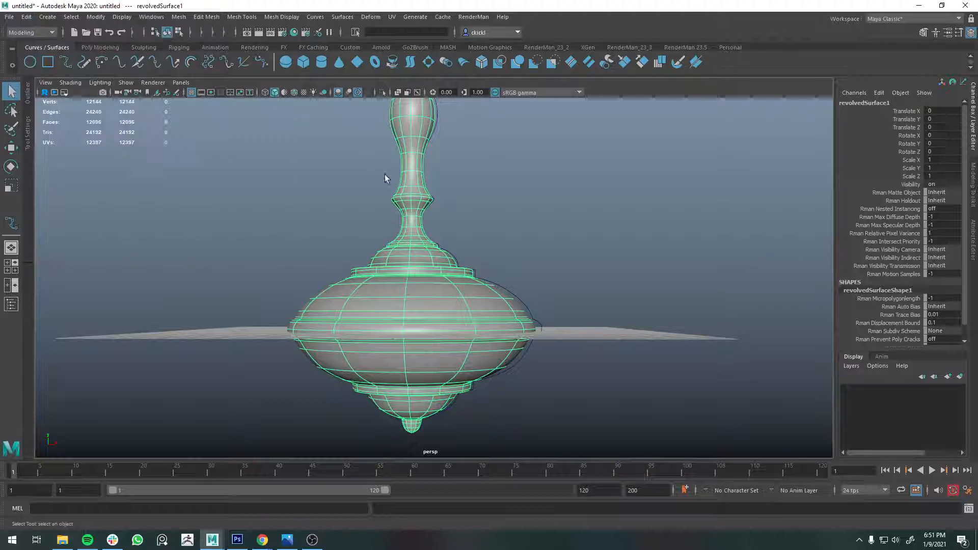
{"action": "left_click", "coordinate": [519, 293]}
- Turn off smooth preview for the revolved top to expose the low-poly knob of its stem
{"action": "middle_click_drag", "start_coordinate": [481, 219], "coordinate": [464, 233], "text": "alt"}
{"action": "scroll", "coordinate": [461, 315], "scroll_direction": "up", "scroll_amount": 5}
{"action": "scroll", "coordinate": [459, 314], "scroll_direction": "down", "scroll_amount": 3}
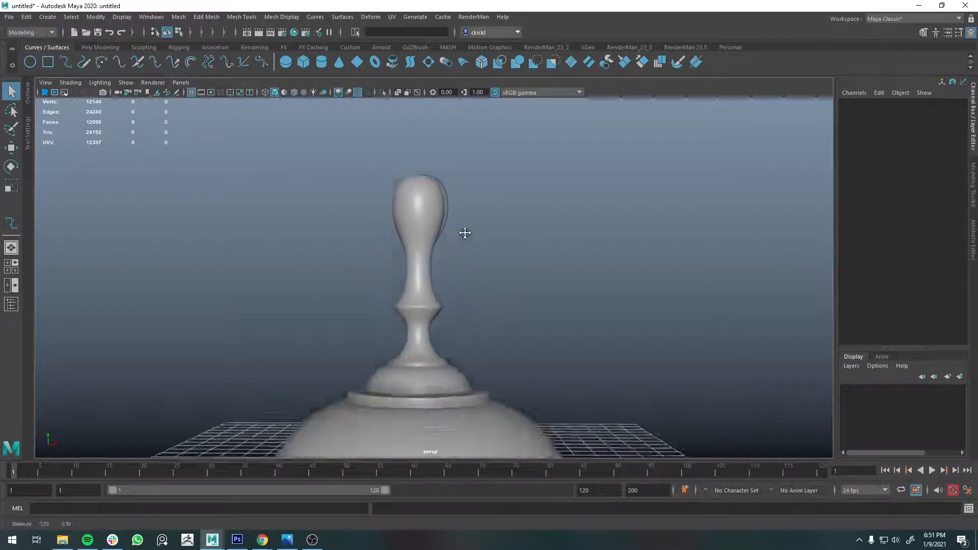
{"action": "left_click", "coordinate": [439, 163]}
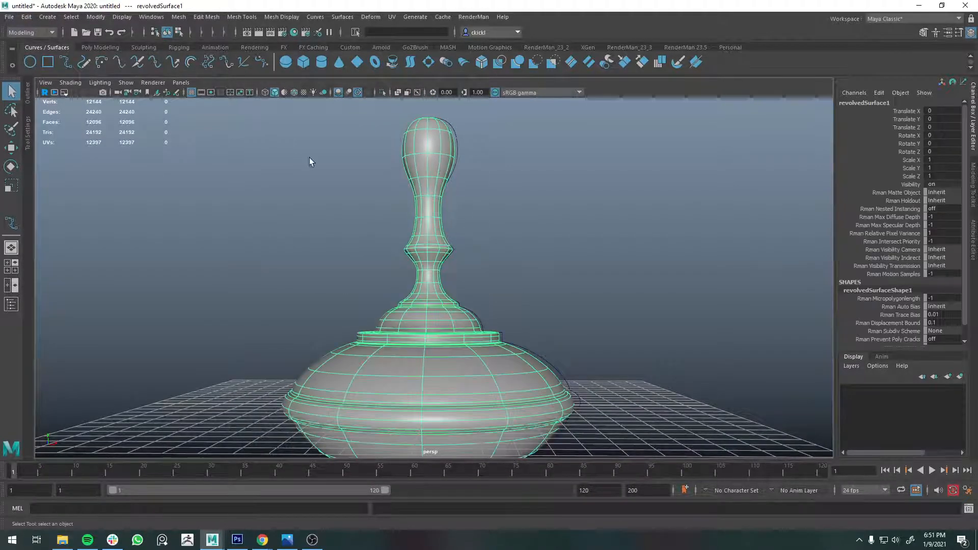
{"action": "scroll", "coordinate": [439, 120], "scroll_direction": "up", "scroll_amount": 4}
{"action": "middle_click_drag", "start_coordinate": [439, 119], "coordinate": [429, 312], "text": "alt"}
{"action": "scroll", "coordinate": [429, 311], "scroll_direction": "up", "scroll_amount": 4}
{"action": "middle_click_drag", "start_coordinate": [422, 261], "coordinate": [441, 302], "text": "alt"}
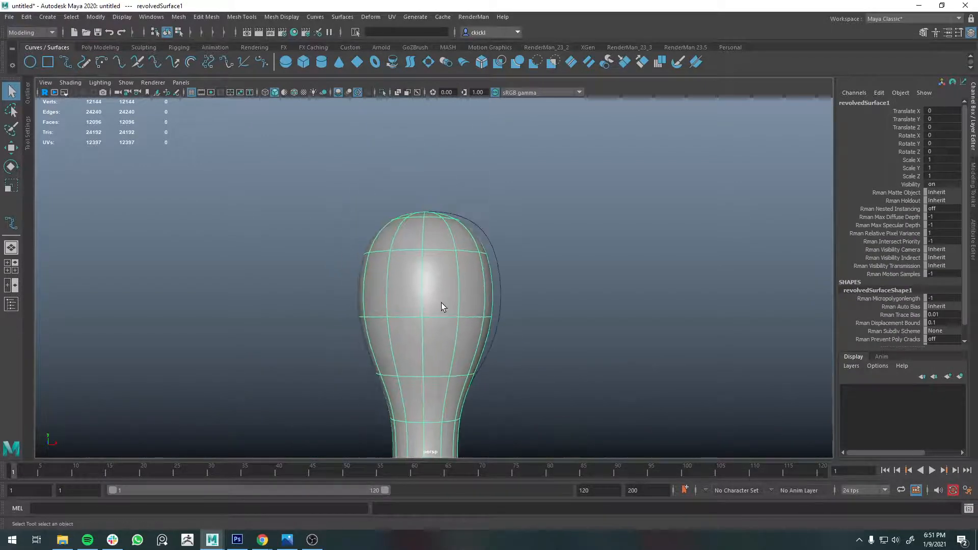
{"action": "key", "text": "1"}
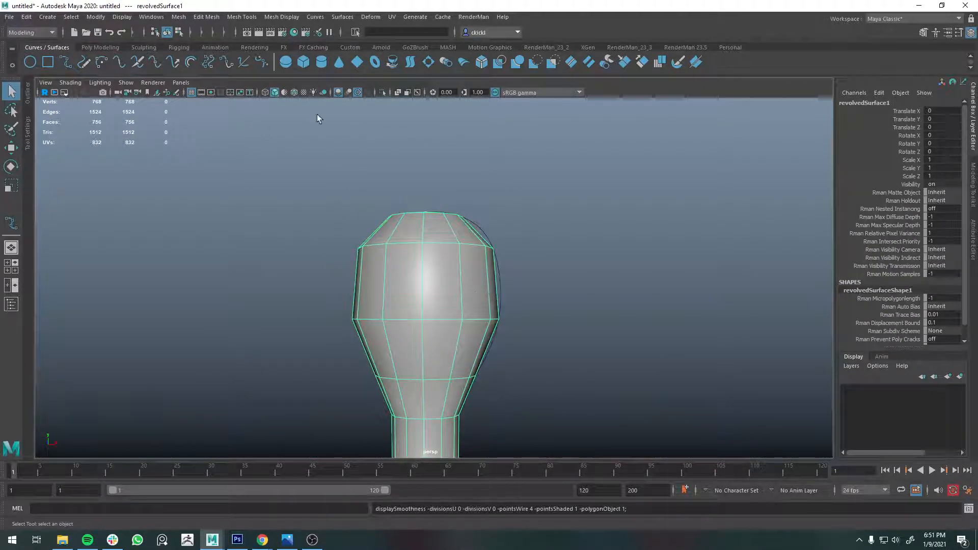
- Insert a Multi-Cut edge loop around the middle of the stem's knob with Edge Flow enabled at 0.85
{"action": "left_click", "coordinate": [109, 46]}
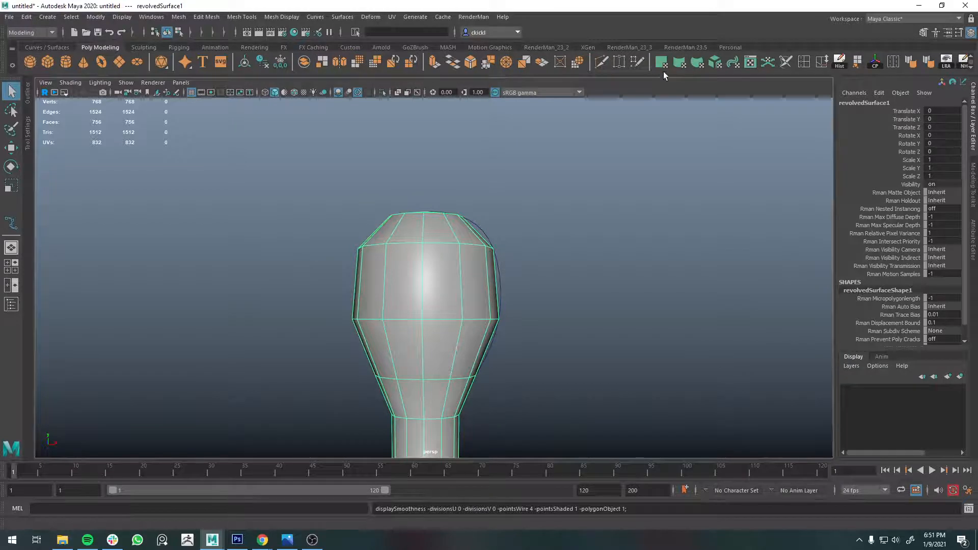
{"action": "left_click", "coordinate": [602, 61]}
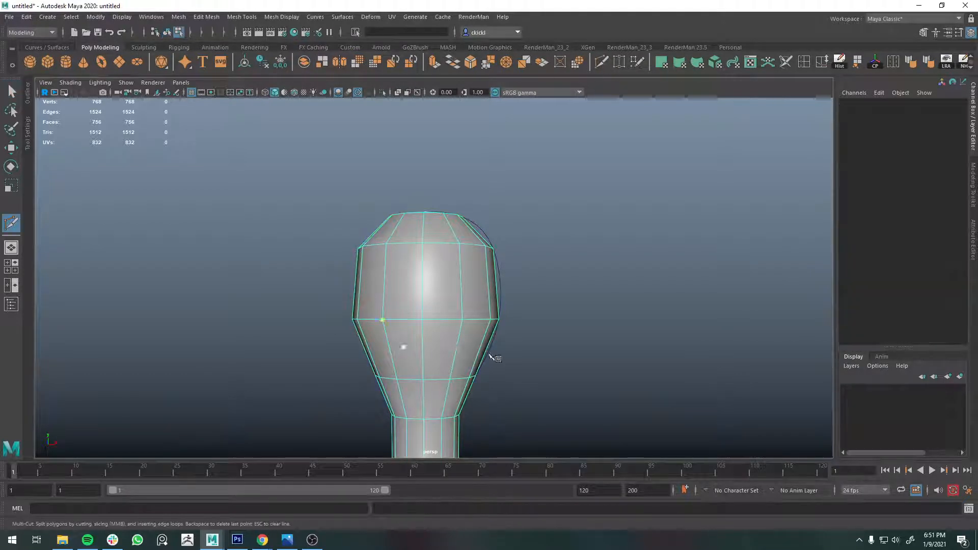
{"action": "left_click", "coordinate": [420, 280], "text": "ctrl"}
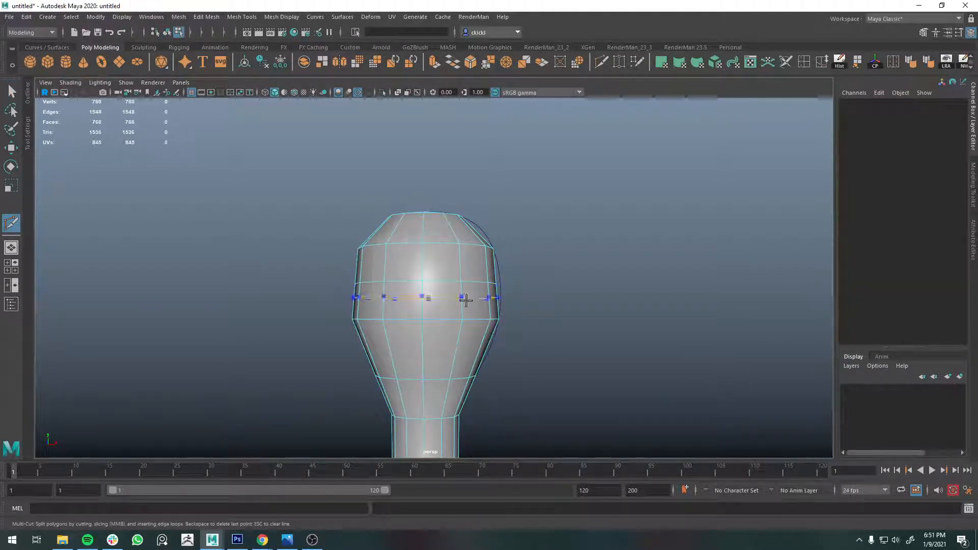
{"action": "key", "text": "ctrl+z"}
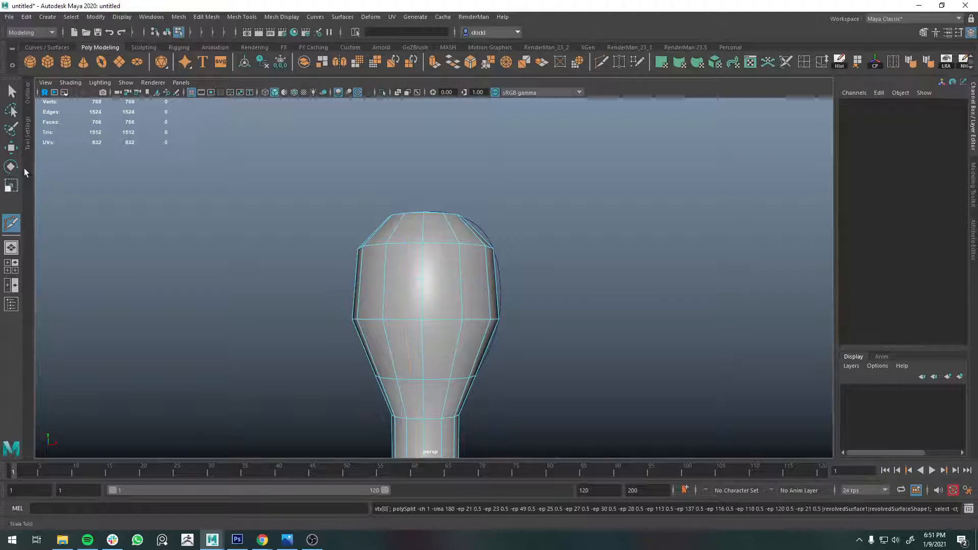
{"action": "double_click", "coordinate": [16, 228]}
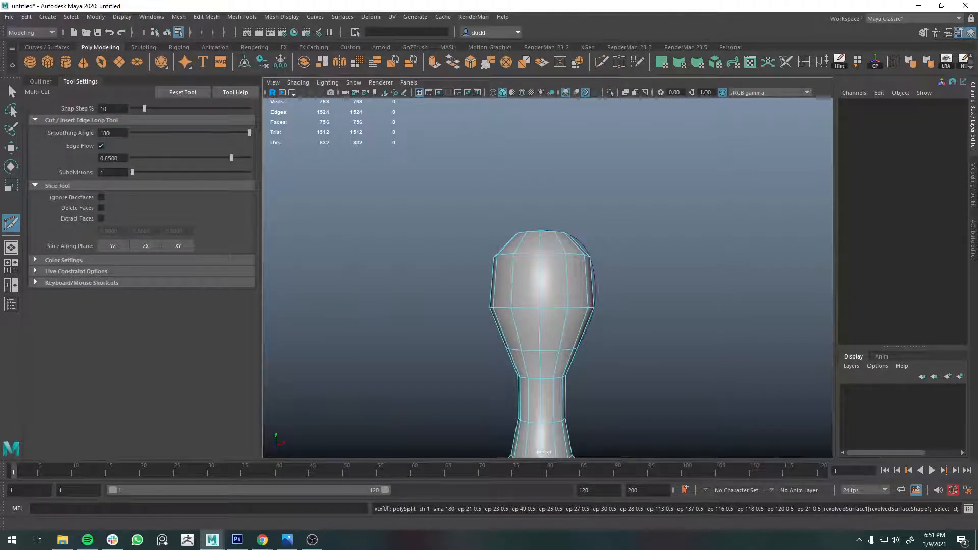
{"action": "left_click", "coordinate": [88, 82]}
{"action": "left_click", "coordinate": [459, 288], "text": "ctrl"}
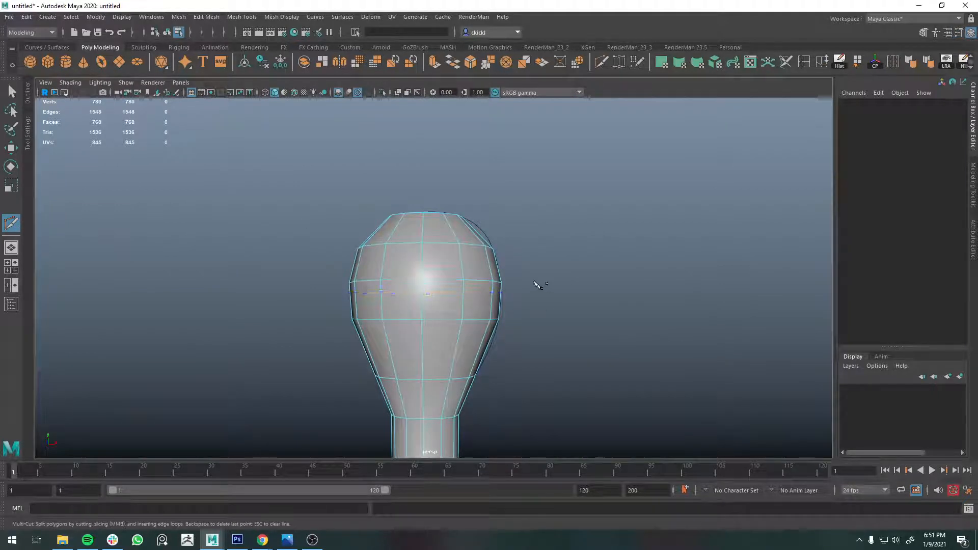
- Add edge loops with edge flow near the knob's crown and on its lower taper, and turn smooth preview on
{"action": "left_click_drag", "start_coordinate": [536, 284], "coordinate": [467, 246], "text": "alt"}
{"action": "left_click", "coordinate": [468, 240], "text": "ctrl"}
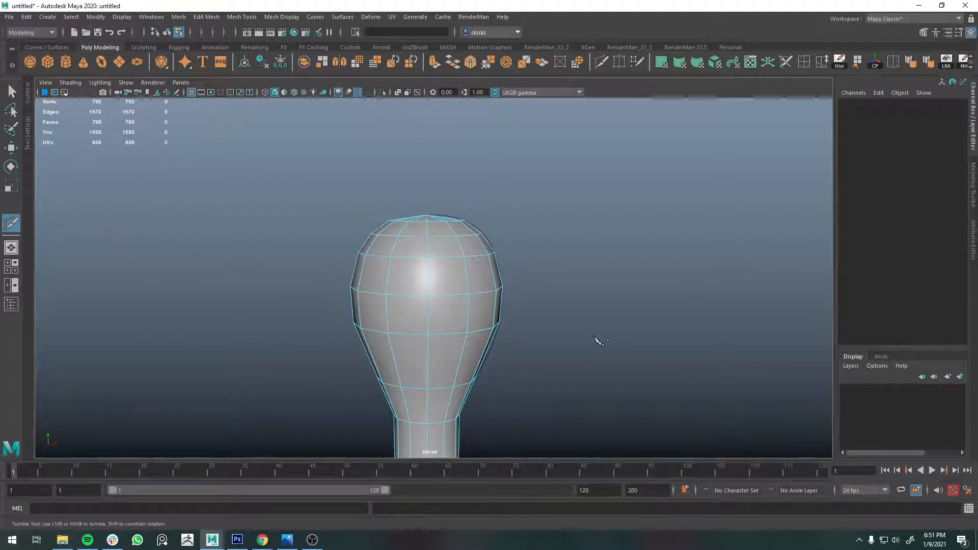
{"action": "middle_click_drag", "start_coordinate": [596, 338], "coordinate": [538, 281], "text": "alt"}
{"action": "left_click", "coordinate": [432, 271], "text": "ctrl"}
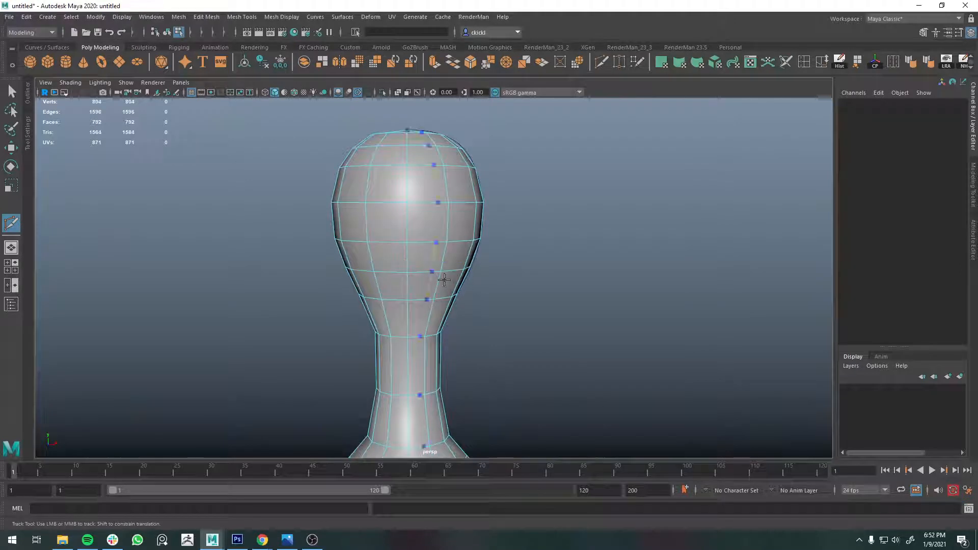
{"action": "key", "text": "3"}
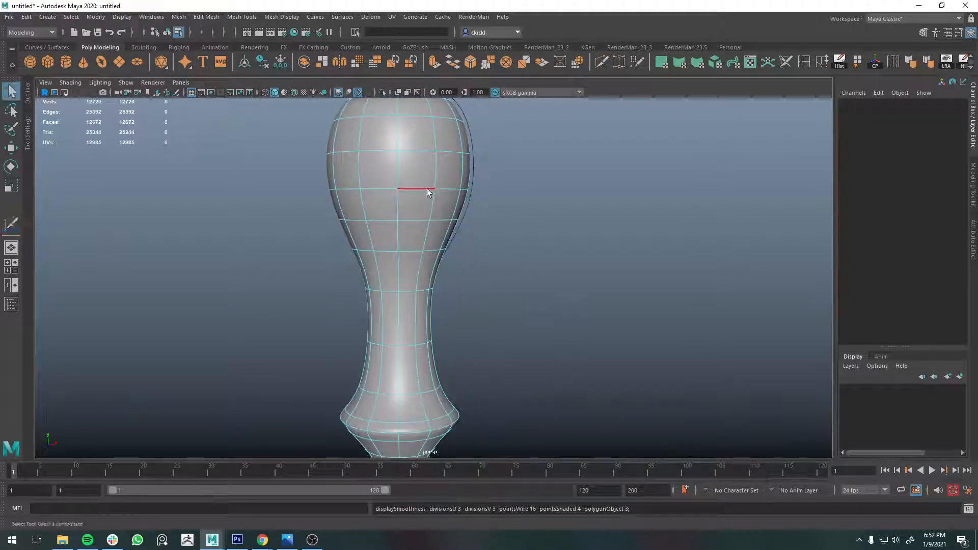
- Select the edge loop around the knob's lower half and enable soft selection with a reduced falloff radius for scaling
{"action": "right_click_drag", "start_coordinate": [427, 189], "coordinate": [415, 153]}
{"action": "double_click", "coordinate": [420, 190]}
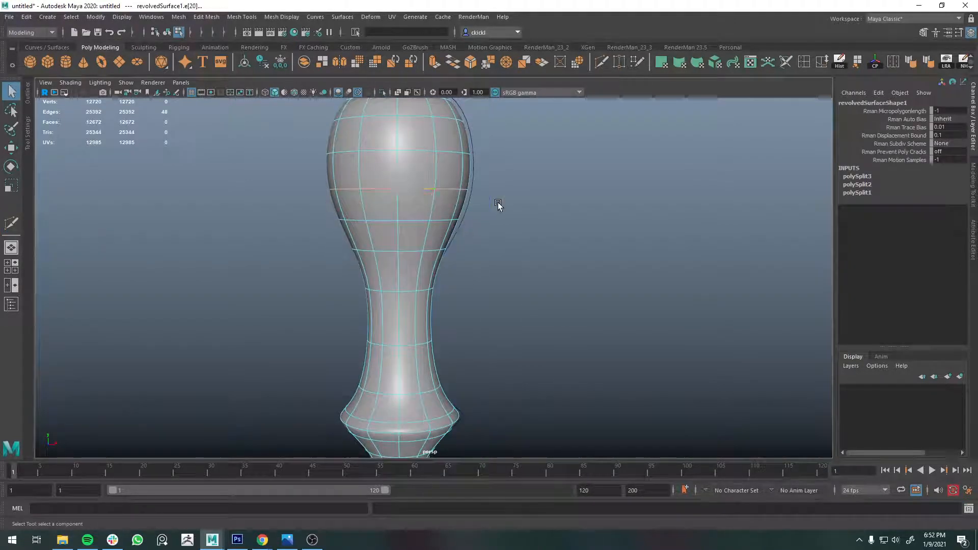
{"action": "key", "text": "r"}
{"action": "key", "text": "b"}
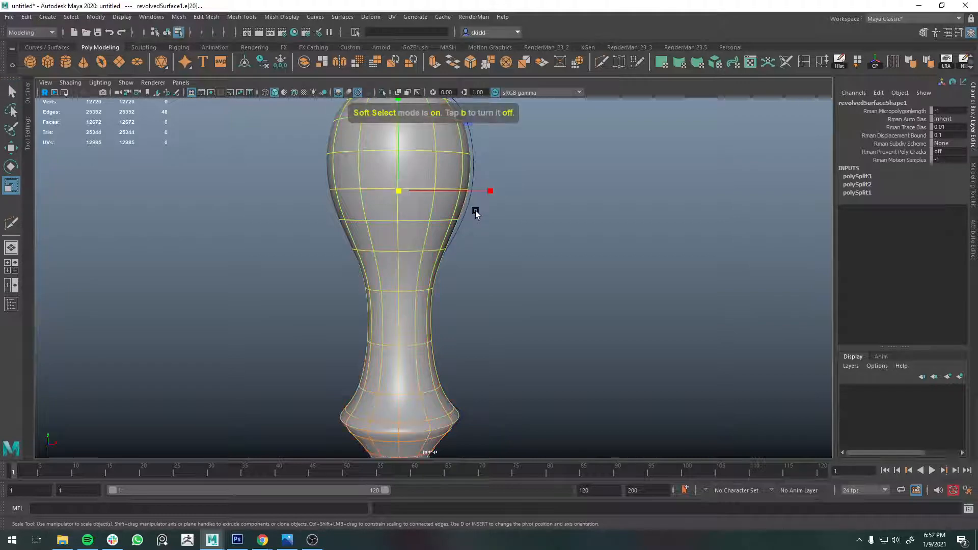
{"action": "left_click_drag", "start_coordinate": [542, 206], "coordinate": [158, 198]}
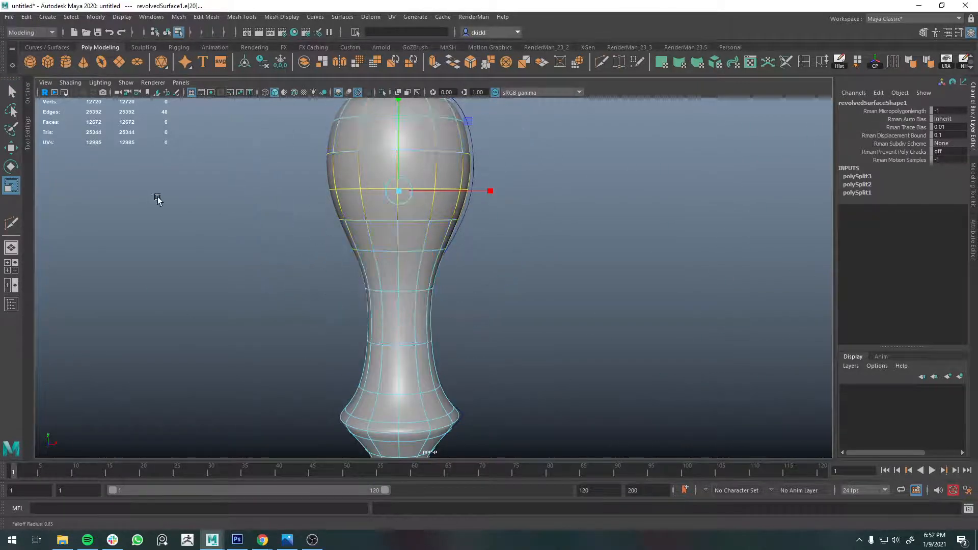
- Try scaling the selected knob loop uniformly by about 1.67 and 1.5 with soft selection
{"action": "left_click_drag", "start_coordinate": [426, 205], "coordinate": [408, 189], "text": "alt"}
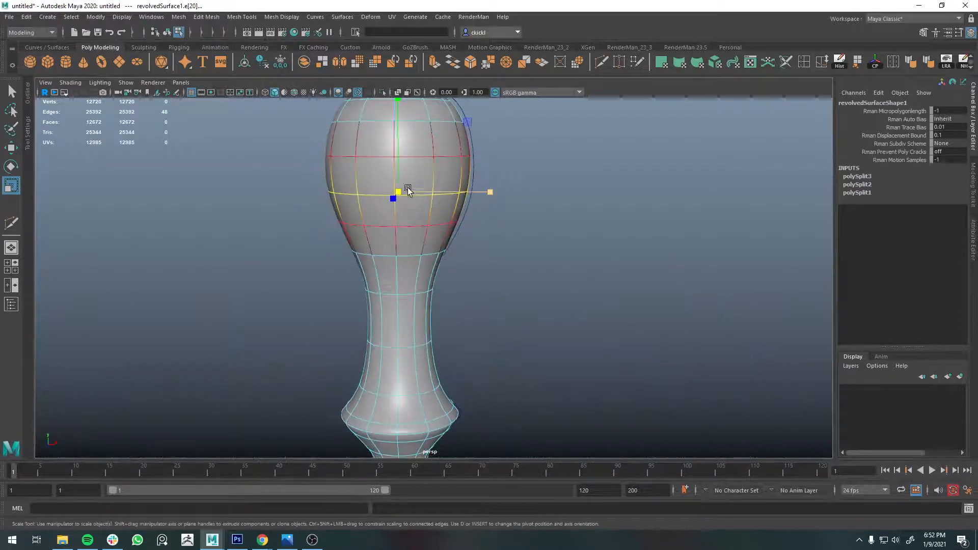
{"action": "key", "text": "ctrl+z"}
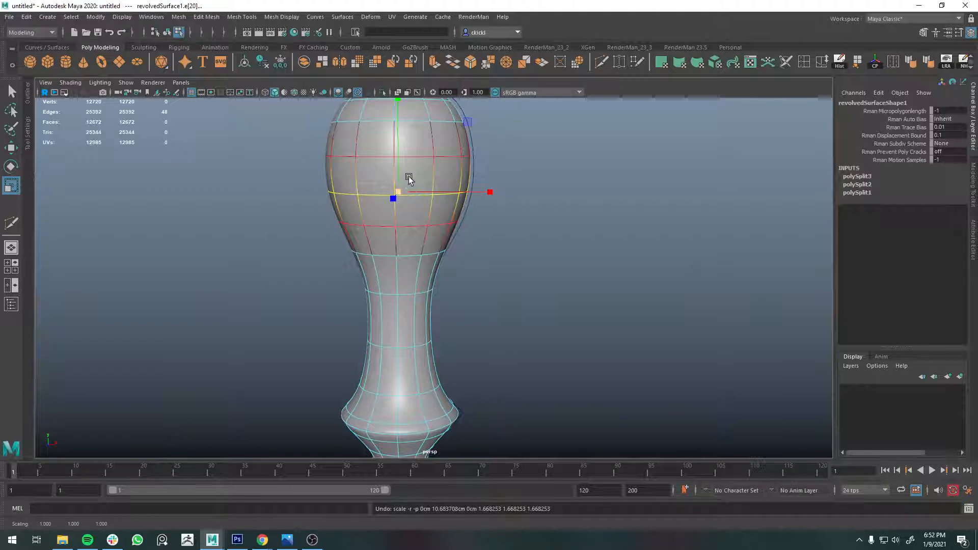
{"action": "key", "text": "ctrl+z"}
{"action": "key", "text": "ctrl+z"}
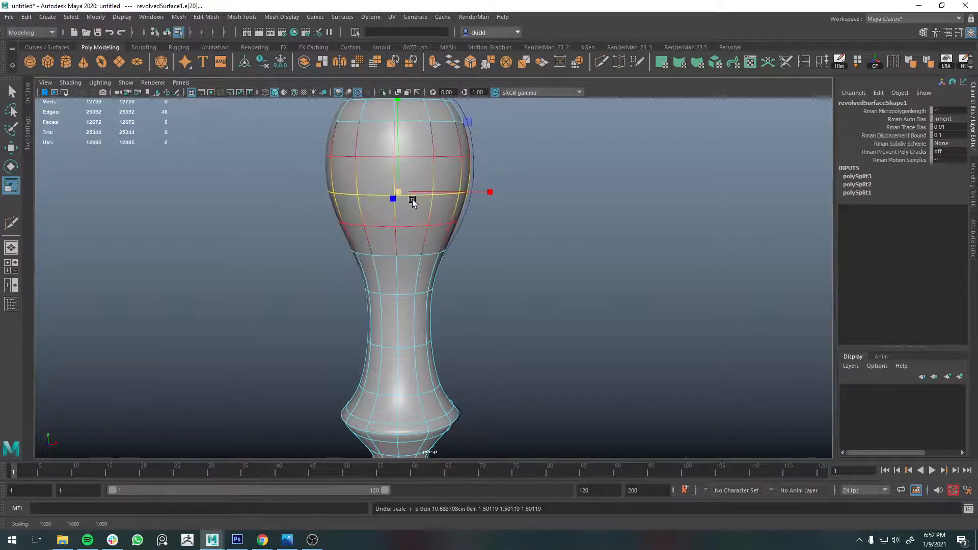
- Try scaling the same knob loop again with a wider soft-selection falloff
{"action": "left_click_drag", "start_coordinate": [404, 188], "coordinate": [579, 219]}
{"action": "right_click_drag", "start_coordinate": [541, 252], "coordinate": [479, 255], "text": "alt"}
{"action": "mouse_move", "coordinate": [479, 255]}
{"action": "left_mouse_down", "text": "alt"}
{"action": "mouse_move", "coordinate": [471, 232]}
{"action": "mouse_move", "coordinate": [482, 268]}
{"action": "left_mouse_up", "text": "alt"}
{"action": "key", "text": "ctrl+z"}
{"action": "middle_click_drag", "start_coordinate": [493, 292], "coordinate": [516, 289]}
{"action": "left_click_drag", "start_coordinate": [516, 289], "coordinate": [449, 213]}
{"action": "key", "text": "ctrl+z"}
- Narrow the soft-selection falloff around the knob's lower edge loop, keeping the Scale tool active
{"action": "scroll", "coordinate": [451, 211], "scroll_direction": "up", "scroll_amount": 4}
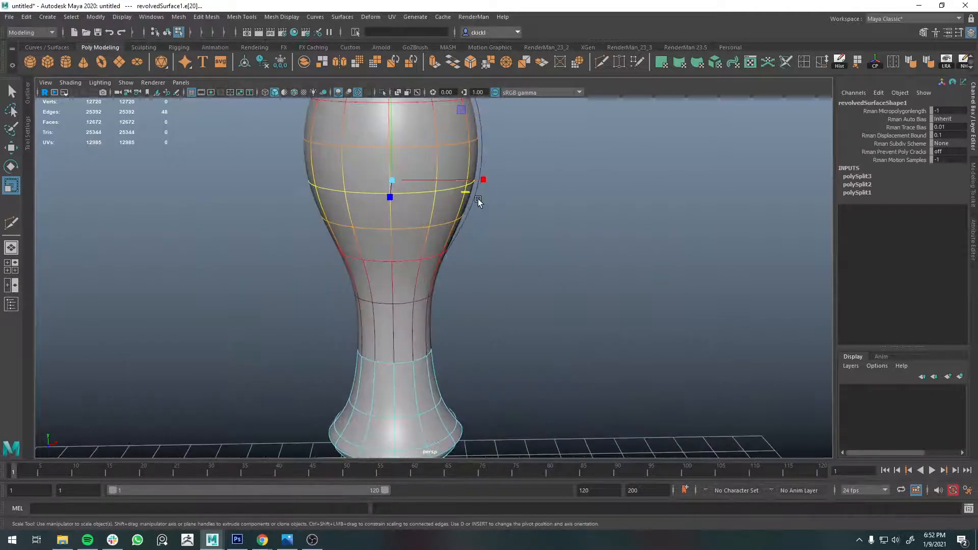
{"action": "middle_click_drag", "start_coordinate": [478, 199], "coordinate": [486, 276], "text": "alt"}
{"action": "key", "text": "b"}
{"action": "left_click_drag", "start_coordinate": [521, 267], "coordinate": [479, 305]}
{"action": "key", "text": "e"}
{"action": "key", "text": "r"}
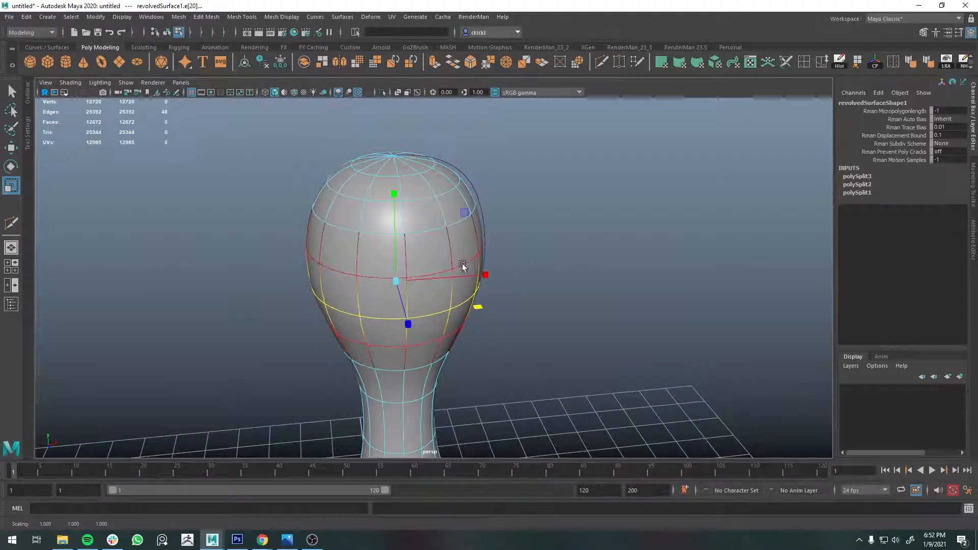
- Select the edge loop near the knob's crown and scale it slightly outward horizontally with soft selection
{"action": "double_click", "coordinate": [435, 230]}
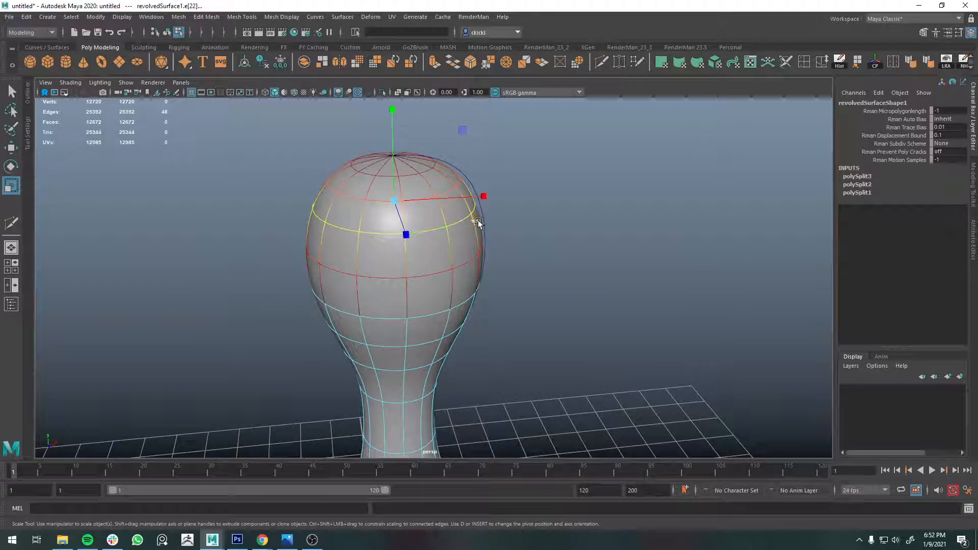
{"action": "key", "text": "q"}
{"action": "double_click", "coordinate": [451, 190]}
{"action": "key", "text": "e"}
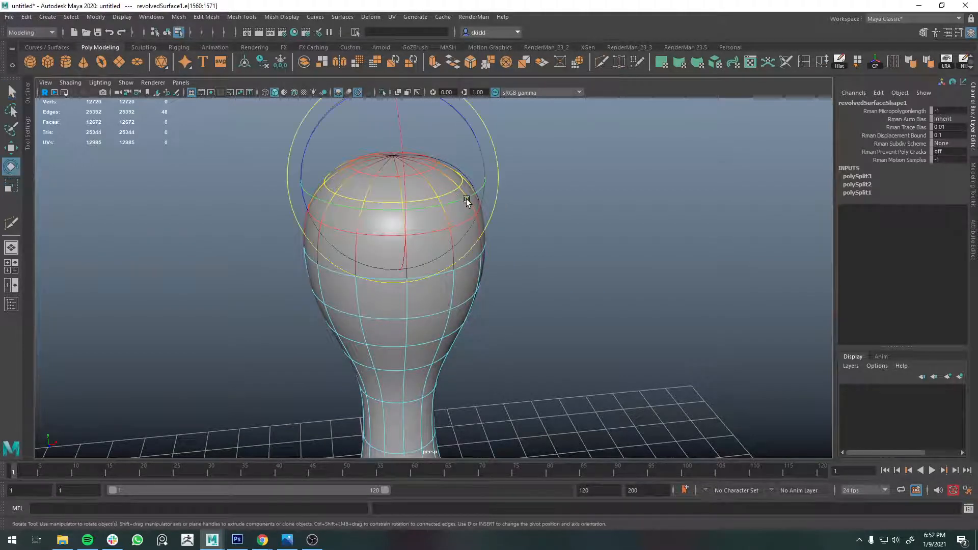
{"action": "key", "text": "r"}
{"action": "left_click_drag", "start_coordinate": [476, 195], "coordinate": [479, 196]}
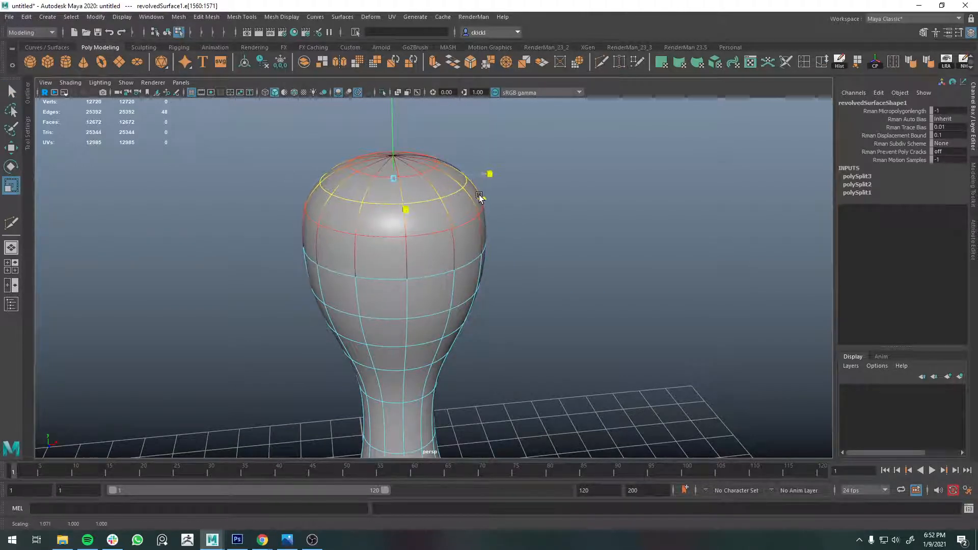
- Select the edge loop on the stem ring's ridge, disable soft selection and scale the loop slightly outward horizontally
{"action": "double_click", "coordinate": [476, 268]}
{"action": "left_click_drag", "start_coordinate": [542, 354], "coordinate": [543, 321], "text": "alt"}
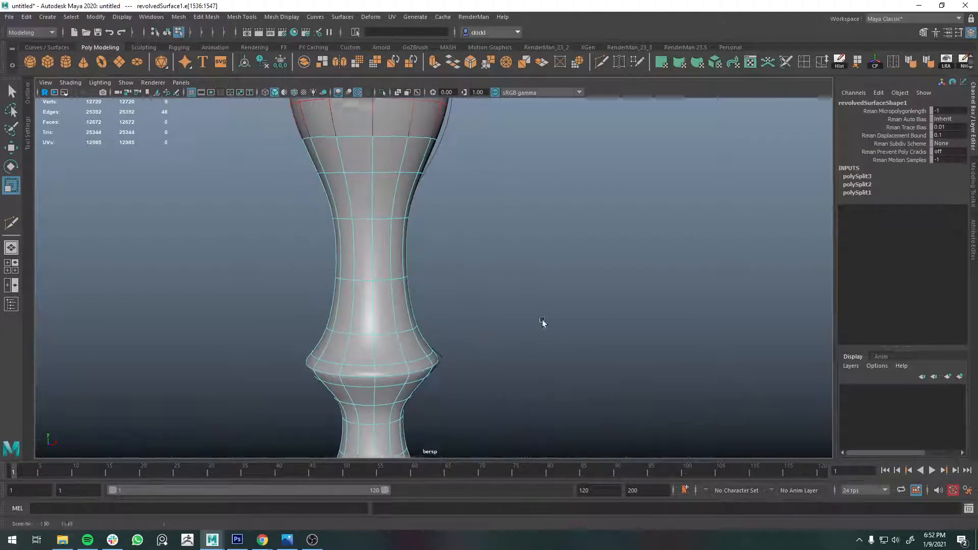
{"action": "middle_click_drag", "start_coordinate": [543, 321], "coordinate": [530, 285], "text": "alt"}
{"action": "scroll", "coordinate": [527, 284], "scroll_direction": "up", "scroll_amount": 5}
{"action": "scroll", "coordinate": [414, 275], "scroll_direction": "up", "scroll_amount": 3}
{"action": "double_click", "coordinate": [347, 246]}
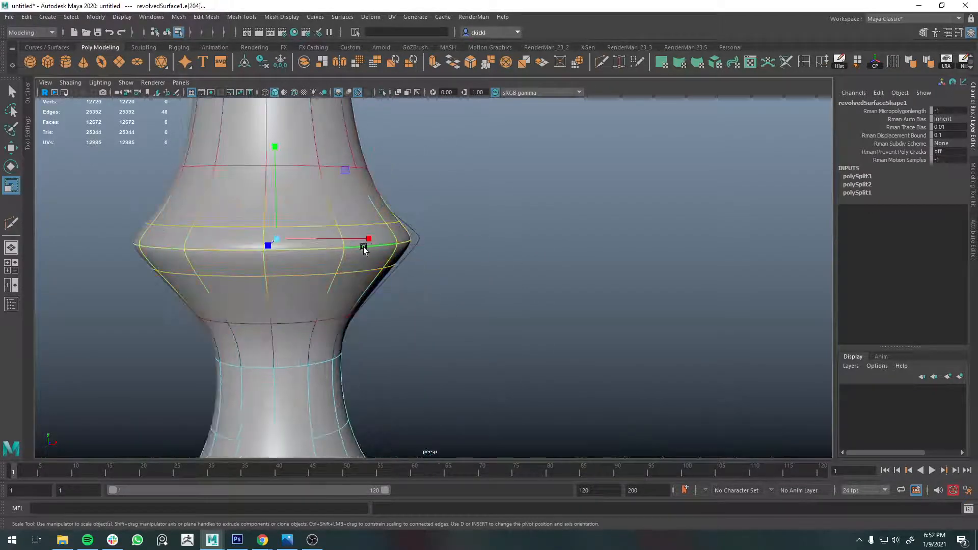
{"action": "key", "text": "b"}
{"action": "key", "text": "e"}
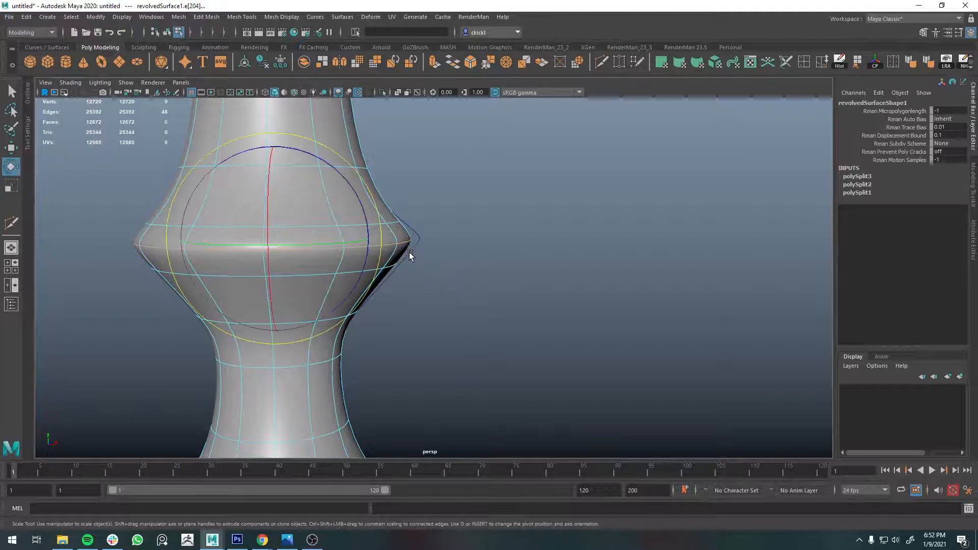
{"action": "key", "text": "r"}
{"action": "left_click_drag", "start_coordinate": [394, 249], "coordinate": [395, 293], "text": "alt"}
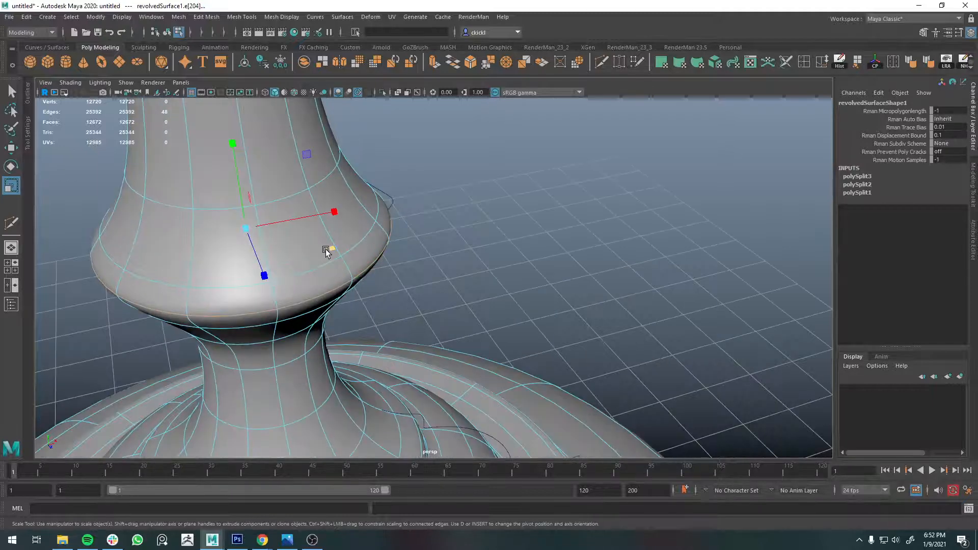
{"action": "left_click_drag", "start_coordinate": [328, 249], "coordinate": [330, 251]}
- Return to object mode with nothing selected and examine the smoothed stem ring and lower body
{"action": "scroll", "coordinate": [455, 283], "scroll_direction": "down", "scroll_amount": 2}
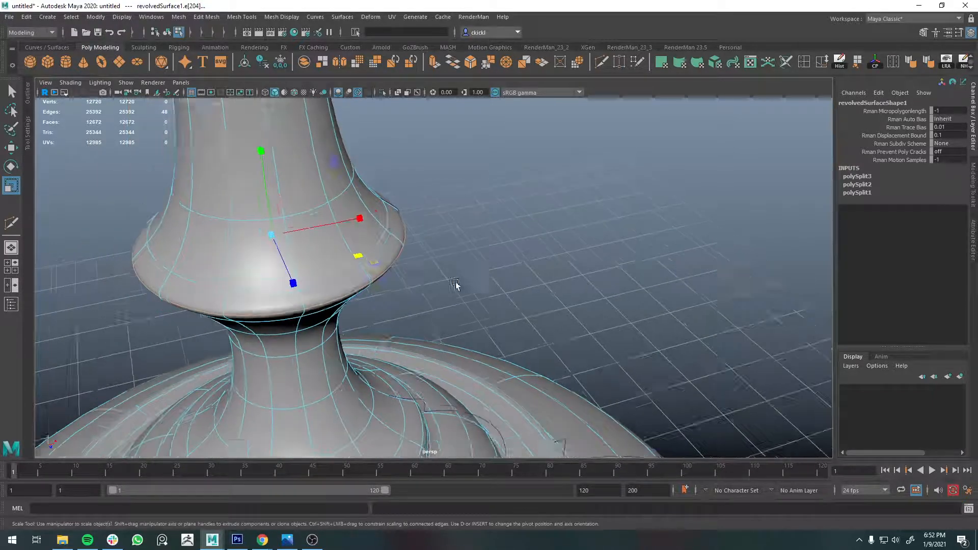
{"action": "scroll", "coordinate": [455, 283], "scroll_direction": "down", "scroll_amount": 3}
{"action": "middle_click_drag", "start_coordinate": [600, 315], "coordinate": [604, 241], "text": "alt"}
{"action": "left_click_drag", "start_coordinate": [605, 240], "coordinate": [555, 183], "text": "alt"}
{"action": "scroll", "coordinate": [461, 168], "scroll_direction": "up", "scroll_amount": 3}
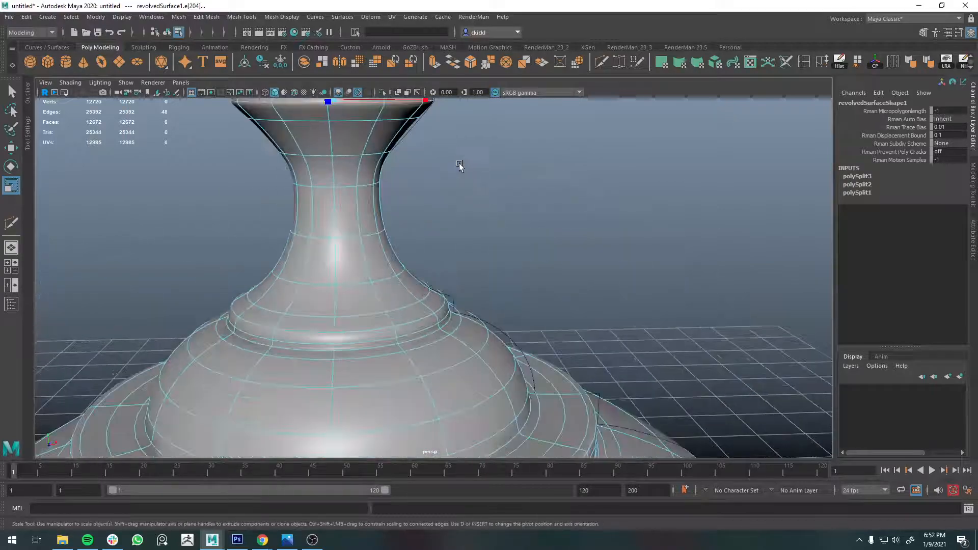
{"action": "middle_click_drag", "start_coordinate": [460, 163], "coordinate": [531, 324], "text": "alt"}
{"action": "key", "text": "q"}
{"action": "right_click_drag", "start_coordinate": [424, 272], "coordinate": [452, 254]}
{"action": "left_click", "coordinate": [553, 280]}
{"action": "scroll", "coordinate": [554, 280], "scroll_direction": "down", "scroll_amount": 3}
{"action": "left_click_drag", "start_coordinate": [569, 279], "coordinate": [465, 266], "text": "alt"}
{"action": "scroll", "coordinate": [383, 278], "scroll_direction": "up", "scroll_amount": 3}
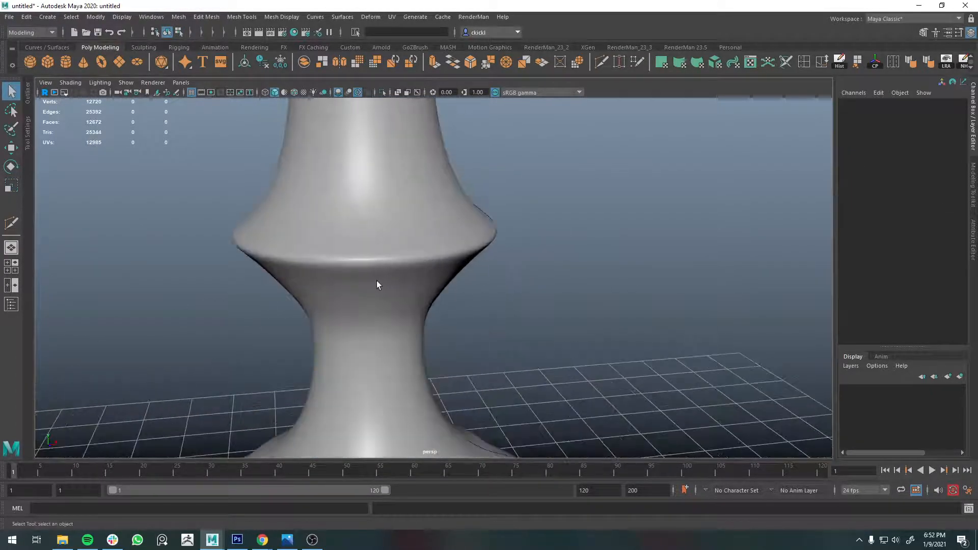
{"action": "left_click_drag", "start_coordinate": [378, 285], "coordinate": [512, 338], "text": "alt"}
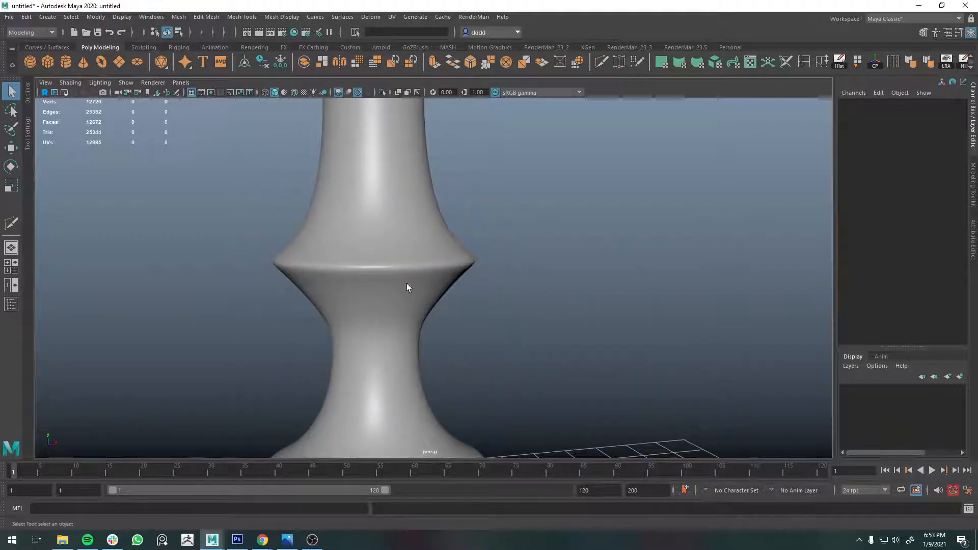
- Insert edge loops just above and below the stem ring's ridge with Multi-Cut, returning to object mode when finished
{"action": "left_click", "coordinate": [427, 214]}
{"action": "left_click", "coordinate": [600, 59]}
{"action": "scroll", "coordinate": [477, 261], "scroll_direction": "up", "scroll_amount": 3}
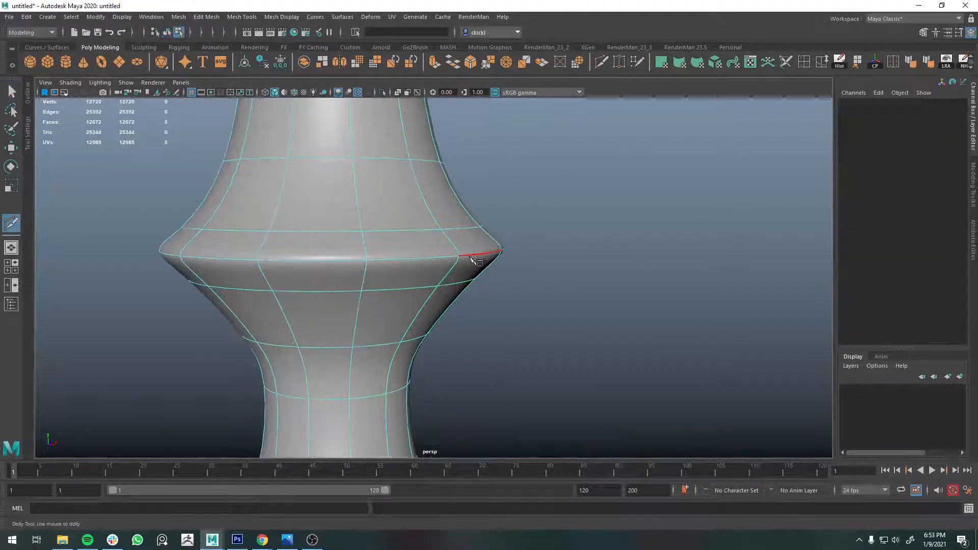
{"action": "left_click", "coordinate": [460, 249], "text": "ctrl"}
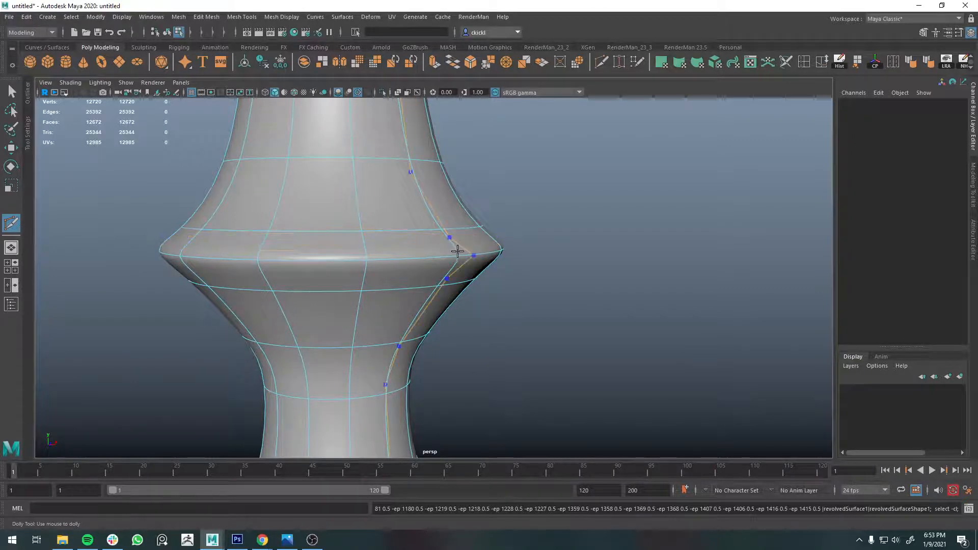
{"action": "left_click", "coordinate": [457, 252], "text": "ctrl"}
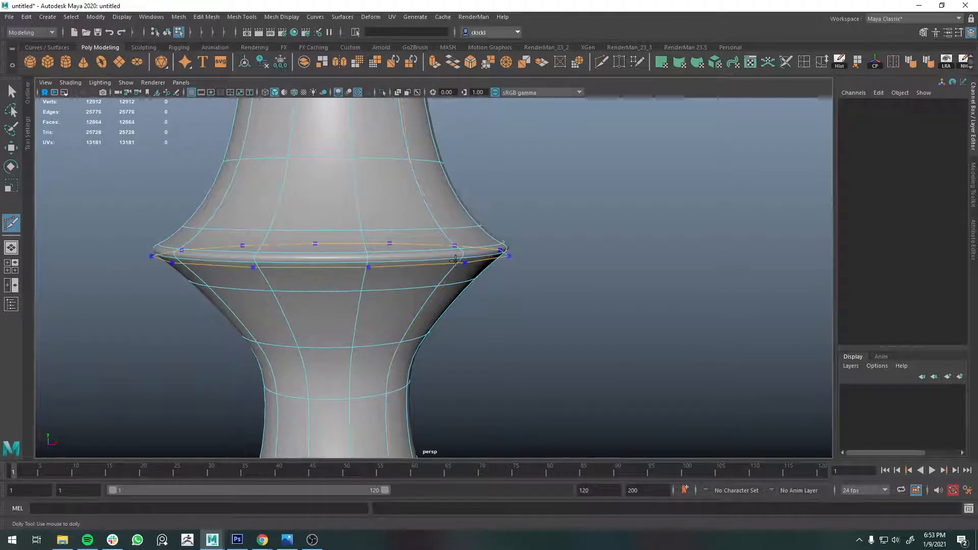
{"action": "left_click", "coordinate": [460, 263], "text": "ctrl"}
{"action": "key", "text": "q"}
{"action": "right_click_drag", "start_coordinate": [468, 263], "coordinate": [517, 237]}
{"action": "left_click", "coordinate": [527, 237]}
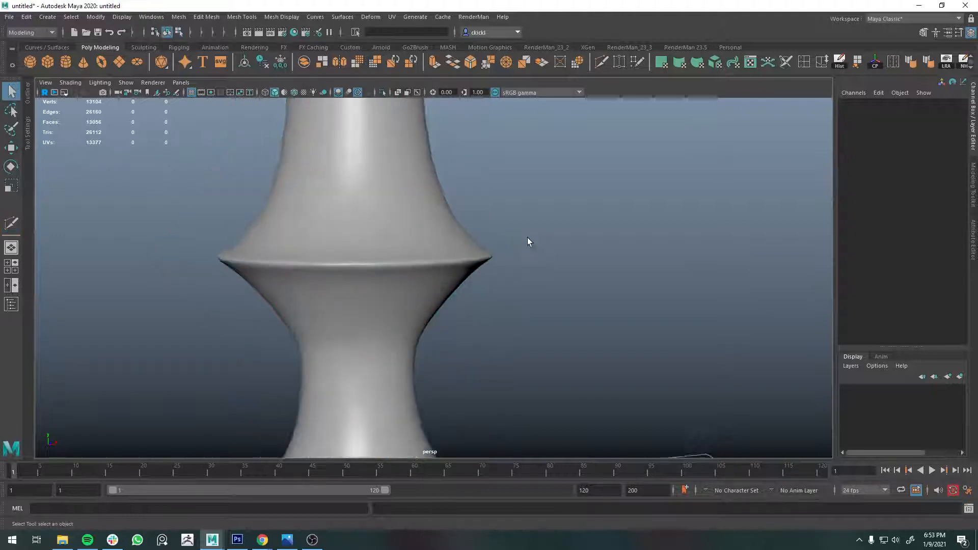
- Inspect the sharpened stem ring from a distance and undo the support loops inserted around its ridge
{"action": "left_click_drag", "start_coordinate": [528, 238], "coordinate": [509, 246], "text": "alt"}
{"action": "right_click_drag", "start_coordinate": [509, 246], "coordinate": [475, 214], "text": "alt"}
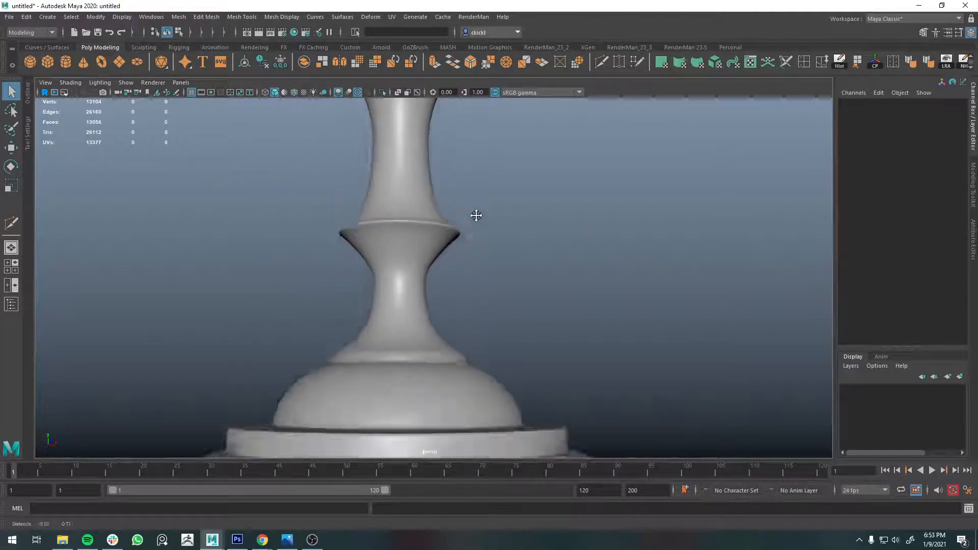
{"action": "left_click_drag", "start_coordinate": [476, 214], "coordinate": [465, 232], "text": "alt"}
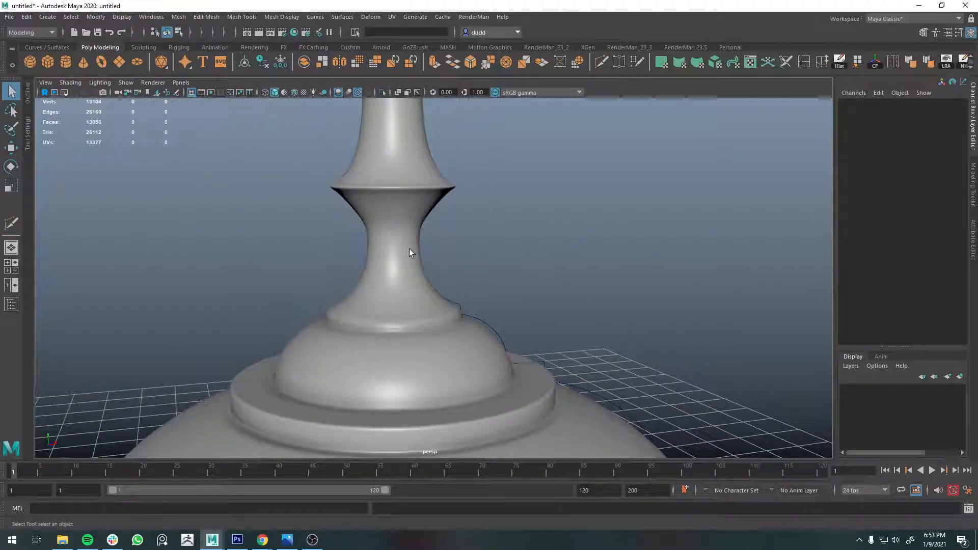
{"action": "right_click_drag", "start_coordinate": [409, 248], "coordinate": [480, 253], "text": "alt"}
{"action": "middle_click_drag", "start_coordinate": [480, 252], "coordinate": [459, 267], "text": "alt"}
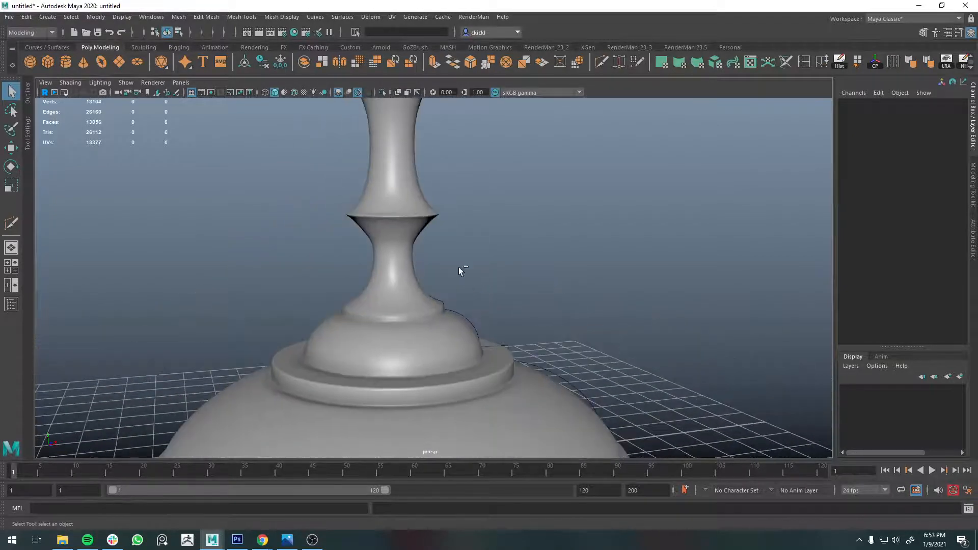
{"action": "key", "text": "ctrl+z"}
{"action": "key", "text": "ctrl+z"}
{"action": "key", "text": "ctrl+z"}
- Select the edge loop along the stem ring's ridge and bevel it
{"action": "scroll", "coordinate": [456, 203], "scroll_direction": "up", "scroll_amount": 3}
{"action": "middle_click_drag", "start_coordinate": [434, 174], "coordinate": [449, 257], "text": "alt"}
{"action": "scroll", "coordinate": [448, 271], "scroll_direction": "up", "scroll_amount": 4}
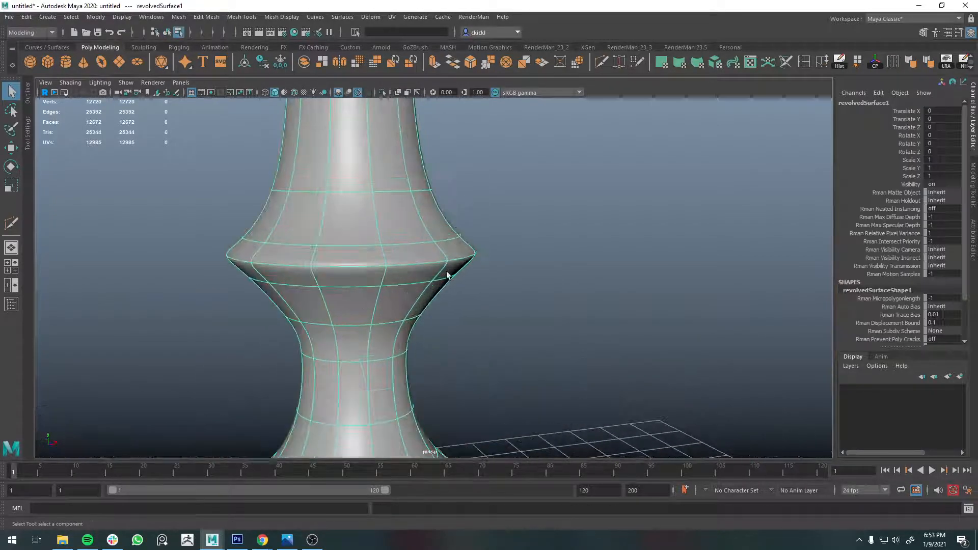
{"action": "right_click_drag", "start_coordinate": [415, 259], "coordinate": [410, 225]}
{"action": "scroll", "coordinate": [468, 248], "scroll_direction": "up", "scroll_amount": 3}
{"action": "double_click", "coordinate": [467, 241]}
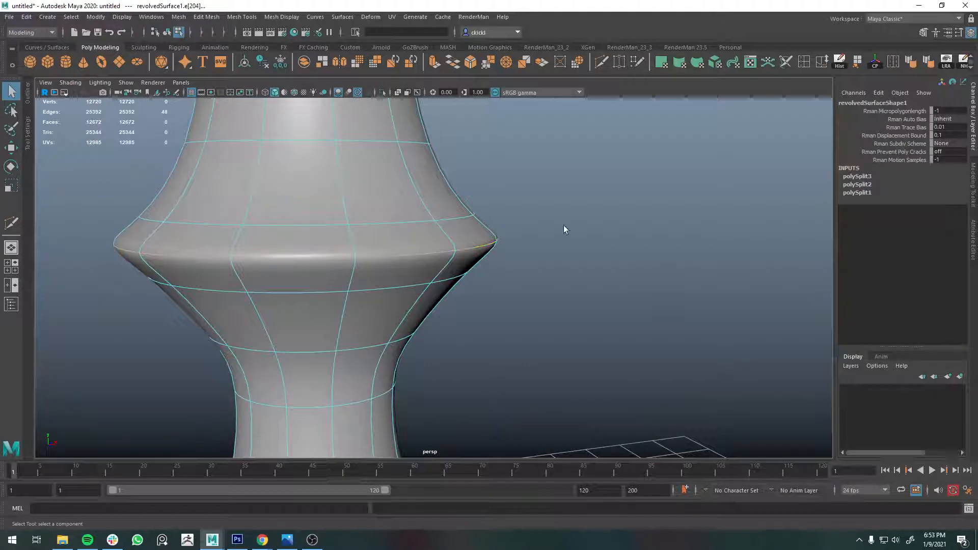
{"action": "left_click", "coordinate": [472, 63]}
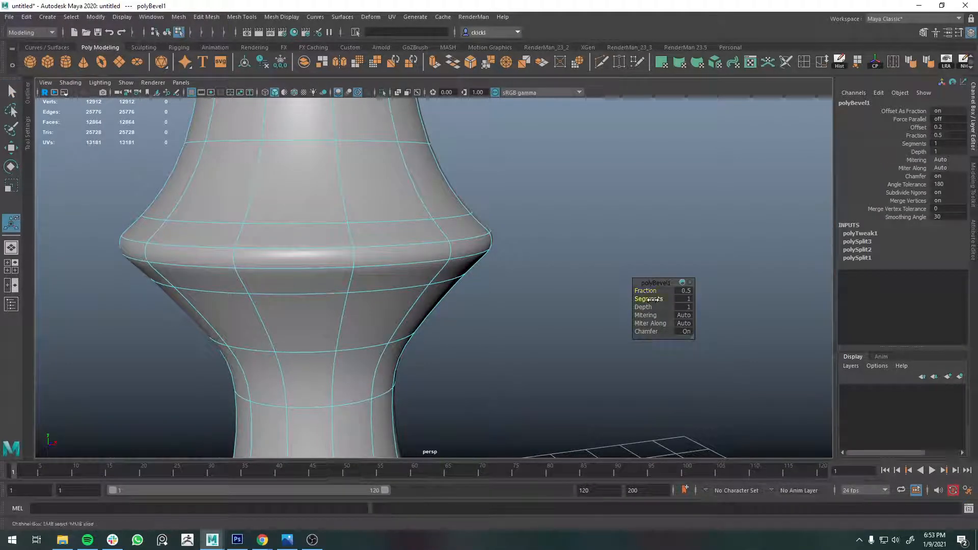
- Set the ridge bevel to 2 segments and a fraction of 0.1, then return to object mode with nothing selected
{"action": "left_click_drag", "start_coordinate": [654, 300], "coordinate": [643, 291]}
{"action": "left_click_drag", "start_coordinate": [646, 291], "coordinate": [648, 292]}
{"action": "key", "text": "1"}
{"action": "key", "text": "3"}
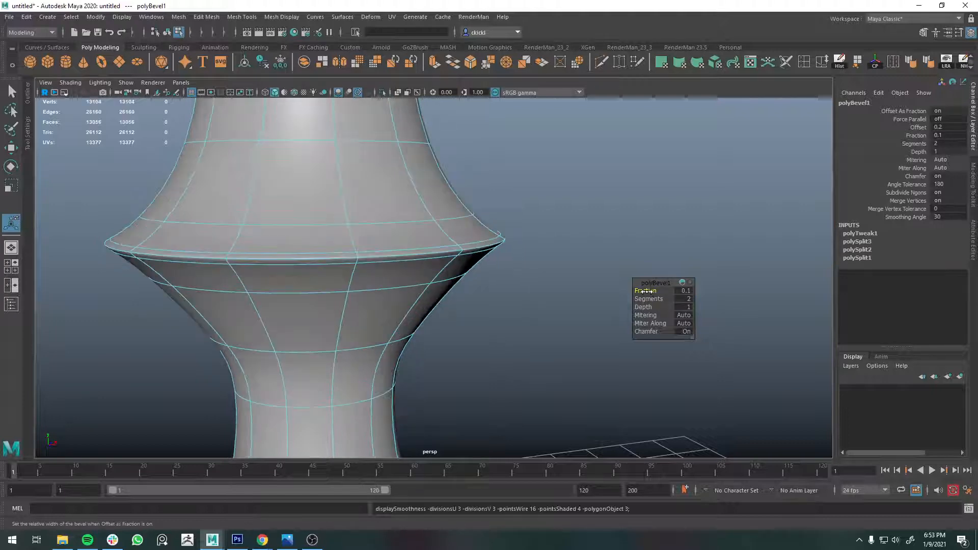
{"action": "key", "text": "q"}
{"action": "right_click_drag", "start_coordinate": [440, 226], "coordinate": [471, 206]}
{"action": "left_click", "coordinate": [503, 200]}
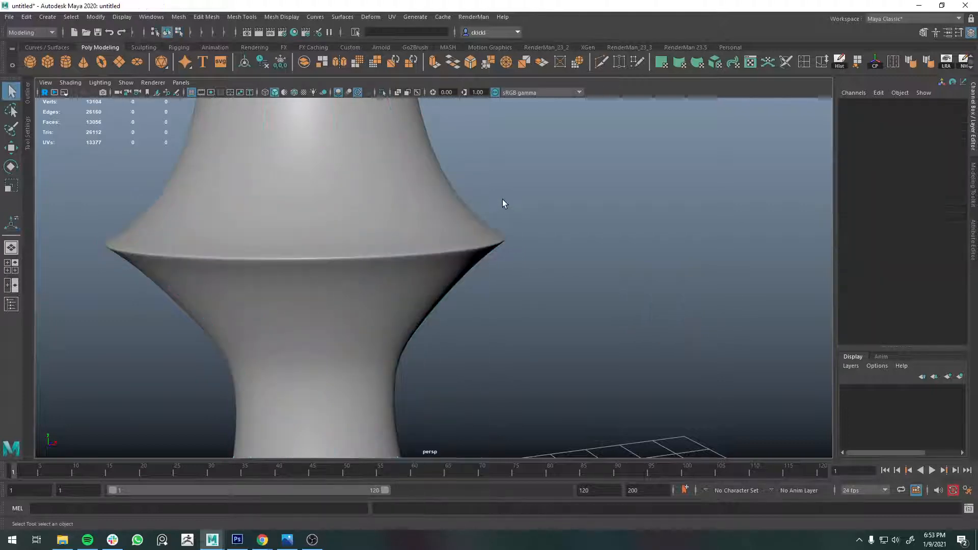
- Select the four concentric edge loops on the upper face of the flat collar below the small dome
{"action": "scroll", "coordinate": [493, 291], "scroll_direction": "down", "scroll_amount": 5}
{"action": "scroll", "coordinate": [493, 295], "scroll_direction": "down", "scroll_amount": 5}
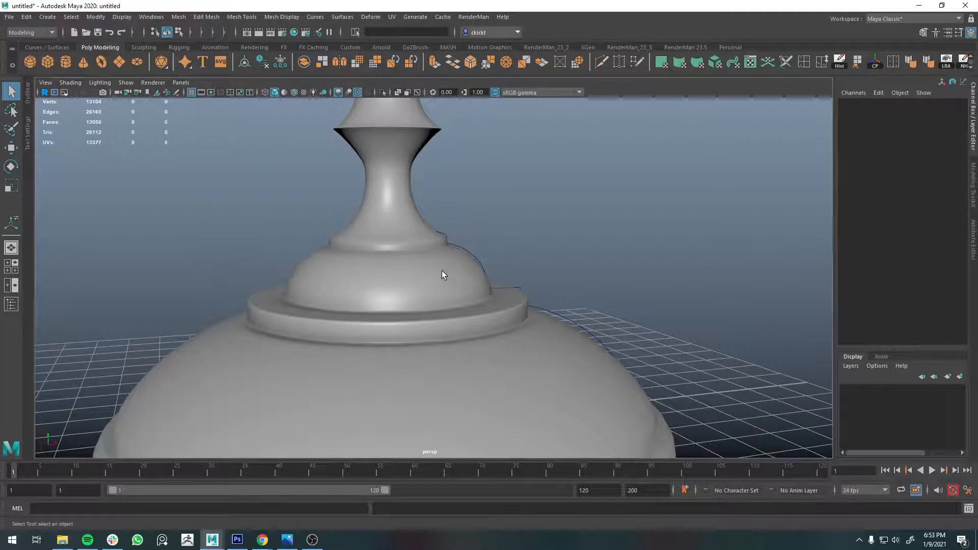
{"action": "left_click", "coordinate": [526, 330]}
{"action": "scroll", "coordinate": [526, 306], "scroll_direction": "up", "scroll_amount": 2}
{"action": "right_click_drag", "start_coordinate": [527, 265], "coordinate": [527, 245]}
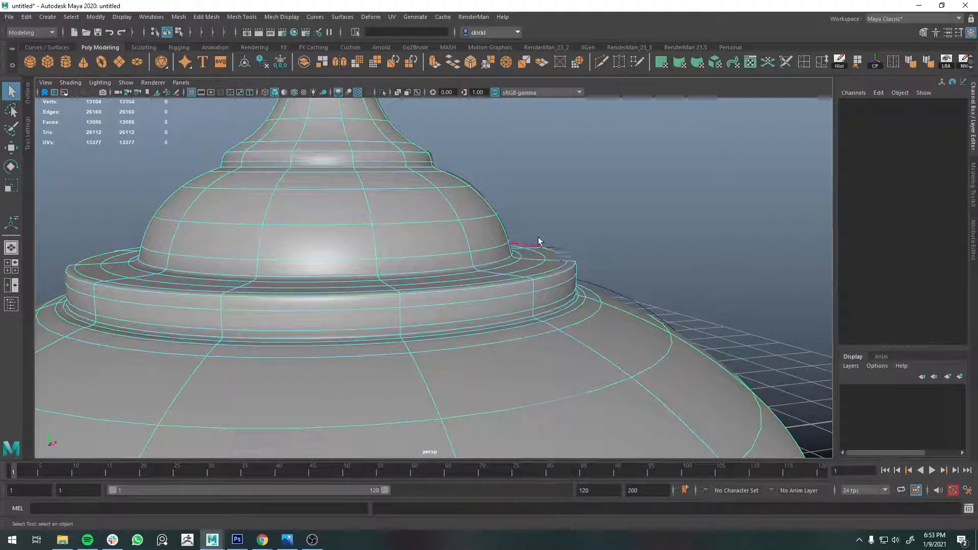
{"action": "left_click", "coordinate": [567, 288]}
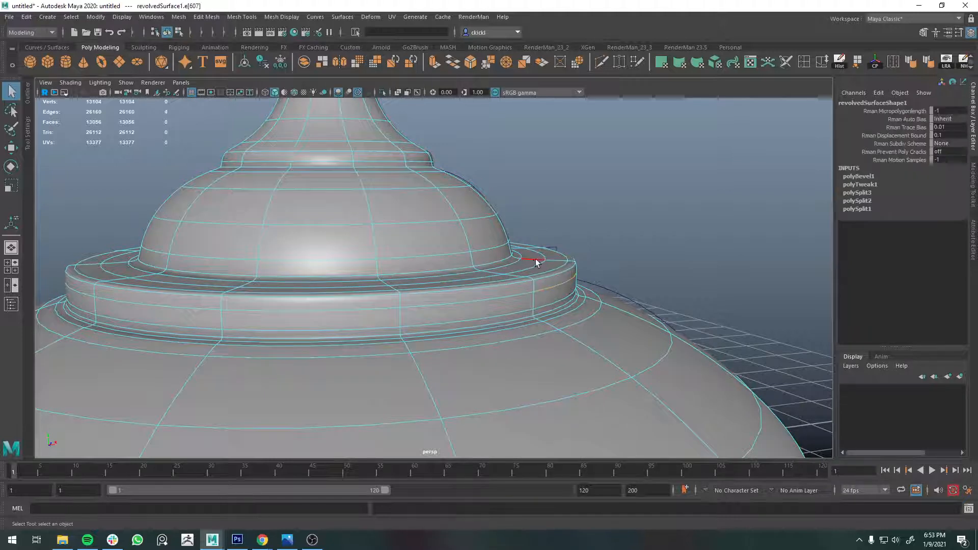
{"action": "left_click_drag", "start_coordinate": [544, 259], "coordinate": [589, 265], "text": "alt"}
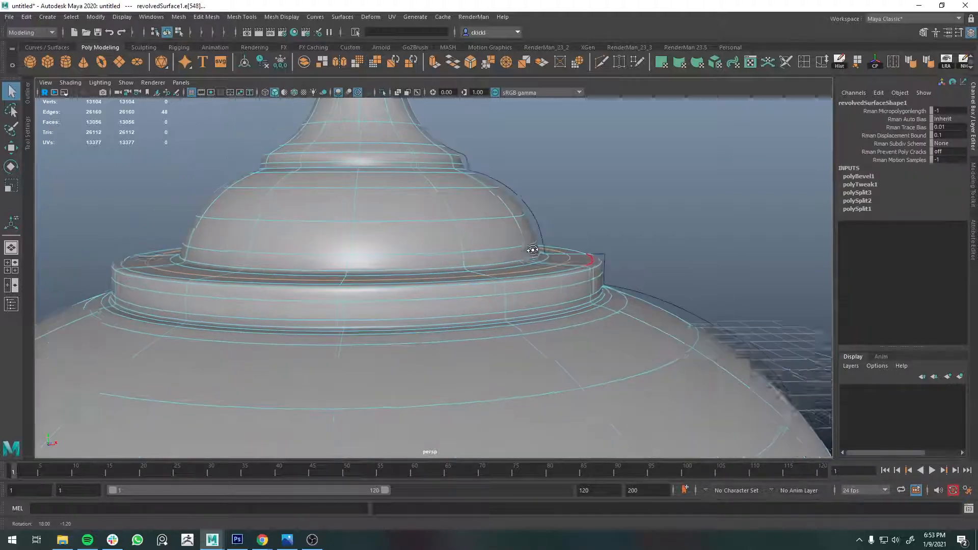
{"action": "double_click", "coordinate": [590, 264]}
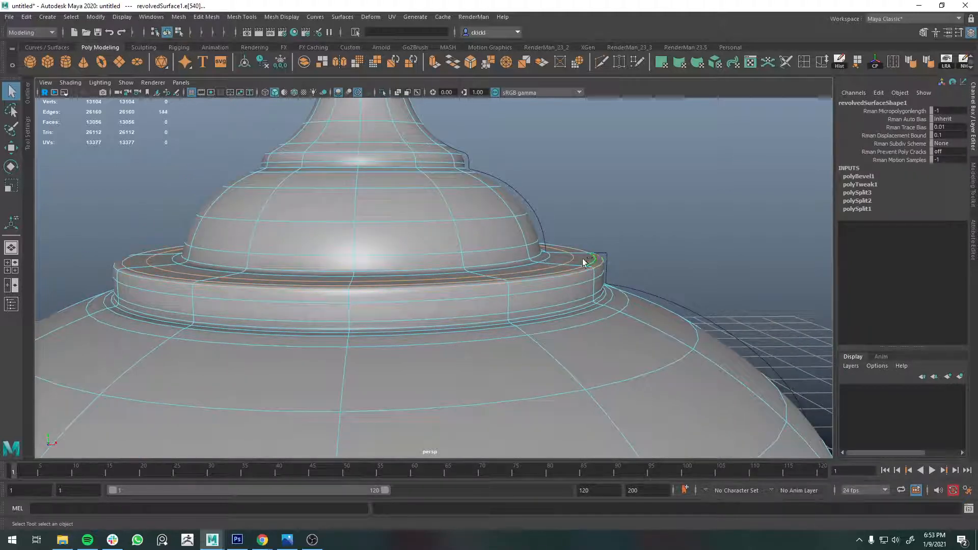
- Scale the collar's selected upper edge loops vertically to flatten them
{"action": "key", "text": "r"}
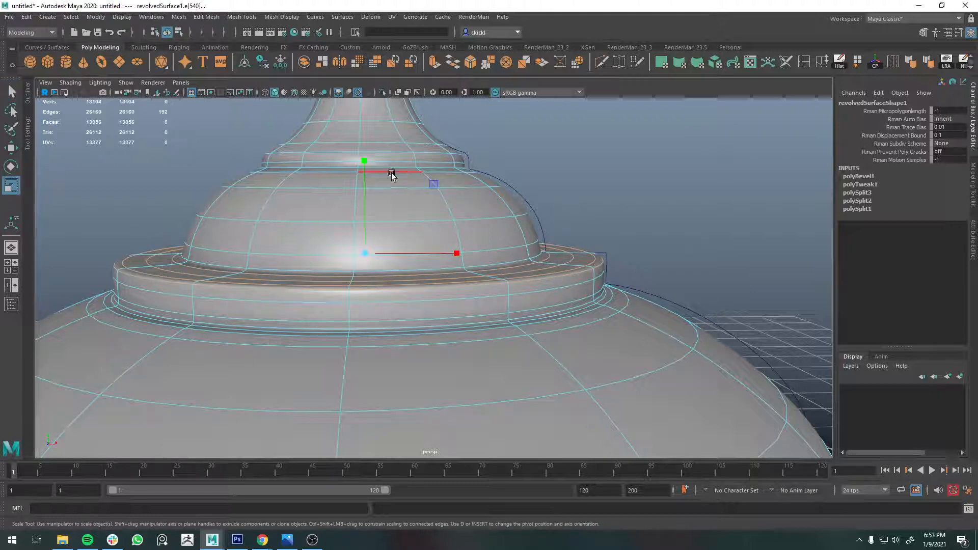
{"action": "left_click_drag", "start_coordinate": [364, 162], "coordinate": [364, 166]}
{"action": "left_click_drag", "start_coordinate": [389, 358], "coordinate": [390, 358]}
{"action": "scroll", "coordinate": [459, 351], "scroll_direction": "down", "scroll_amount": 2}
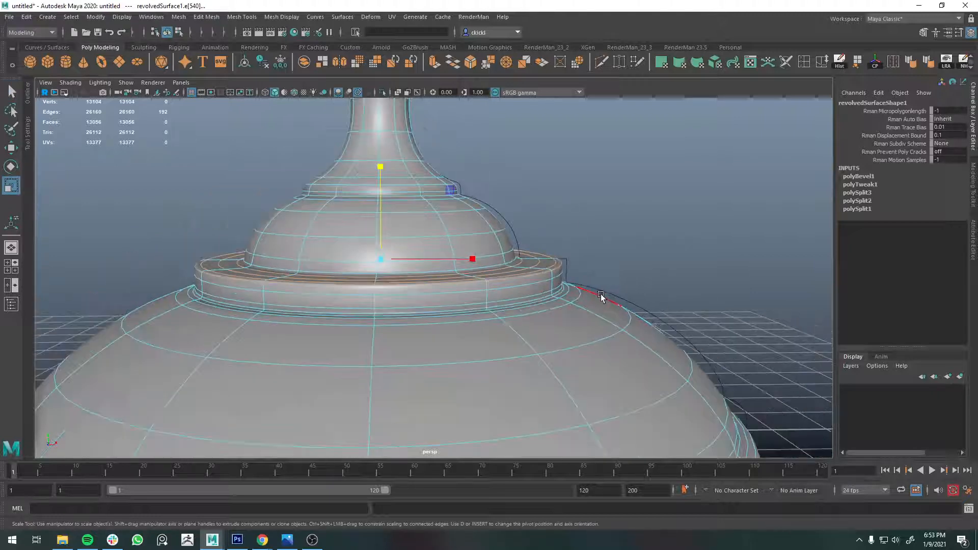
- Select the edge loop around the middle of the collar's side wall and scale it uniformly
{"action": "scroll", "coordinate": [602, 297], "scroll_direction": "up", "scroll_amount": 3}
{"action": "middle_click_drag", "start_coordinate": [601, 294], "coordinate": [476, 243], "text": "alt"}
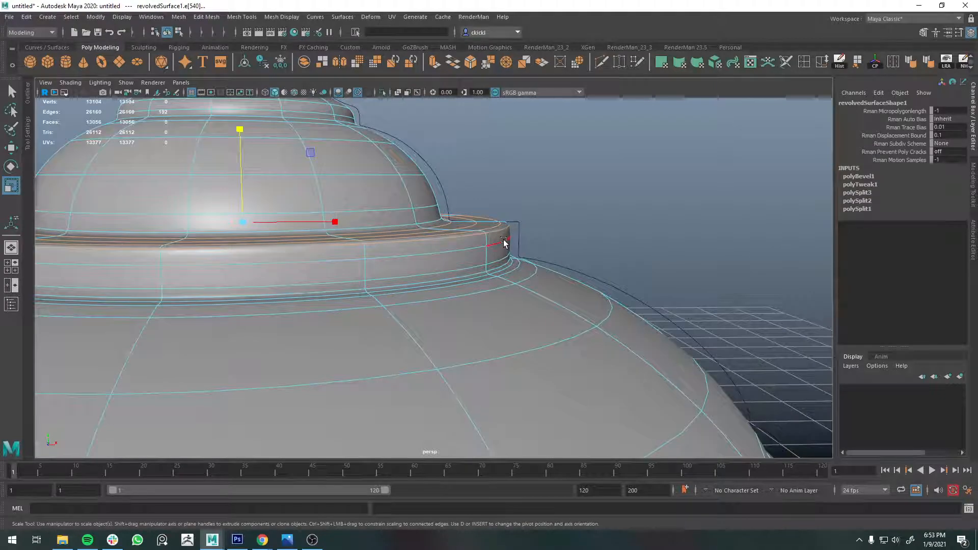
{"action": "double_click", "coordinate": [504, 240]}
{"action": "scroll", "coordinate": [577, 233], "scroll_direction": "up", "scroll_amount": 3}
{"action": "left_click_drag", "start_coordinate": [581, 234], "coordinate": [551, 273], "text": "alt"}
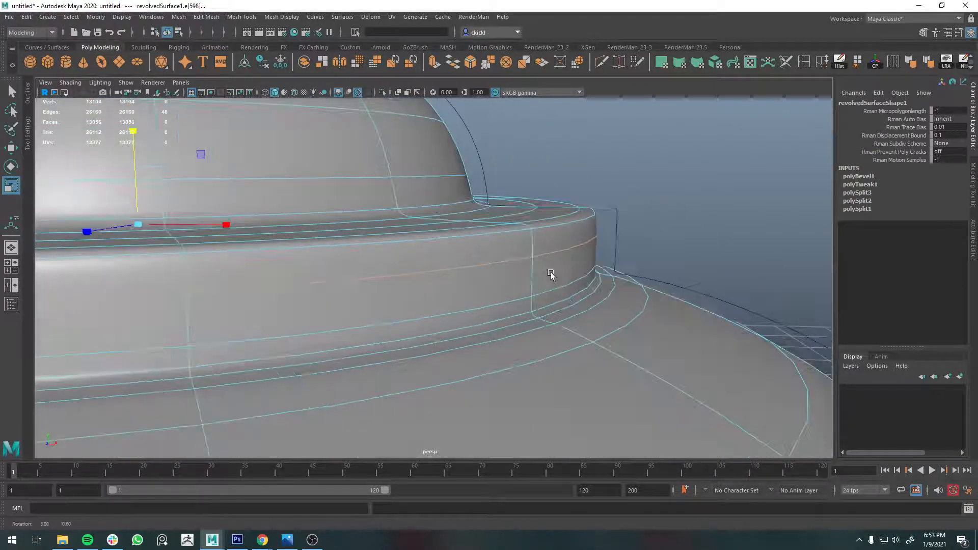
{"action": "left_click_drag", "start_coordinate": [601, 226], "coordinate": [627, 219], "text": "alt"}
{"action": "key", "text": "e"}
{"action": "key", "text": "r"}
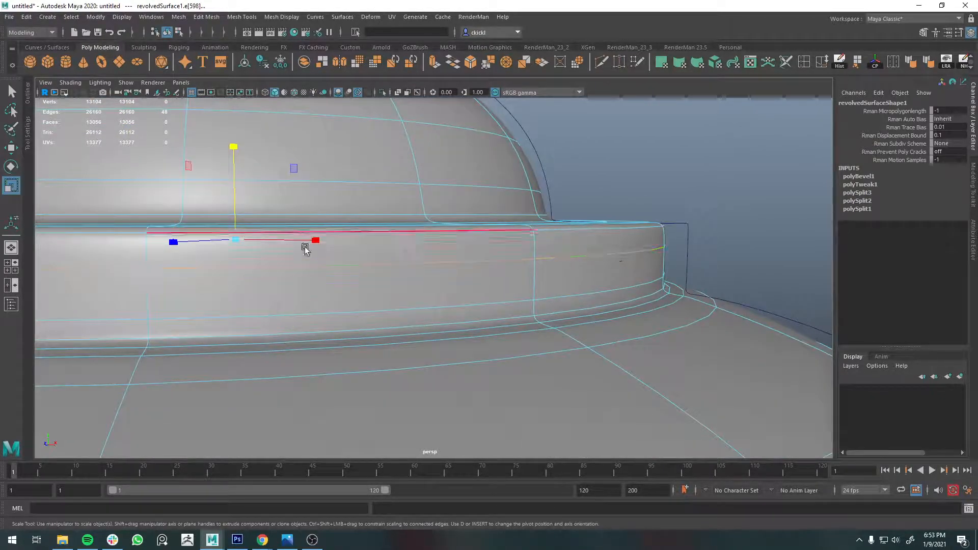
{"action": "left_click", "coordinate": [238, 240]}
- Turn off the smooth mesh preview and examine the collar's side profile on the low-poly cage
{"action": "left_click_drag", "start_coordinate": [637, 236], "coordinate": [663, 275], "text": "alt"}
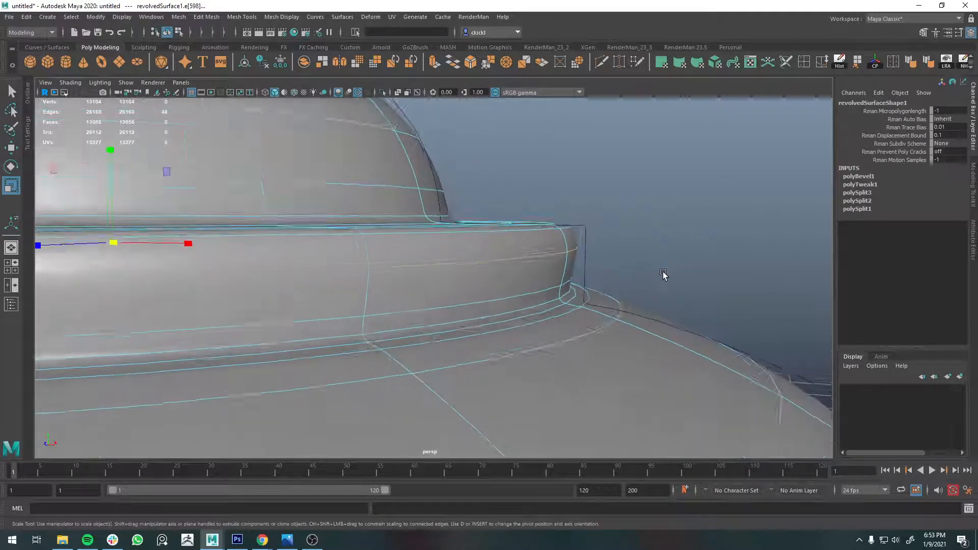
{"action": "key", "text": "1"}
{"action": "left_click_drag", "start_coordinate": [635, 231], "coordinate": [594, 248], "text": "alt"}
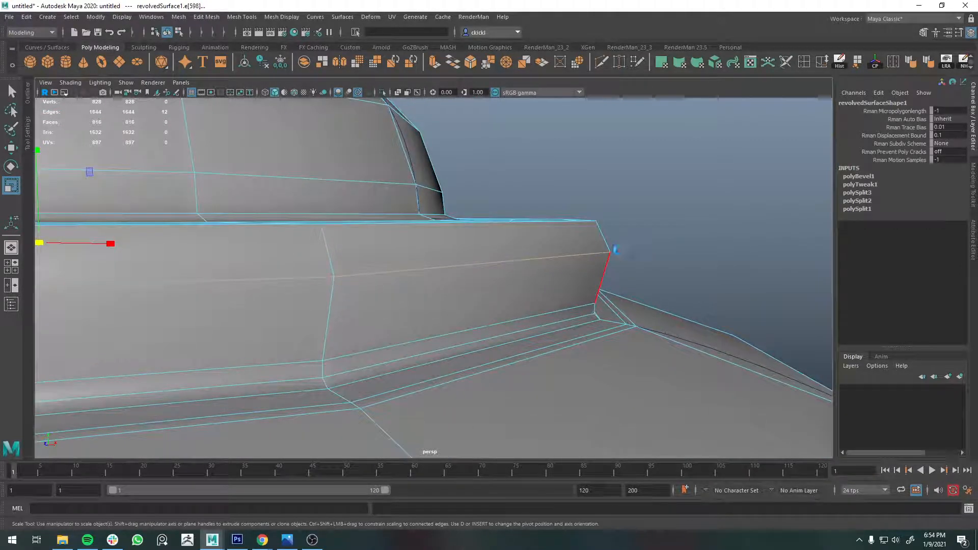
- Delete the edge loop around the middle of the collar's side wall together with its vertices
{"action": "key", "text": "Delete"}
{"action": "left_click_drag", "start_coordinate": [618, 252], "coordinate": [304, 252], "text": "alt"}
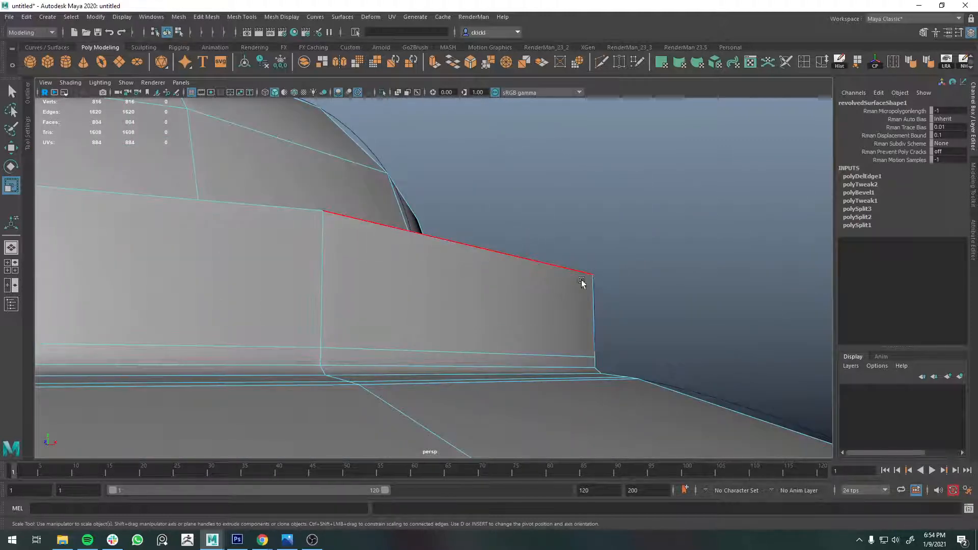
{"action": "key", "text": "ctrl+z"}
{"action": "left_click_drag", "start_coordinate": [642, 304], "coordinate": [635, 319], "text": "alt"}
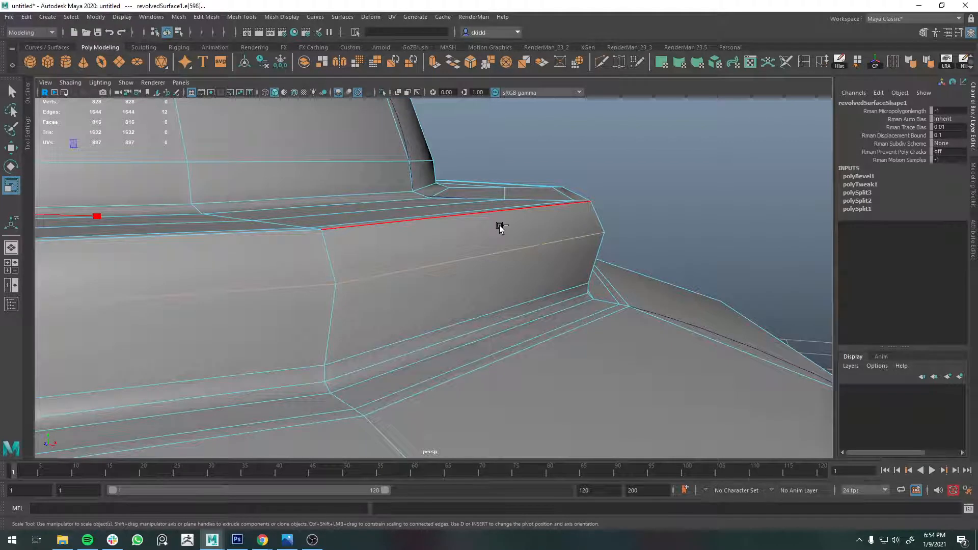
{"action": "key", "text": "ctrl+Delete"}
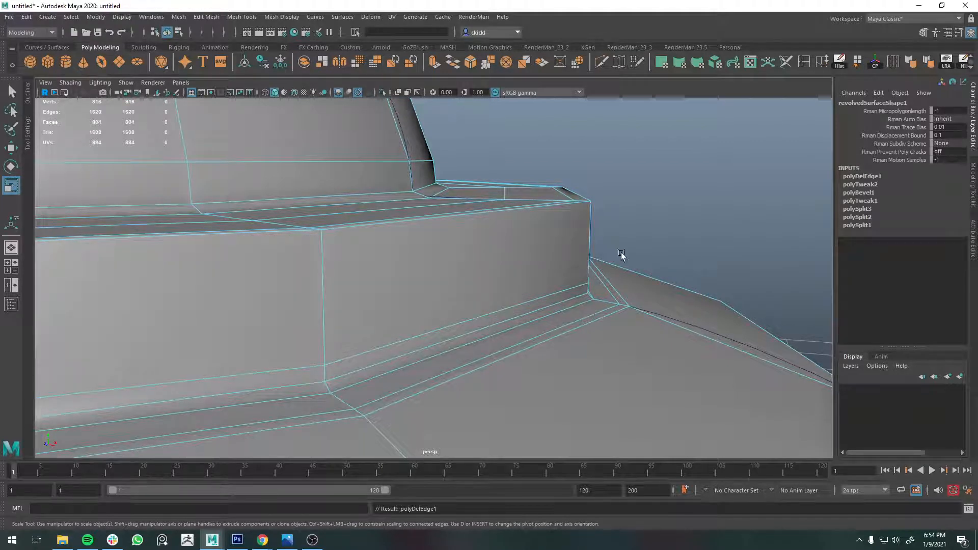
{"action": "left_click_drag", "start_coordinate": [622, 254], "coordinate": [581, 260], "text": "alt"}
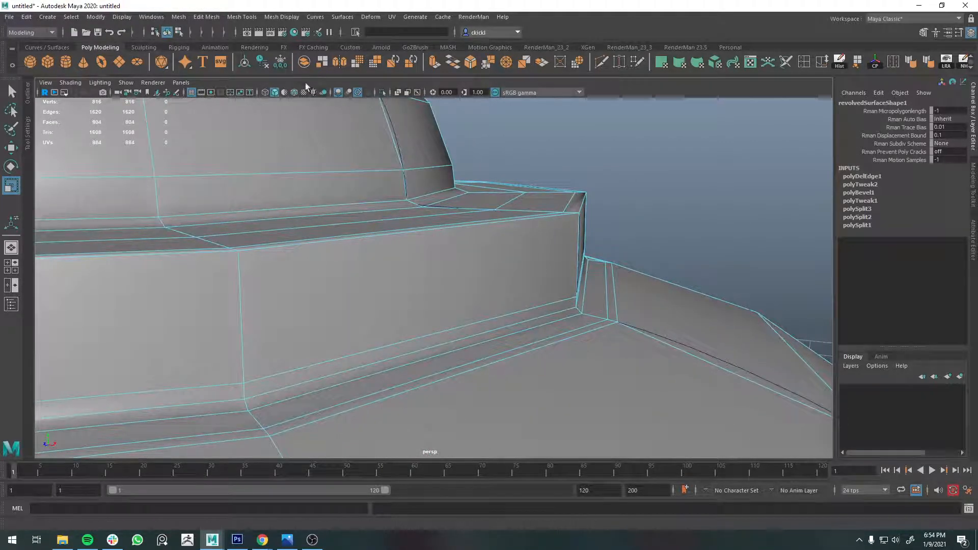
- Insert three edge loops around the collar's side wall with Multi-Cut: near its upper edge, around the middle and near its lower edge
{"action": "key", "text": "ctrl+shift+x"}
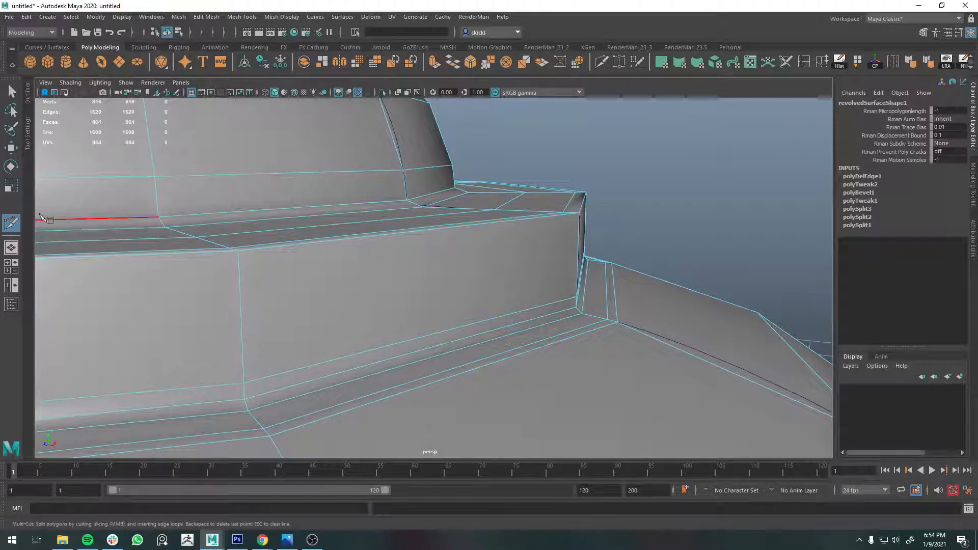
{"action": "double_click", "coordinate": [11, 223]}
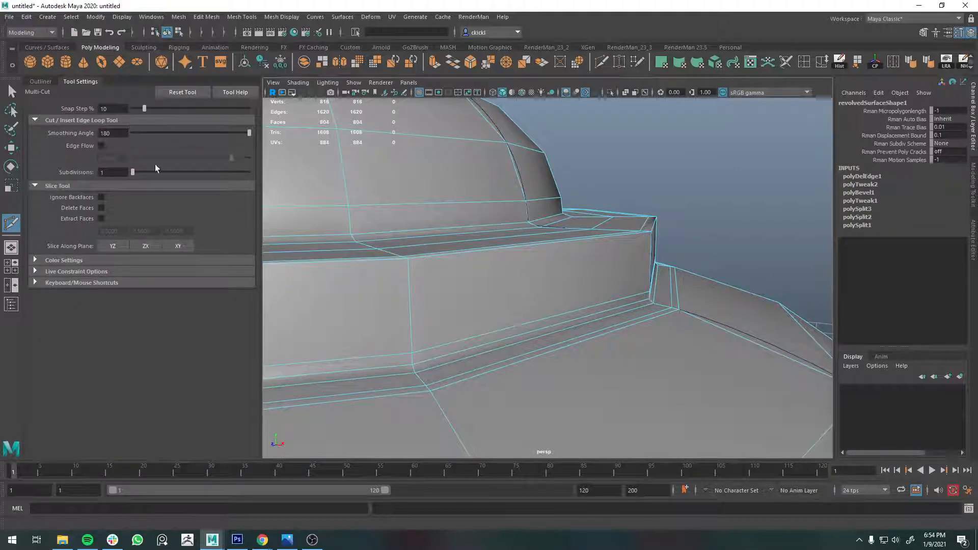
{"action": "left_click_drag", "start_coordinate": [630, 254], "coordinate": [618, 250], "text": "alt"}
{"action": "middle_click_drag", "start_coordinate": [617, 251], "coordinate": [643, 279], "text": "alt"}
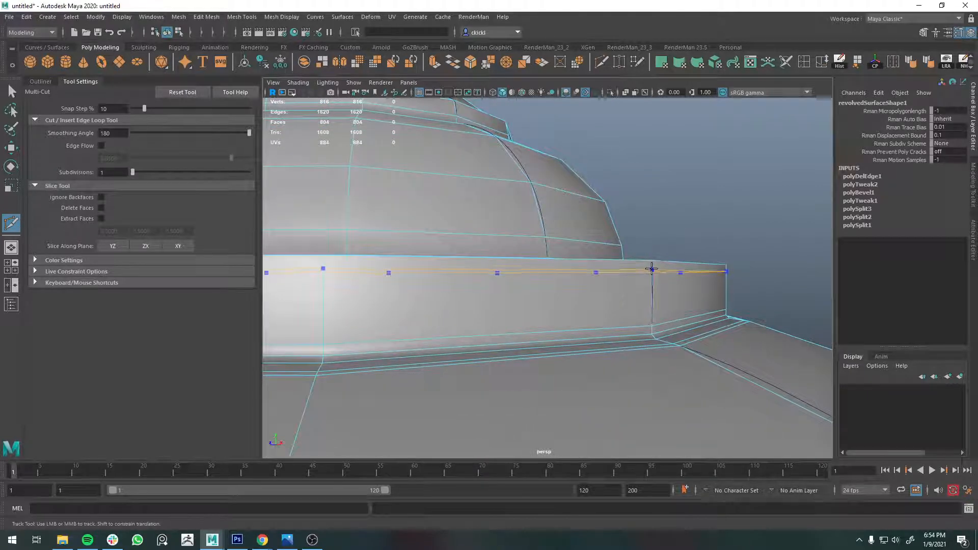
{"action": "left_click", "coordinate": [652, 264], "text": "ctrl"}
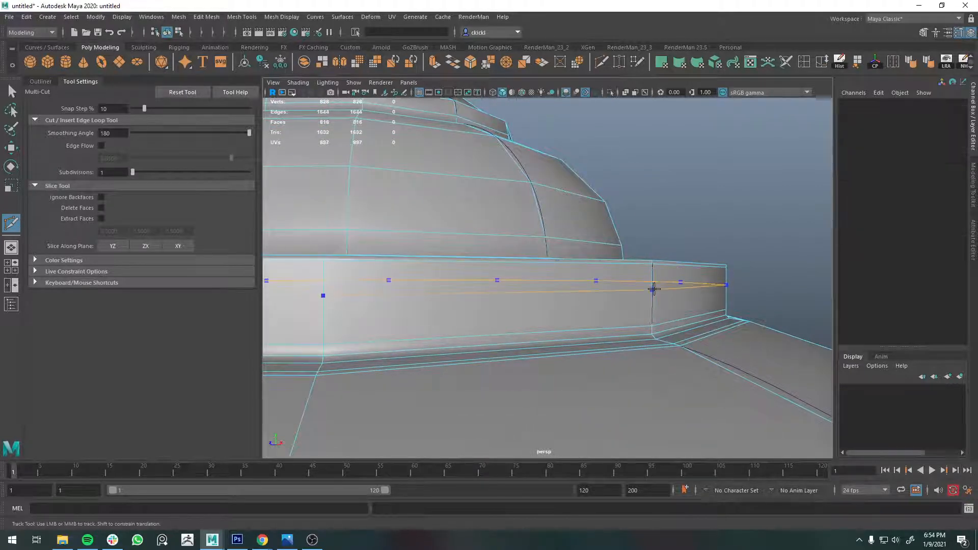
{"action": "left_click", "coordinate": [655, 289], "text": "ctrl"}
{"action": "left_click", "coordinate": [654, 317], "text": "ctrl"}
{"action": "left_click_drag", "start_coordinate": [654, 317], "coordinate": [699, 319], "text": "alt"}
- Turn on the smooth mesh preview, then return to object mode with the spinning top deselected
{"action": "key", "text": "3"}
{"action": "scroll", "coordinate": [669, 283], "scroll_direction": "down", "scroll_amount": 4}
{"action": "key", "text": "q"}
{"action": "right_click_drag", "start_coordinate": [569, 272], "coordinate": [606, 245]}
{"action": "scroll", "coordinate": [671, 236], "scroll_direction": "down", "scroll_amount": 5}
{"action": "left_click", "coordinate": [670, 236]}
{"action": "left_click_drag", "start_coordinate": [686, 299], "coordinate": [684, 311], "text": "alt"}
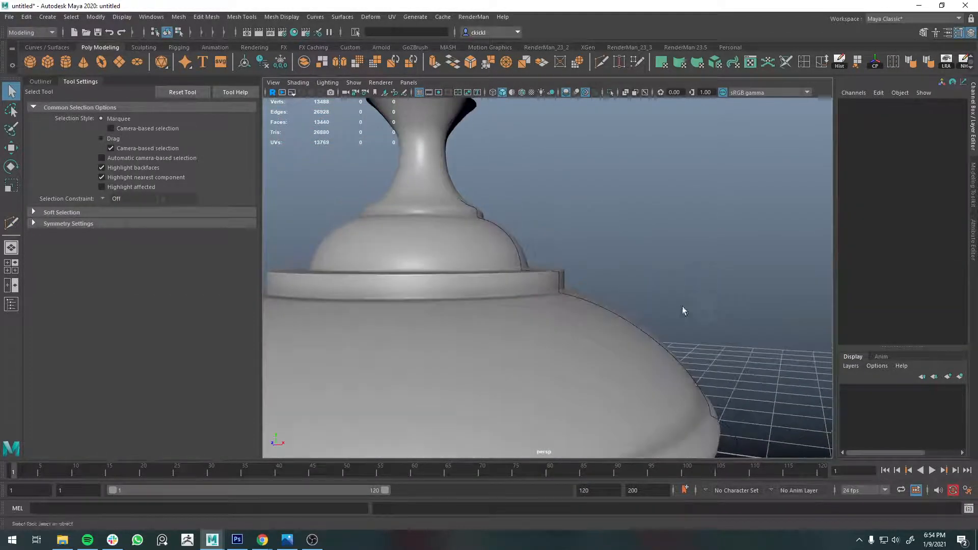
- Examine the smoothed spinning top from its underside and lower tip up to the handle's rounded end
{"action": "scroll", "coordinate": [683, 310], "scroll_direction": "down", "scroll_amount": 6}
{"action": "middle_click_drag", "start_coordinate": [668, 371], "coordinate": [692, 244], "text": "alt"}
{"action": "scroll", "coordinate": [638, 310], "scroll_direction": "up", "scroll_amount": 4}
{"action": "left_click_drag", "start_coordinate": [638, 311], "coordinate": [633, 271], "text": "alt"}
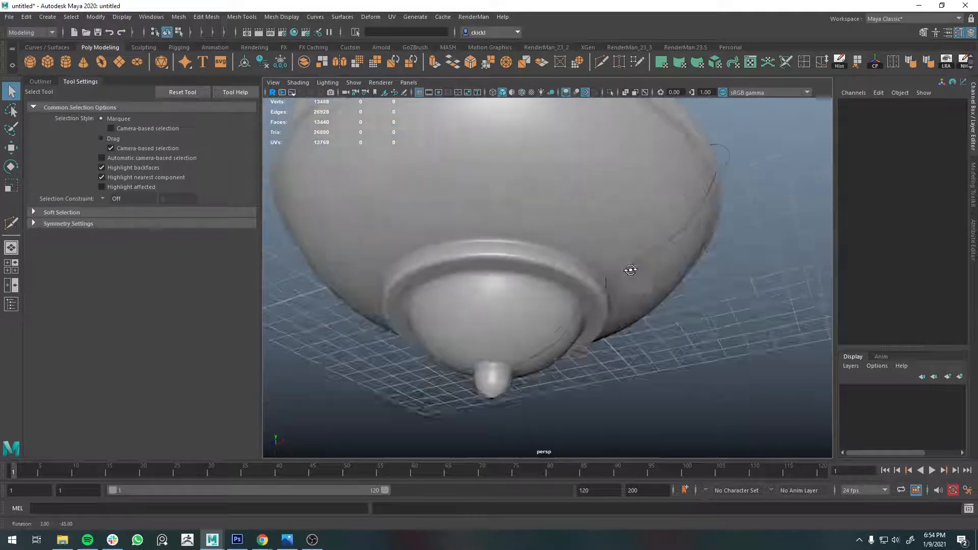
{"action": "scroll", "coordinate": [528, 295], "scroll_direction": "down", "scroll_amount": 3}
{"action": "left_click_drag", "start_coordinate": [528, 295], "coordinate": [575, 442], "text": "alt"}
{"action": "scroll", "coordinate": [546, 196], "scroll_direction": "up", "scroll_amount": 3}
{"action": "middle_click_drag", "start_coordinate": [546, 192], "coordinate": [554, 246], "text": "alt"}
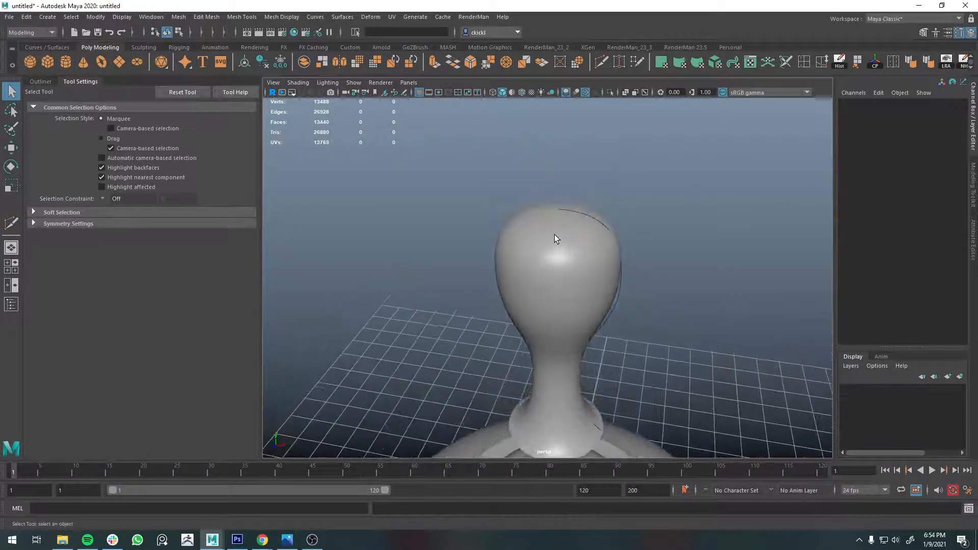
- Select the overlapping vertices at the upper pole of the handle's rounded end and merge them to center
{"action": "left_click", "coordinate": [555, 235]}
{"action": "scroll", "coordinate": [580, 192], "scroll_direction": "up", "scroll_amount": 5}
{"action": "left_click", "coordinate": [781, 201]}
{"action": "left_click_drag", "start_coordinate": [770, 219], "coordinate": [758, 238], "text": "alt"}
{"action": "left_click", "coordinate": [526, 201]}
{"action": "right_click_drag", "start_coordinate": [525, 204], "coordinate": [463, 207]}
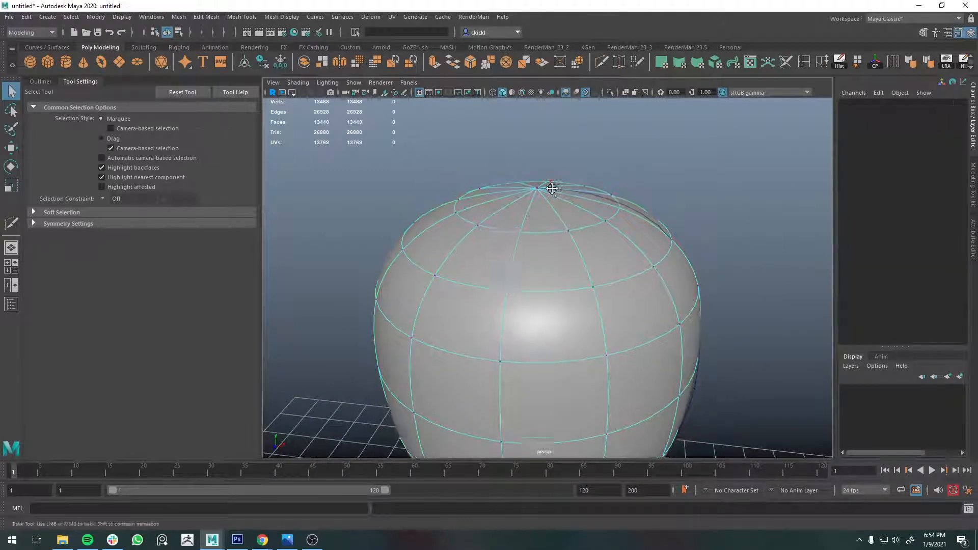
{"action": "left_click_drag", "start_coordinate": [545, 255], "coordinate": [586, 225], "text": "alt"}
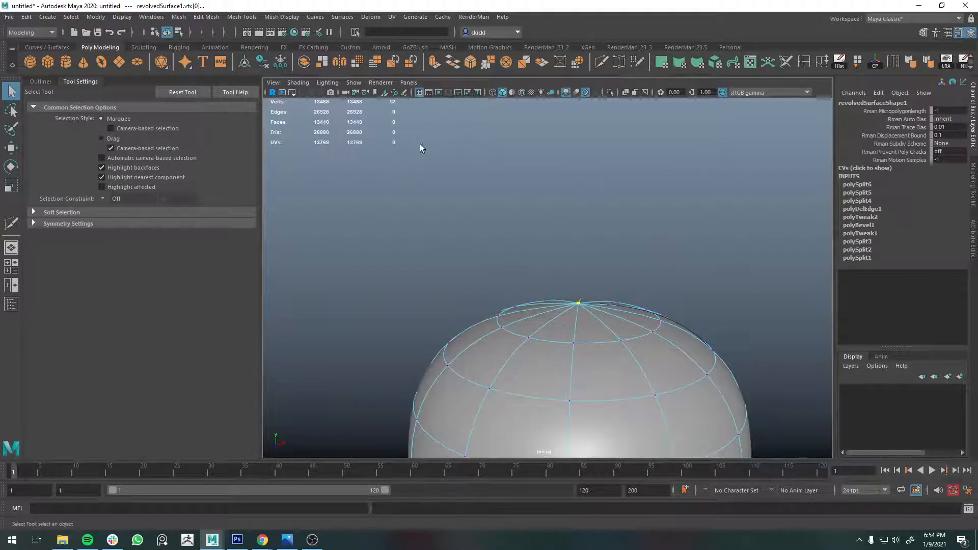
{"action": "left_click", "coordinate": [145, 18]}
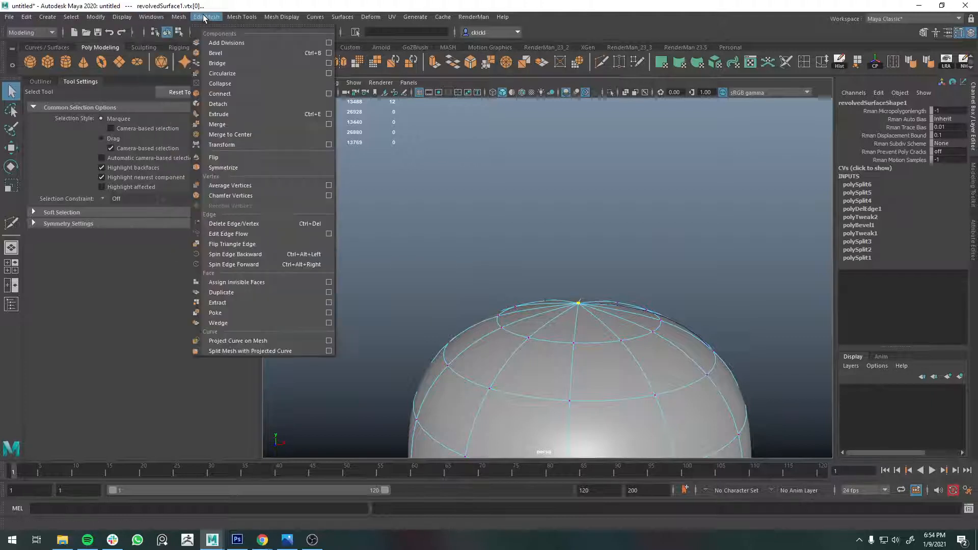
{"action": "left_click", "coordinate": [237, 134]}
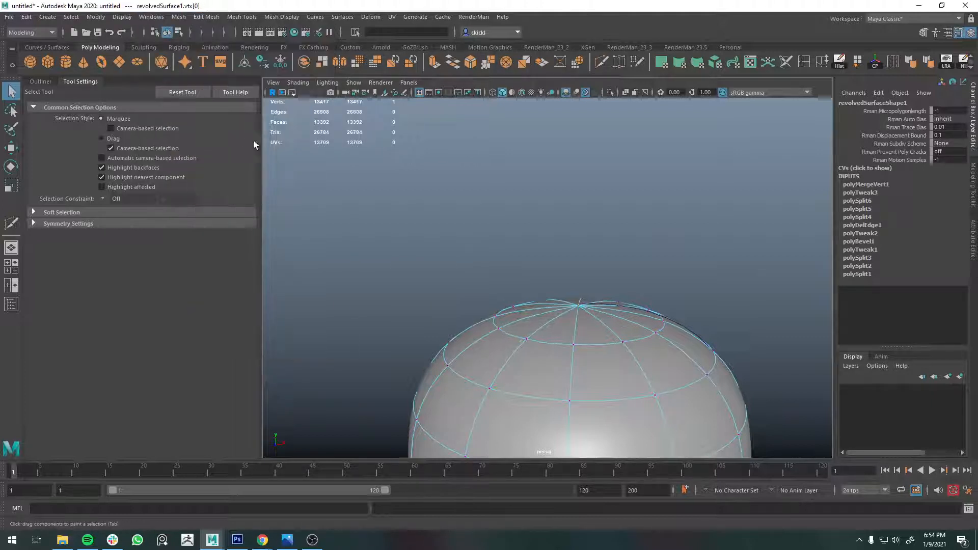
{"action": "scroll", "coordinate": [659, 326], "scroll_direction": "up", "scroll_amount": 5}
{"action": "scroll", "coordinate": [641, 313], "scroll_direction": "down", "scroll_amount": 2}
{"action": "middle_click_drag", "start_coordinate": [658, 365], "coordinate": [616, 292], "text": "alt"}
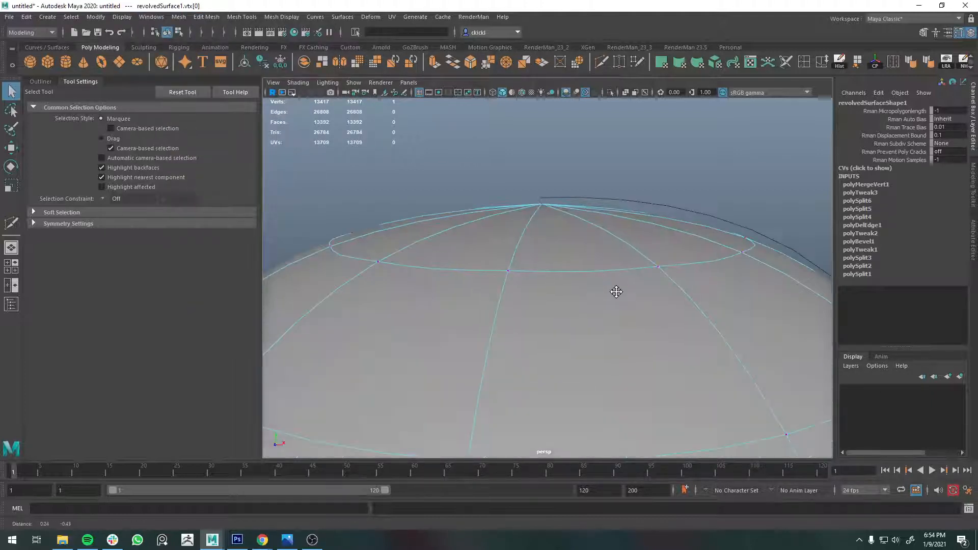
- Select the ring of vertices around the small opening at the spinning top's lower tip and merge them to center
{"action": "scroll", "coordinate": [552, 214], "scroll_direction": "down", "scroll_amount": 5}
{"action": "scroll", "coordinate": [562, 335], "scroll_direction": "down", "scroll_amount": 3}
{"action": "middle_click_drag", "start_coordinate": [561, 336], "coordinate": [561, 168], "text": "alt"}
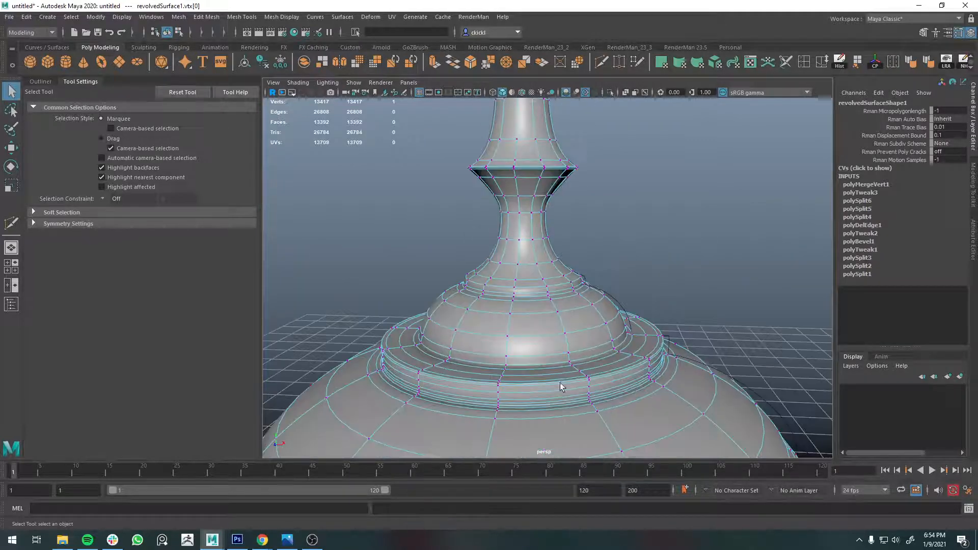
{"action": "middle_click_drag", "start_coordinate": [562, 384], "coordinate": [569, 229], "text": "alt"}
{"action": "mouse_move", "coordinate": [573, 247]}
{"action": "left_mouse_down", "text": "alt"}
{"action": "mouse_move", "coordinate": [578, 264]}
{"action": "mouse_move", "coordinate": [568, 233]}
{"action": "left_mouse_up", "text": "alt"}
{"action": "scroll", "coordinate": [510, 219], "scroll_direction": "up", "scroll_amount": 3}
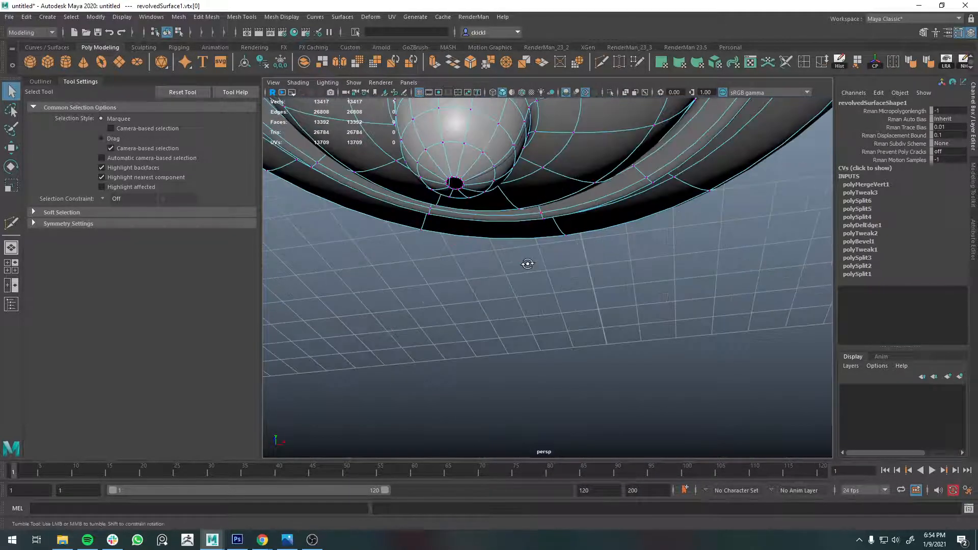
{"action": "left_click_drag", "start_coordinate": [528, 264], "coordinate": [516, 341], "text": "alt"}
{"action": "middle_click_drag", "start_coordinate": [530, 358], "coordinate": [543, 285], "text": "alt"}
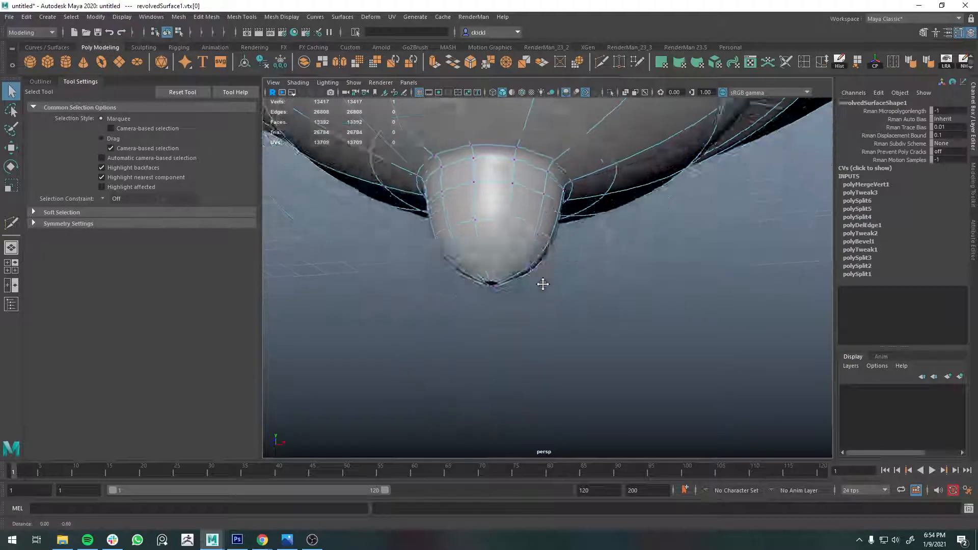
{"action": "left_click_drag", "start_coordinate": [543, 284], "coordinate": [551, 291], "text": "alt"}
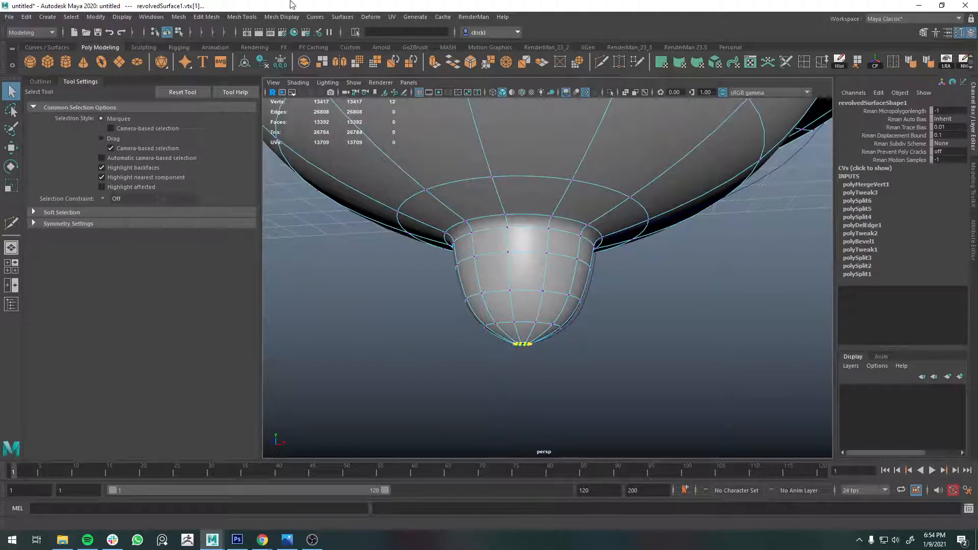
{"action": "key", "text": "g"}
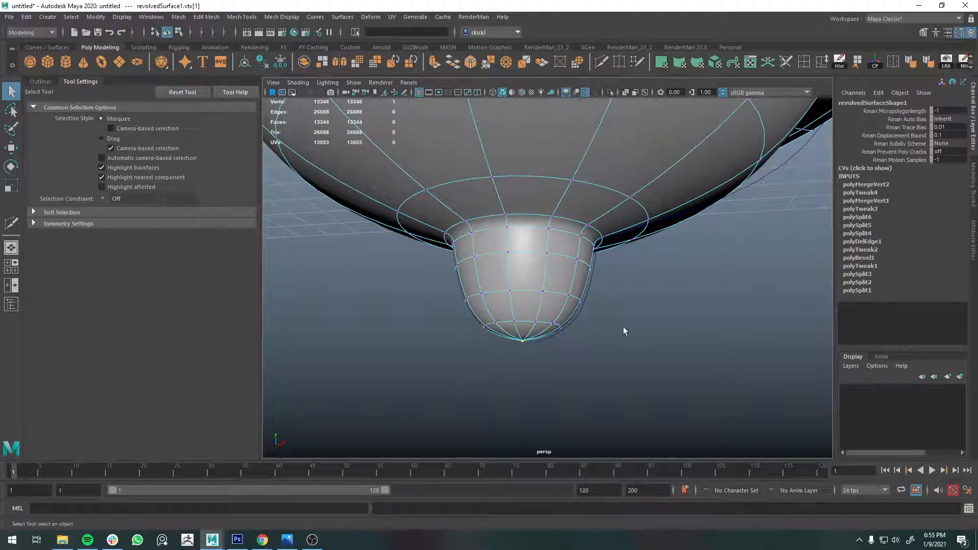
- Delete the spinning top's construction history in object mode and clear the selection
{"action": "key", "text": "F8"}
{"action": "scroll", "coordinate": [571, 252], "scroll_direction": "down", "scroll_amount": 3}
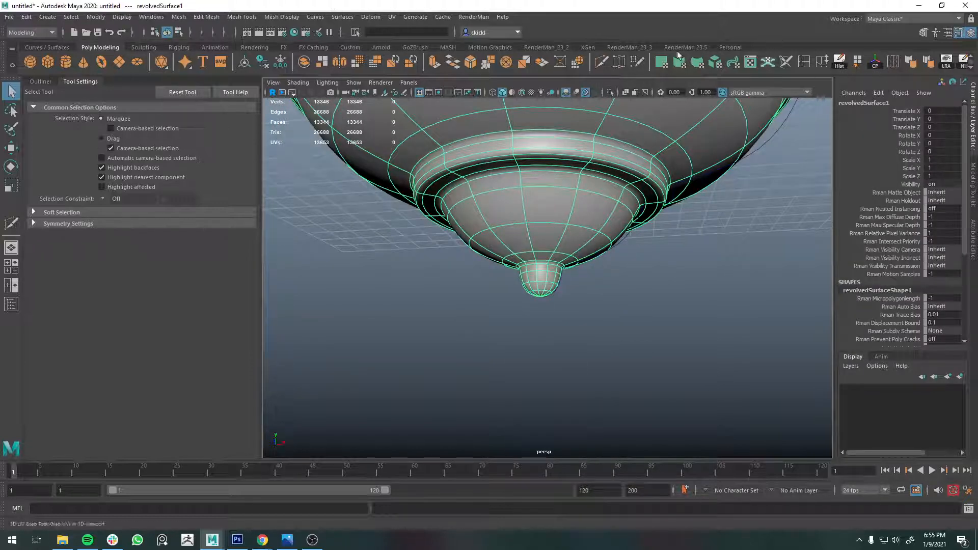
{"action": "left_click", "coordinate": [27, 17]}
{"action": "mouse_move", "coordinate": [102, 137]}
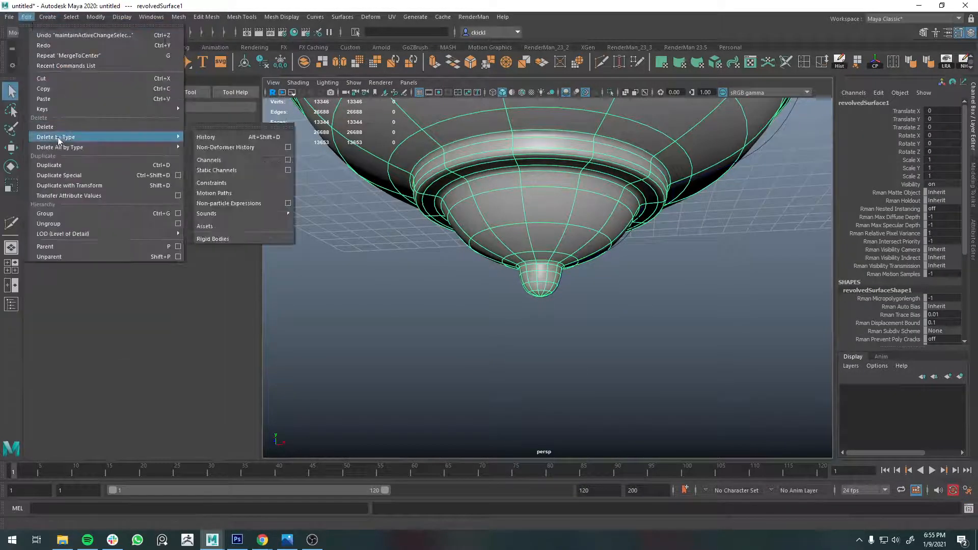
{"action": "left_click", "coordinate": [206, 140]}
{"action": "left_click", "coordinate": [649, 306]}
{"action": "left_click_drag", "start_coordinate": [649, 306], "coordinate": [532, 145], "text": "alt"}
{"action": "left_click", "coordinate": [557, 273]}
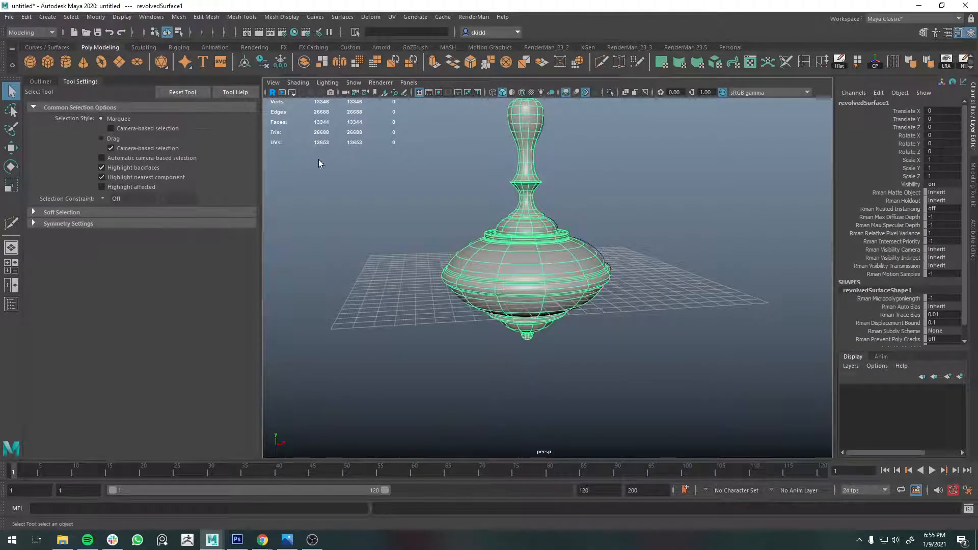
{"action": "left_click", "coordinate": [701, 178]}
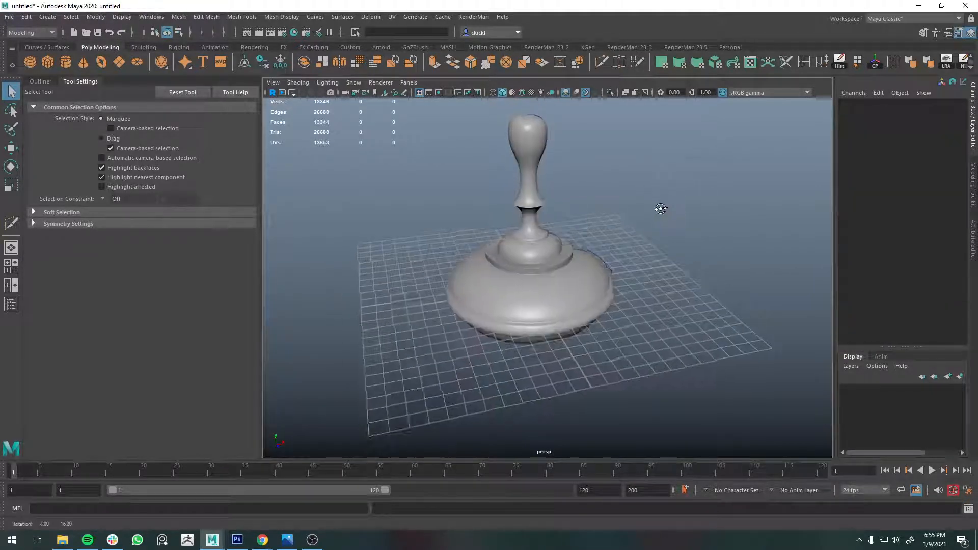